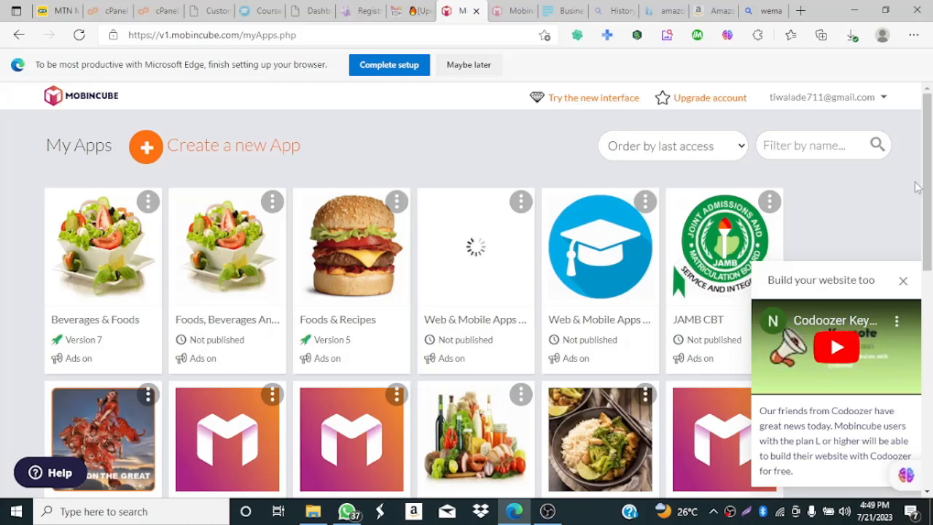
# - Dismiss the website-builder promotion and open the Beverages & Foods app with the version 7 release for editing
pyautogui.click(903, 280)
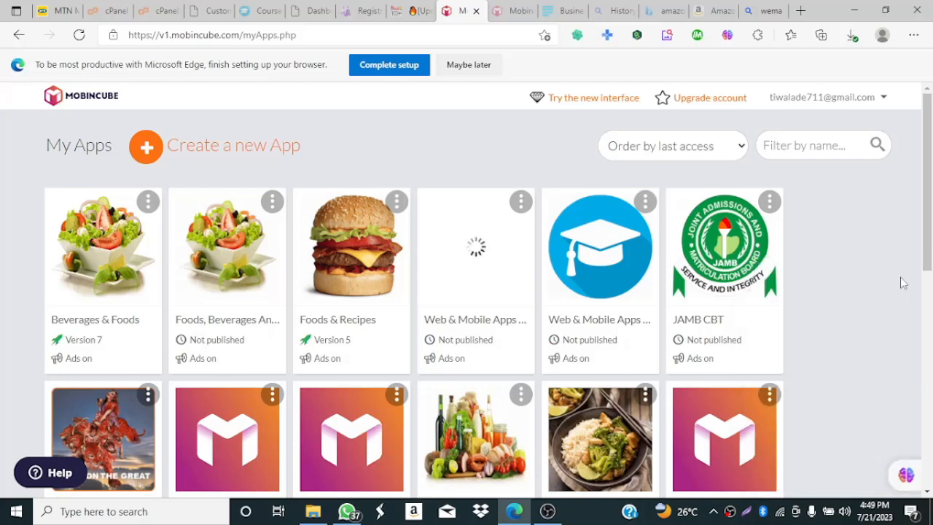
pyautogui.moveTo(929, 128); pyautogui.dragTo(929, 158)
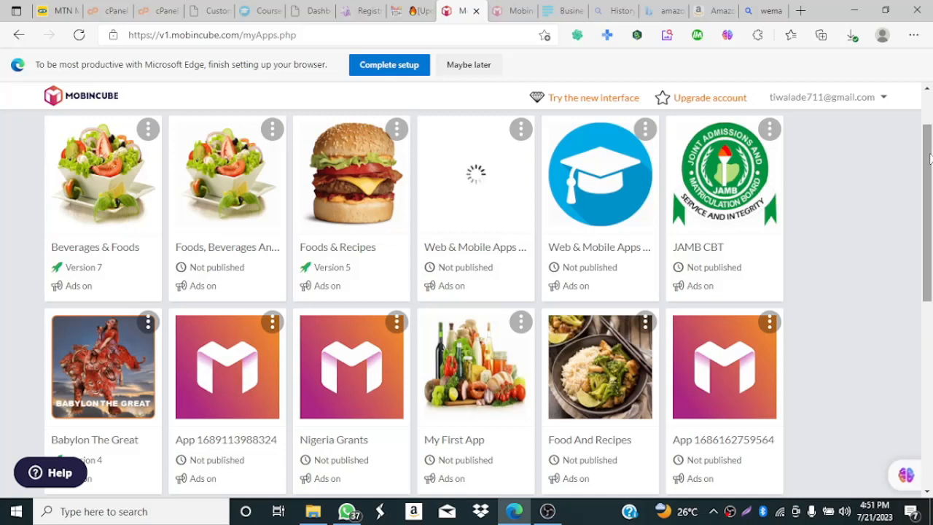
pyautogui.click(148, 130)
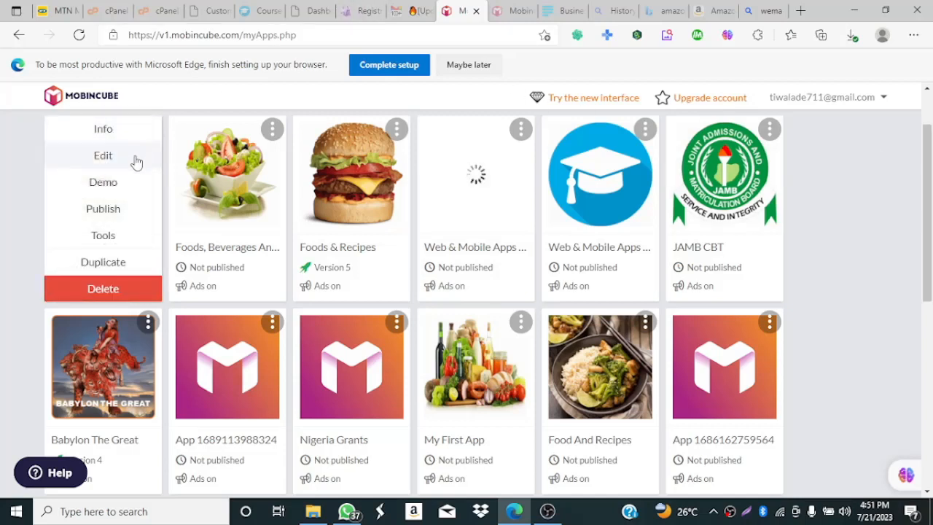
pyautogui.click(136, 162)
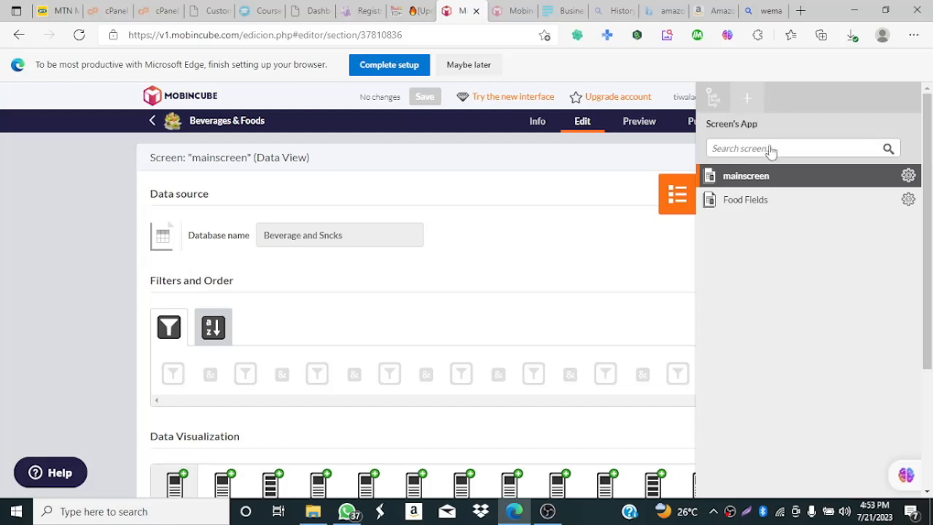
# - Add a new screen named "My DB" to the app's screen list
pyautogui.click(675, 205)
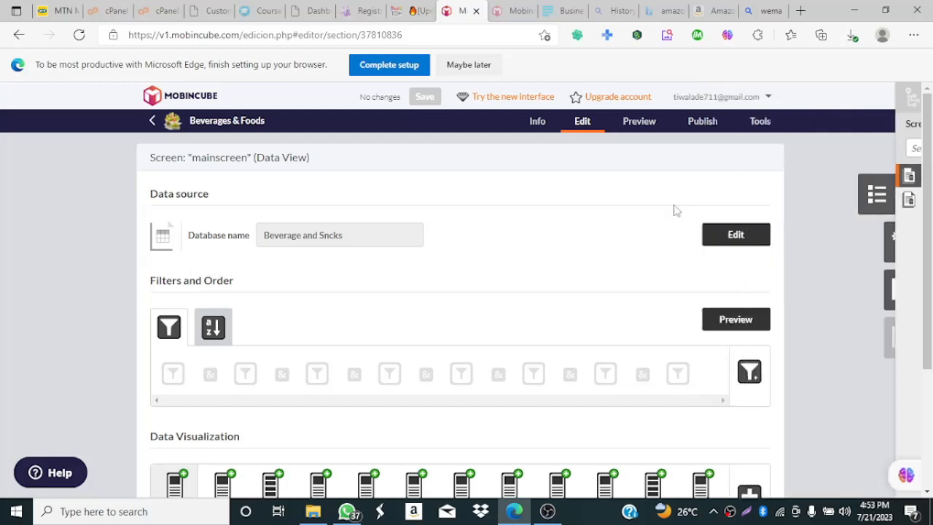
pyautogui.click(902, 194)
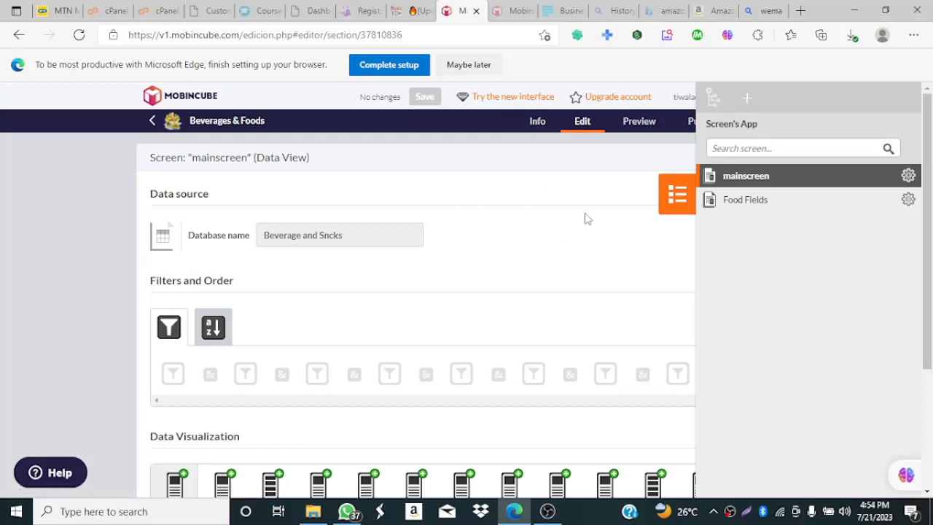
pyautogui.click(748, 103)
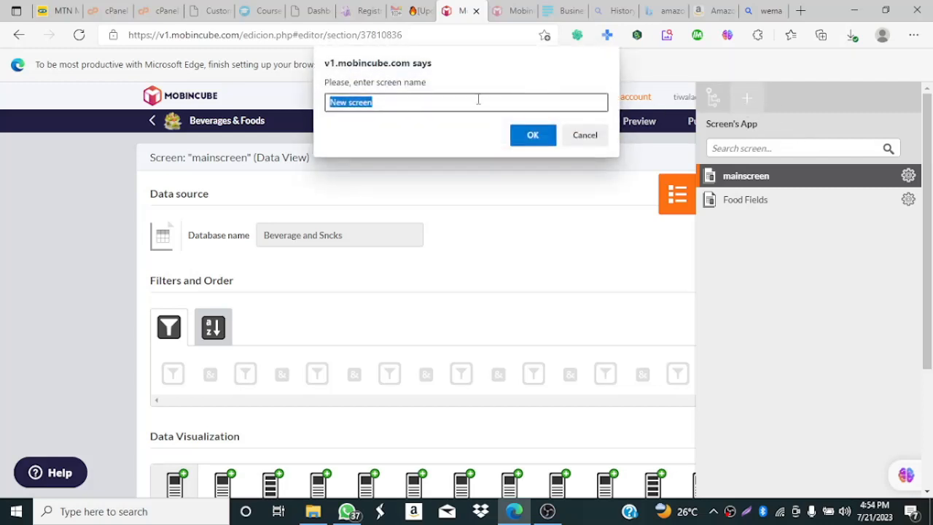
pyautogui.write('My DB')
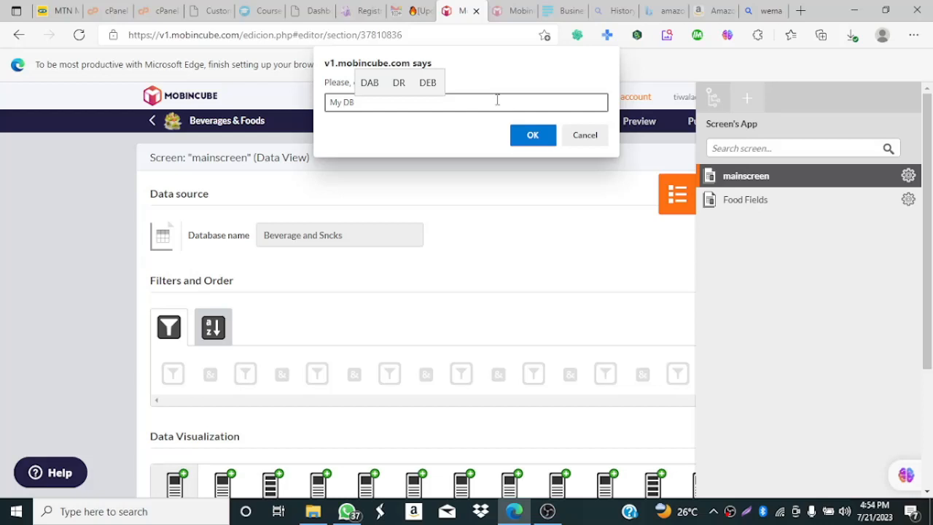
pyautogui.click(519, 131)
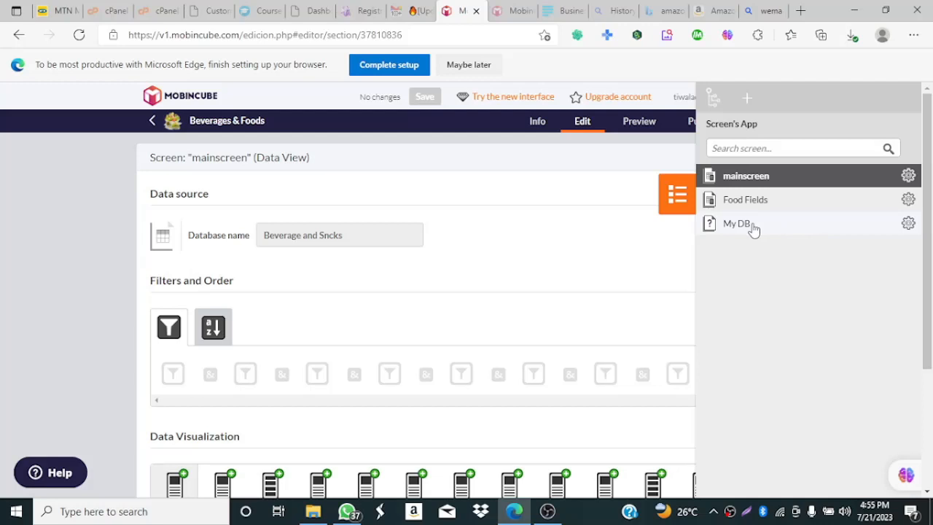
# - Open the My DB screen for editing, look over the available screen types and assign it the Data View type
pyautogui.click(908, 199)
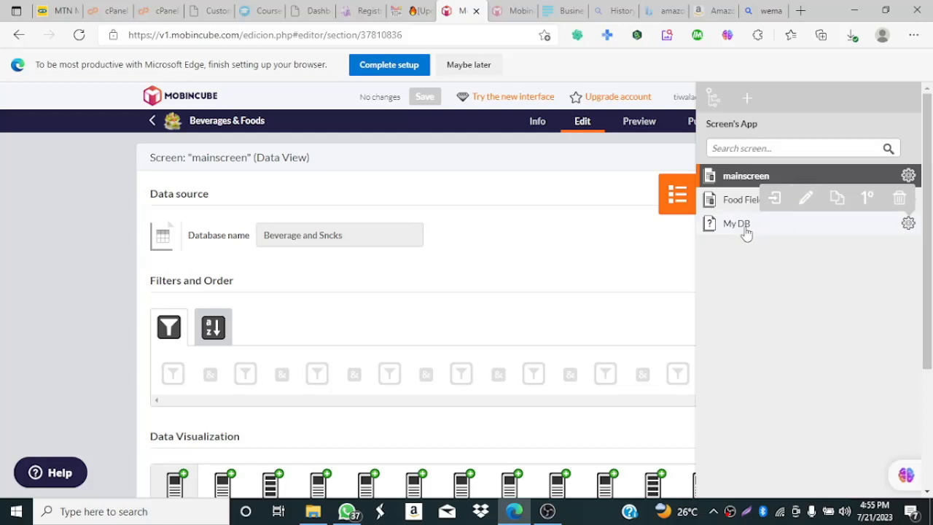
pyautogui.click(775, 203)
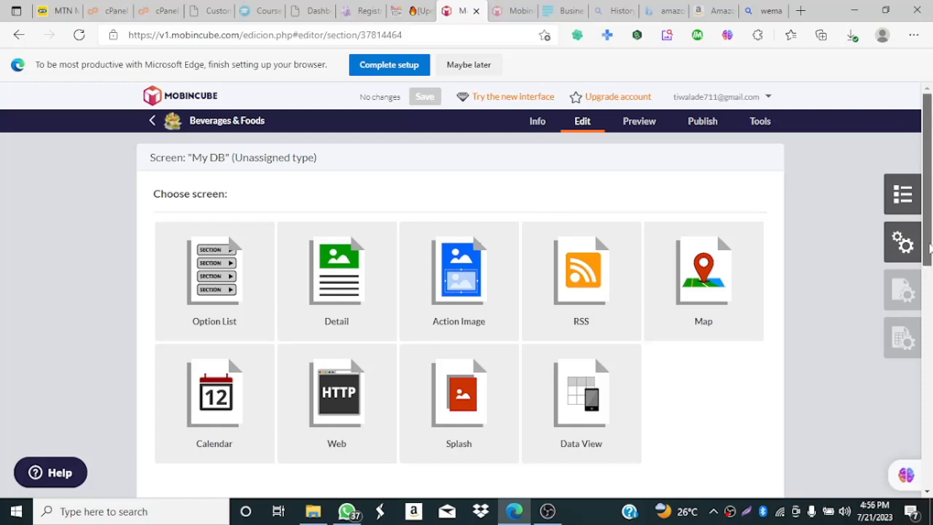
pyautogui.moveTo(928, 247)
pyautogui.mouseDown()
pyautogui.moveTo(928, 326)
pyautogui.moveTo(928, 259)
pyautogui.mouseUp()
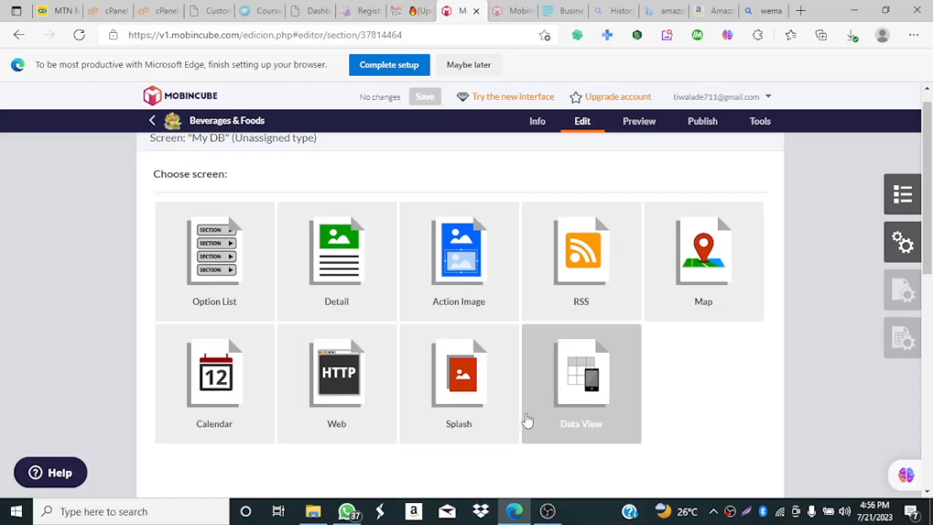
pyautogui.click(581, 391)
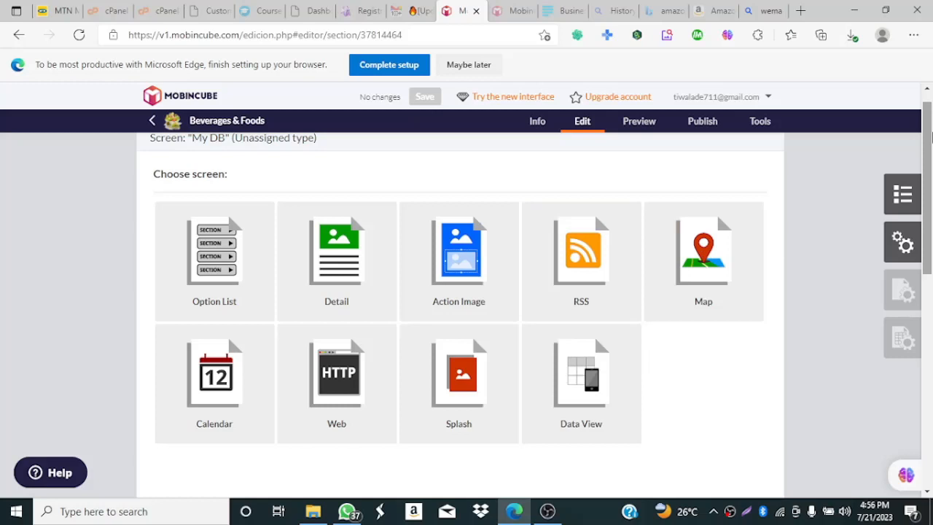
pyautogui.moveTo(931, 138); pyautogui.dragTo(930, 302)
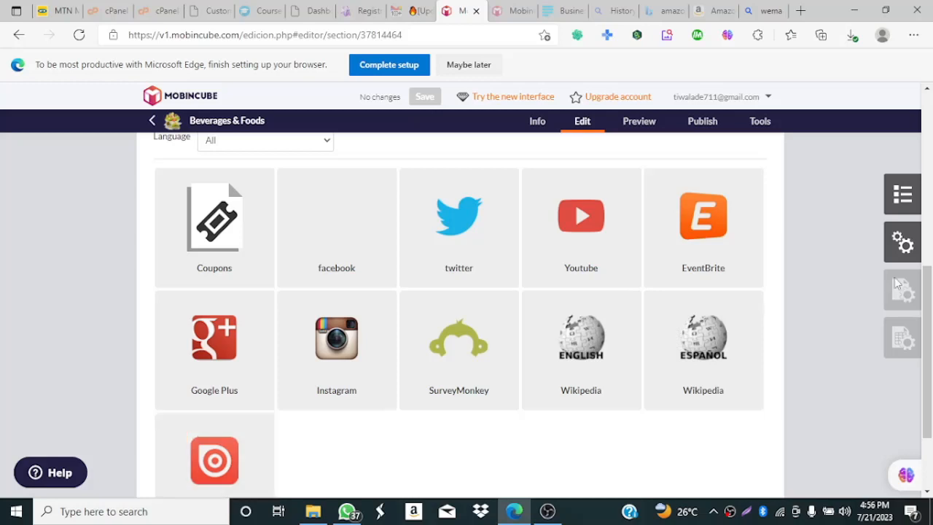
pyautogui.moveTo(930, 280); pyautogui.dragTo(920, 226)
pyautogui.scroll(-1, 920, 226)
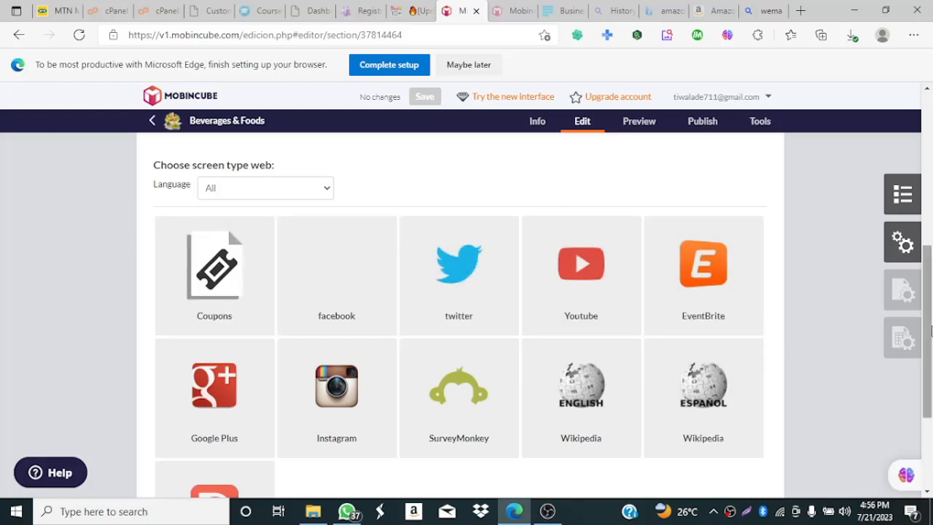
pyautogui.moveTo(930, 330); pyautogui.dragTo(918, 210)
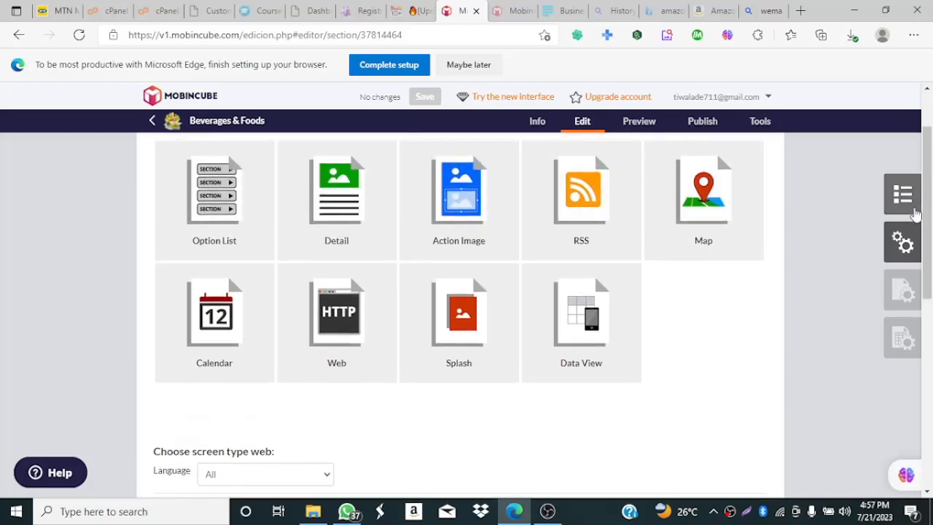
pyautogui.click(604, 331)
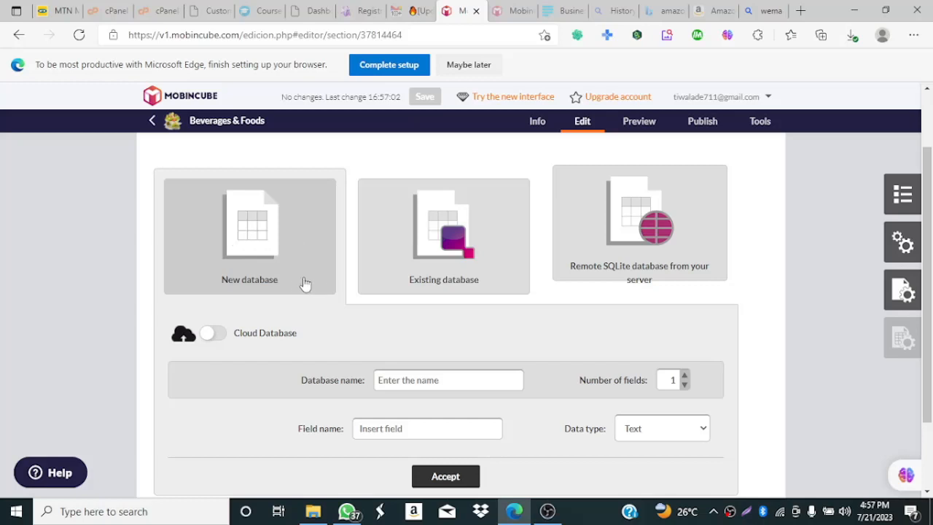
pyautogui.click(218, 340)
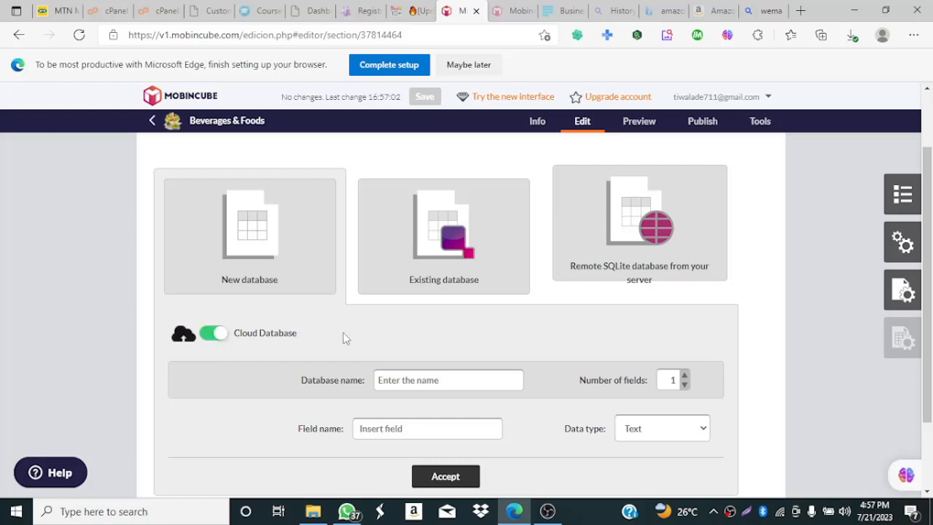
pyautogui.click(211, 343)
pyautogui.click(215, 336)
pyautogui.click(209, 335)
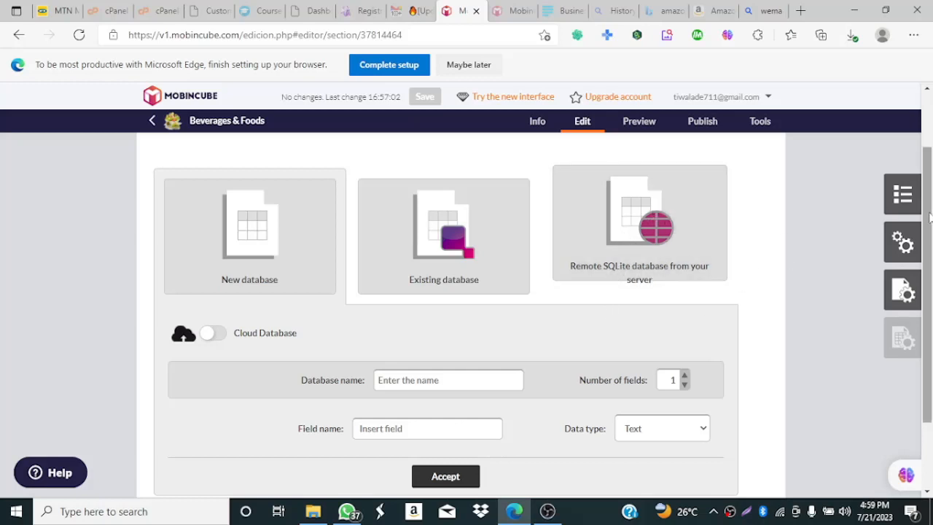
# - Name the new database "My DB fields"
pyautogui.moveTo(930, 214); pyautogui.dragTo(930, 282)
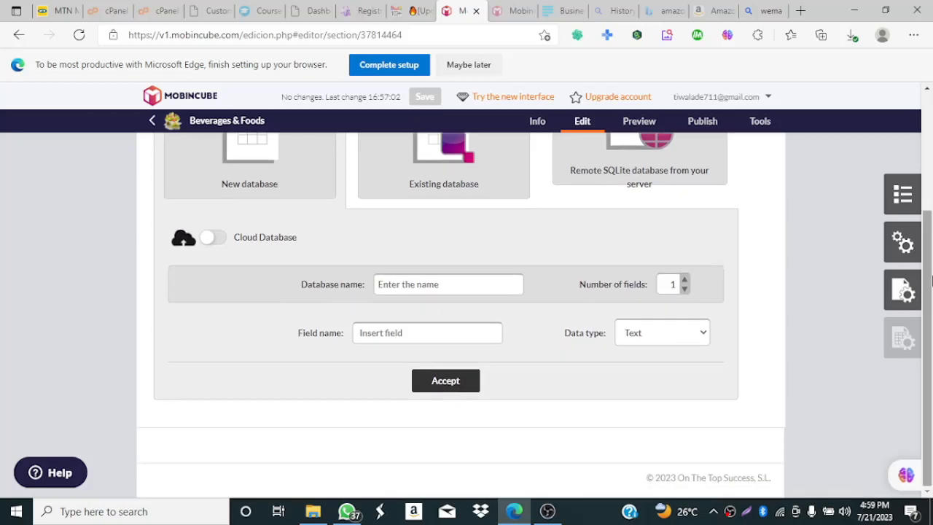
pyautogui.click(433, 284)
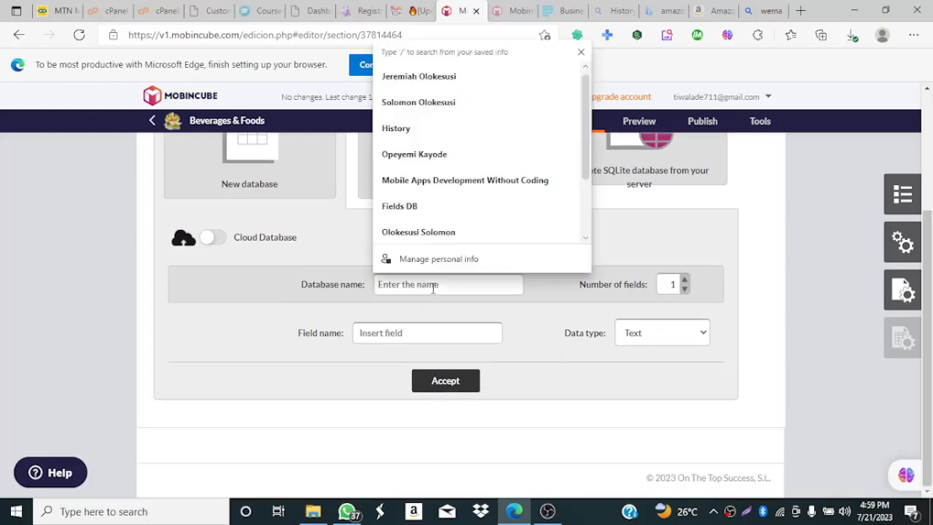
pyautogui.click(242, 271)
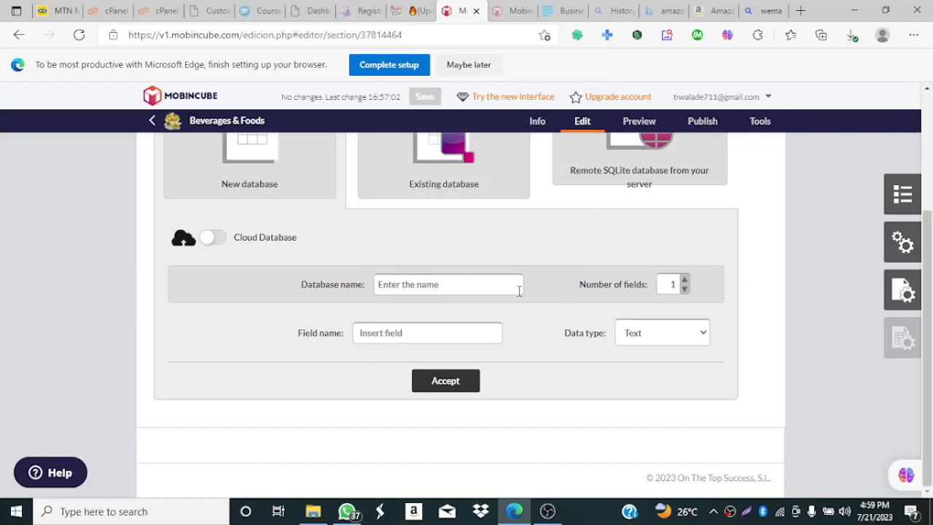
pyautogui.click(485, 284)
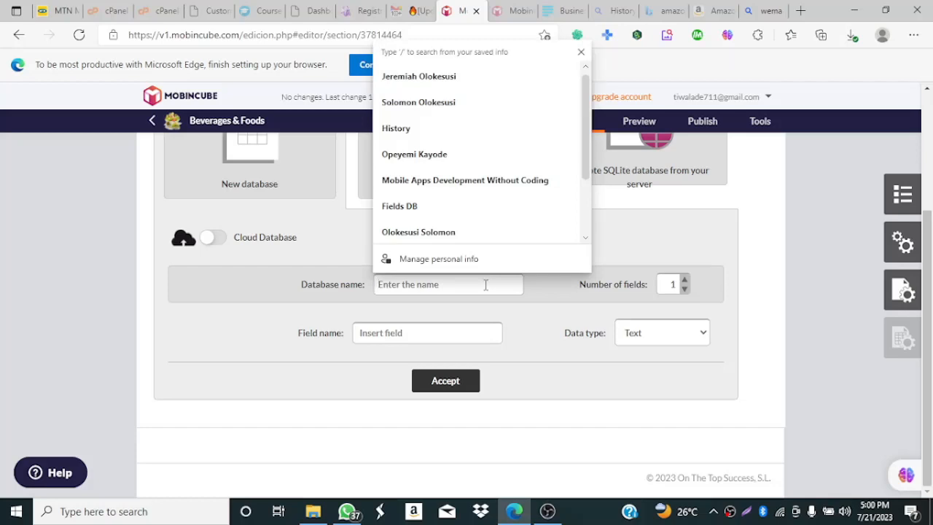
pyautogui.write('M')
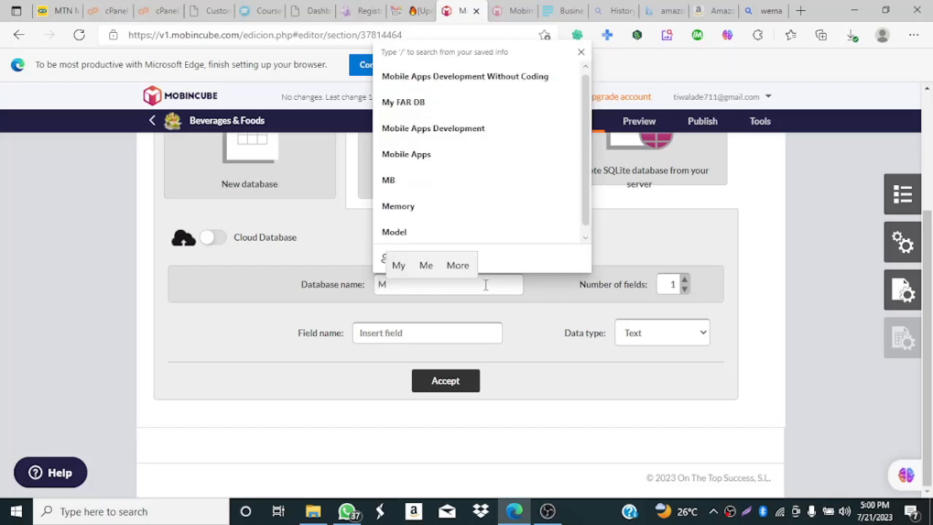
pyautogui.write('y DB f')
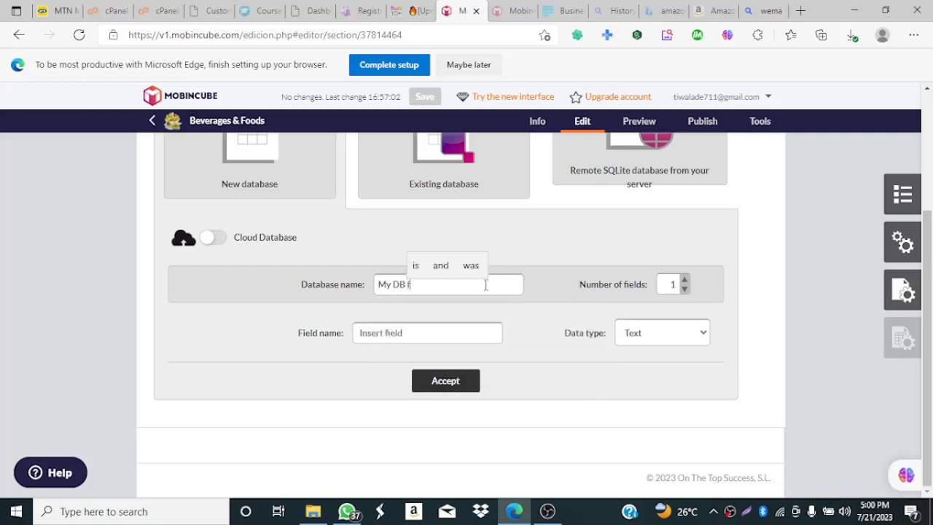
pyautogui.write('ields')
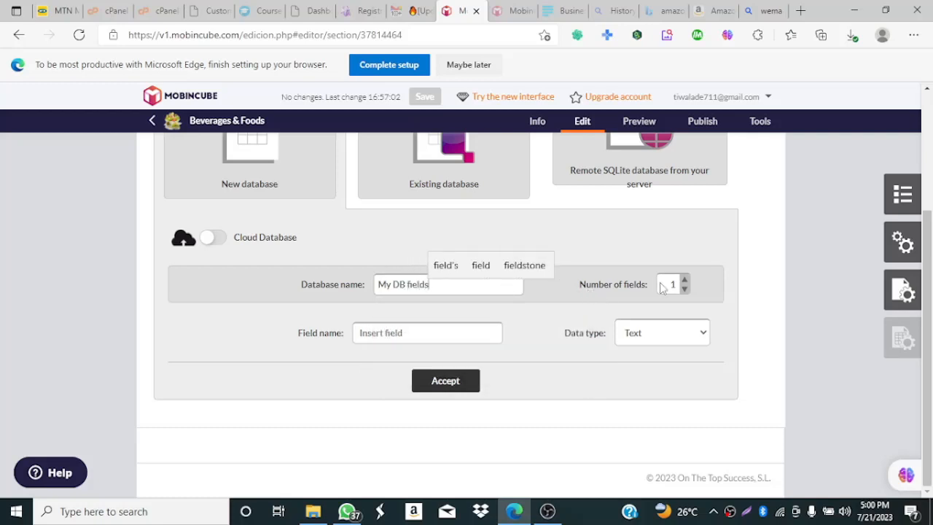
pyautogui.click(545, 304)
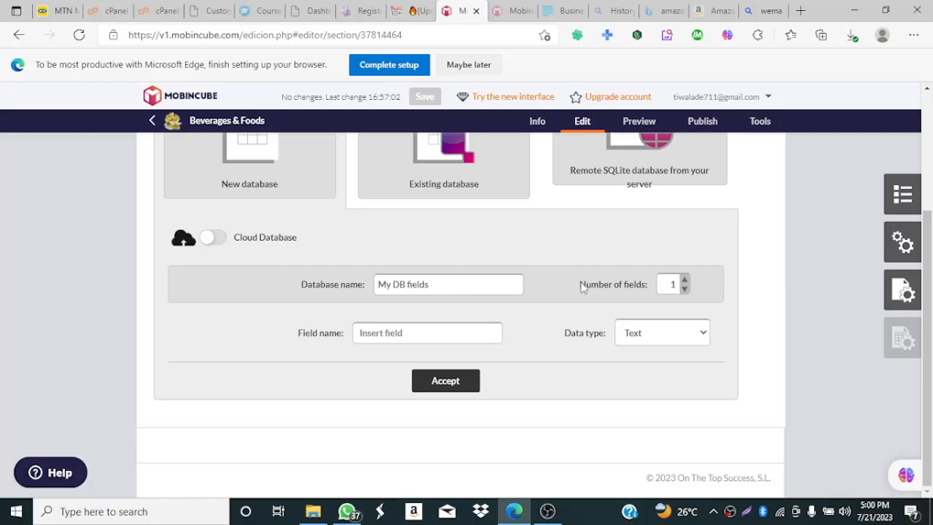
# - Try 7 as the number of fields for the new database and reset the count to 0
pyautogui.click(685, 291)
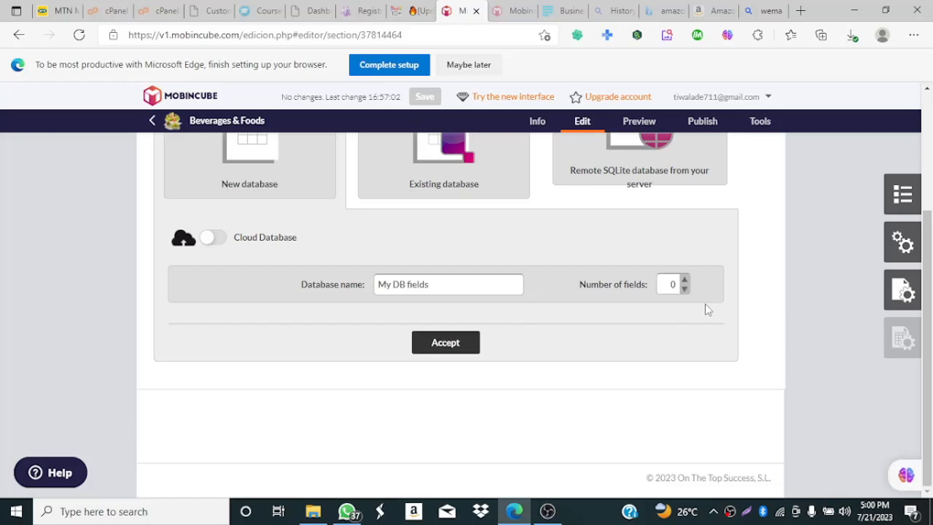
pyautogui.doubleClick(663, 285)
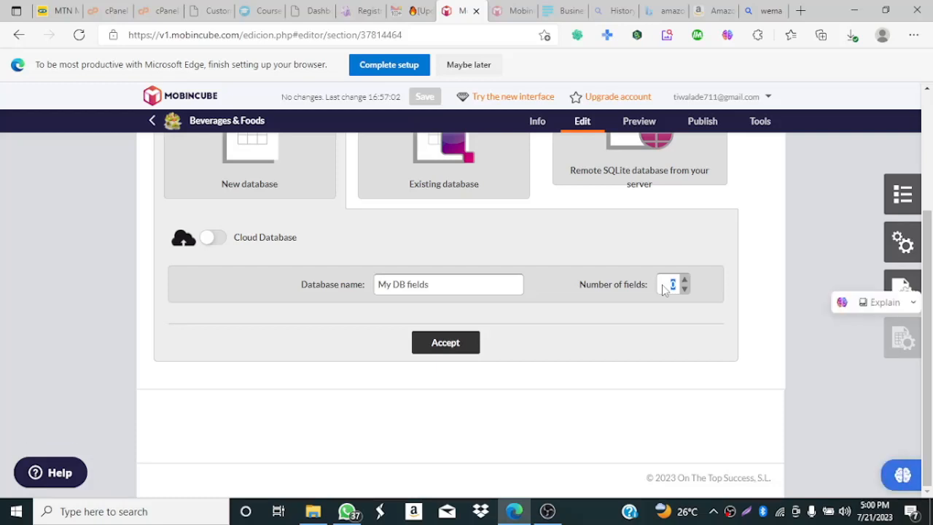
pyautogui.write('7')
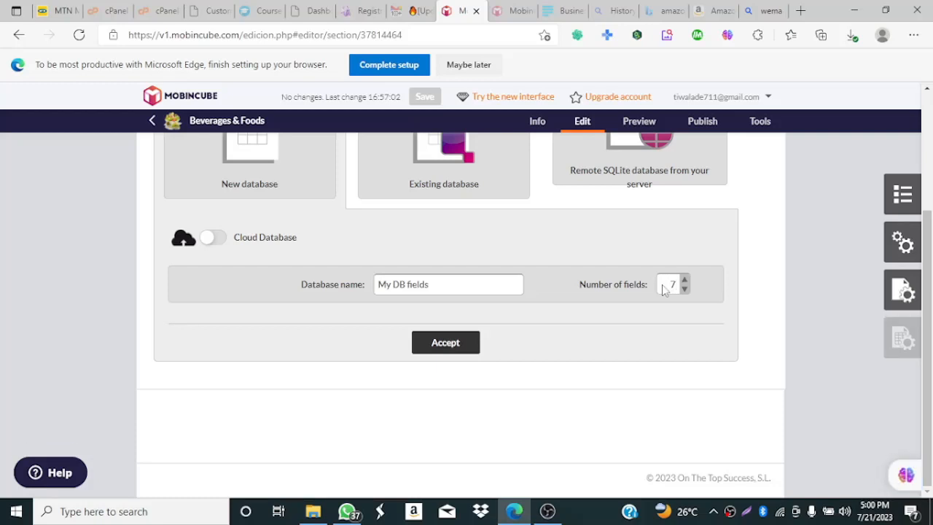
pyautogui.press('Return')
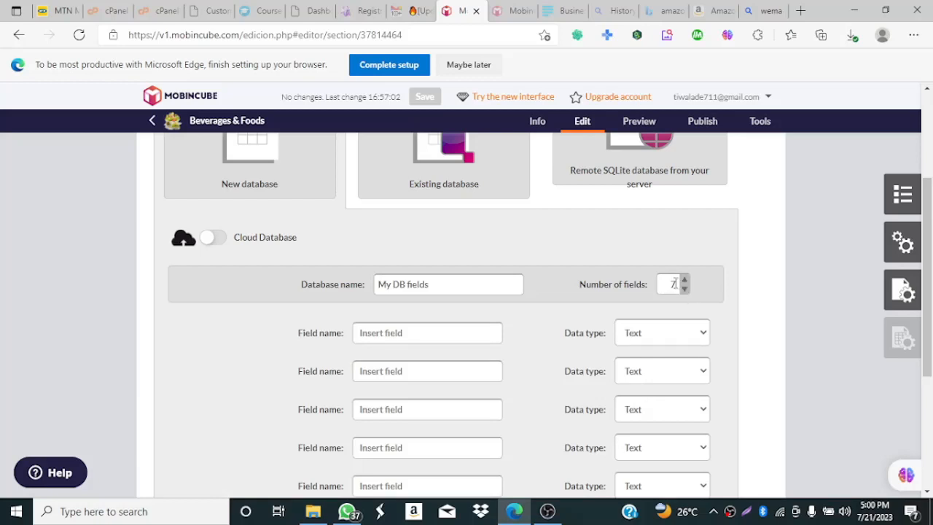
pyautogui.doubleClick(667, 286)
pyautogui.write('0')
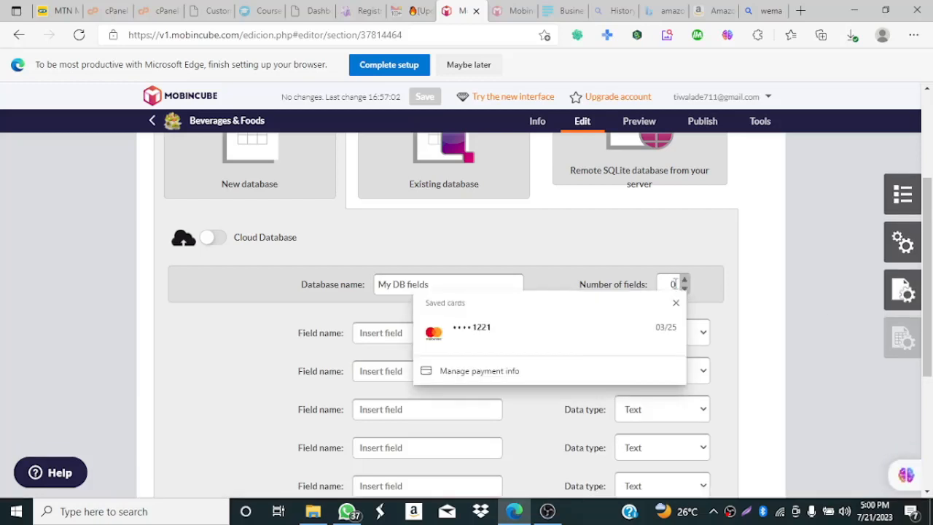
pyautogui.press('Return')
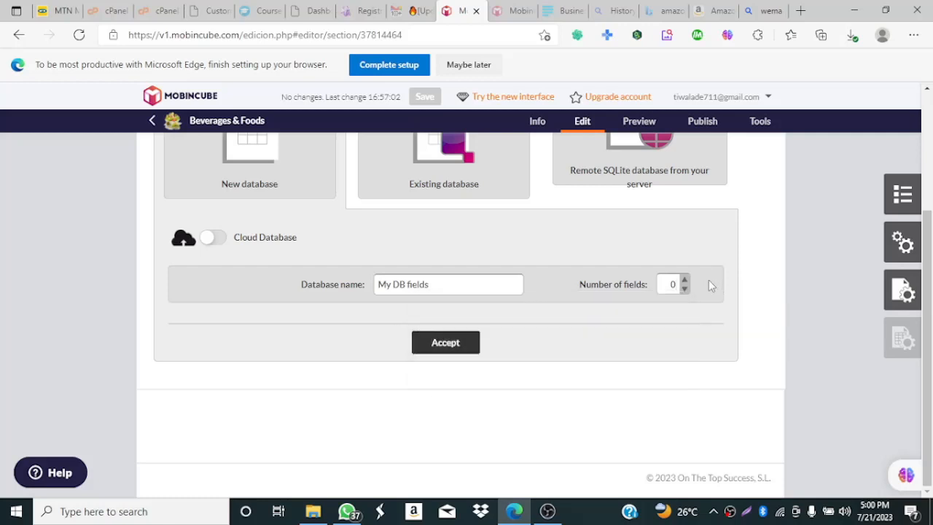
# - Set the new database's number of fields to 5
pyautogui.click(685, 282)
pyautogui.click(685, 281)
pyautogui.click(685, 282)
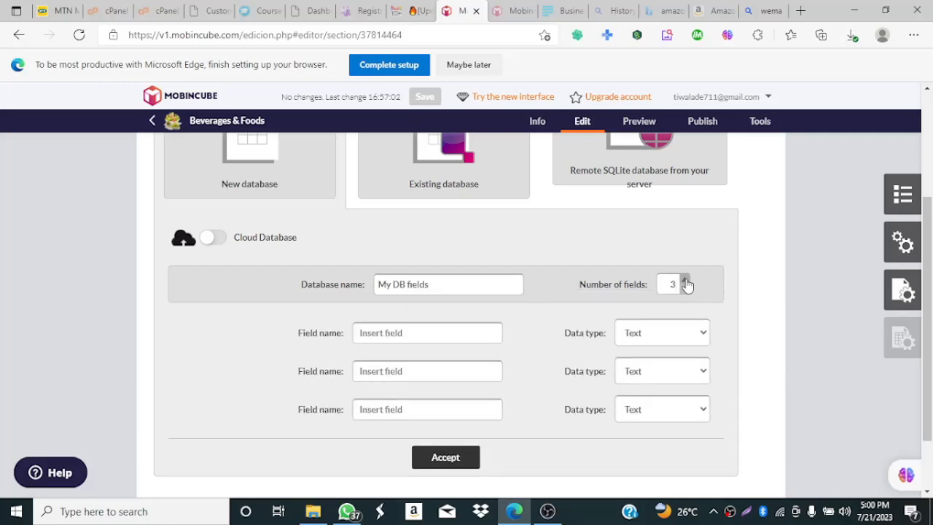
pyautogui.click(685, 281)
pyautogui.click(685, 282)
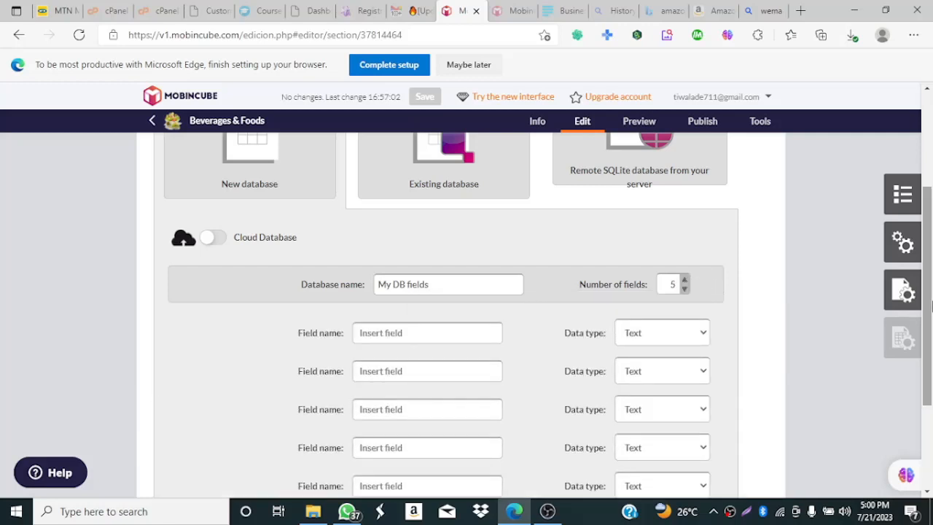
# - Rename the new database as "Nutritional Values", correcting the spelling of the first word
pyautogui.scroll(-2, 931, 363)
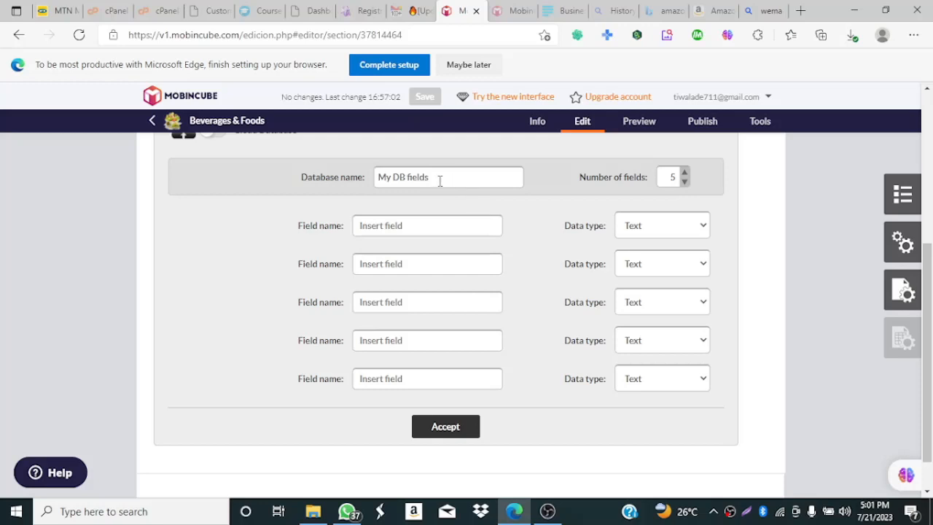
pyautogui.moveTo(435, 180); pyautogui.dragTo(374, 180)
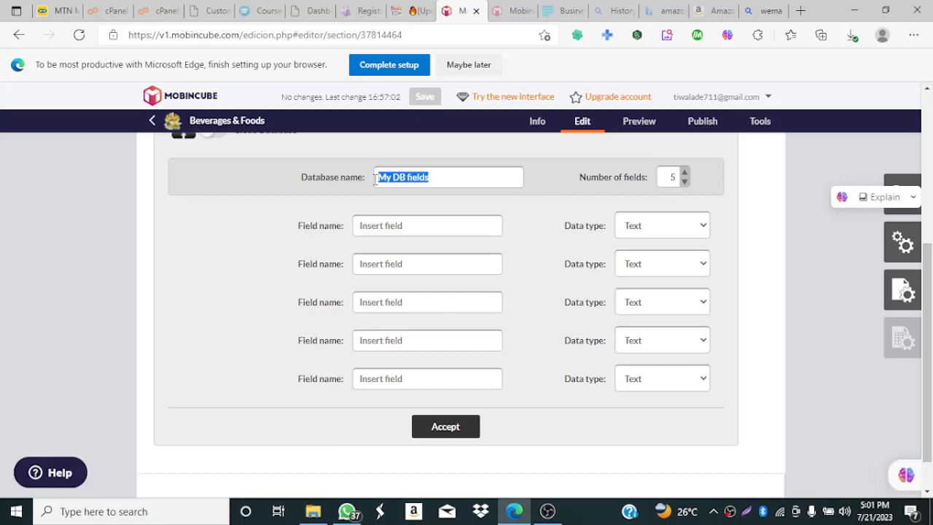
pyautogui.write('Nuttri')
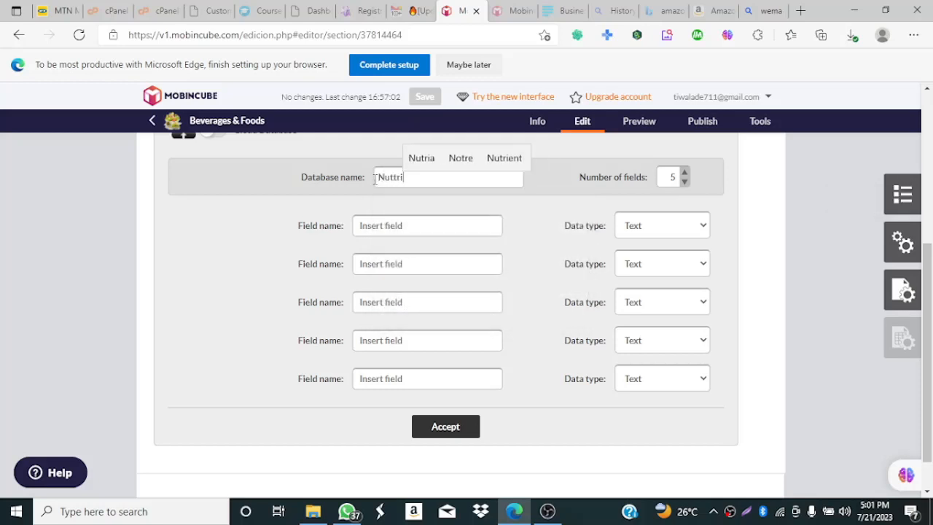
pyautogui.write('tio')
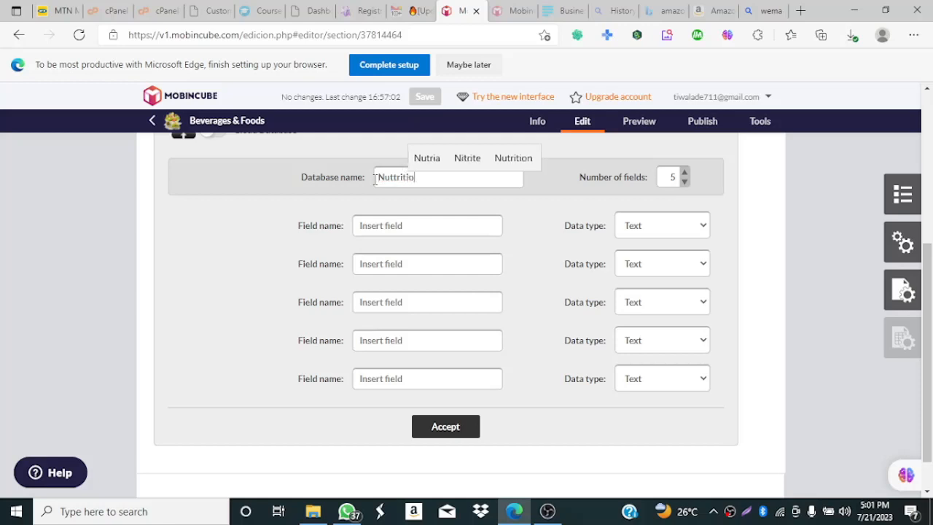
pyautogui.write('nal Values')
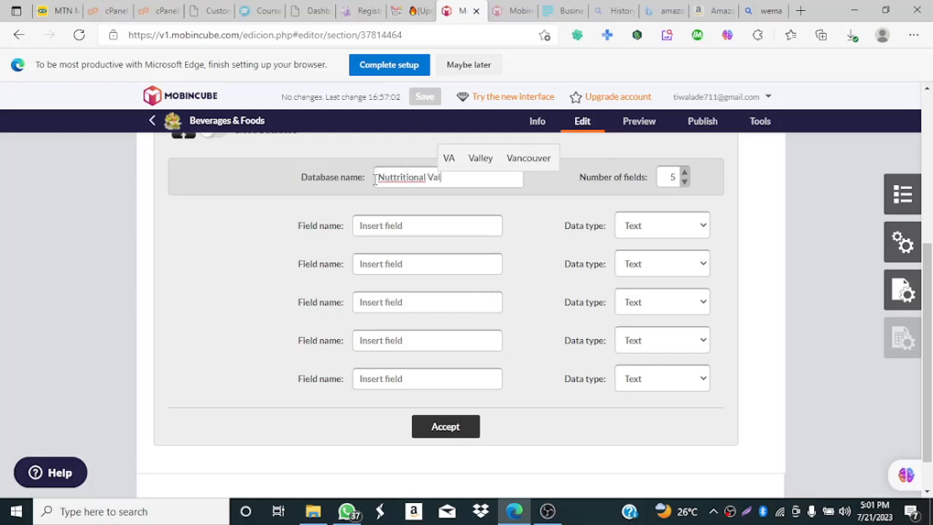
pyautogui.rightClick(424, 180)
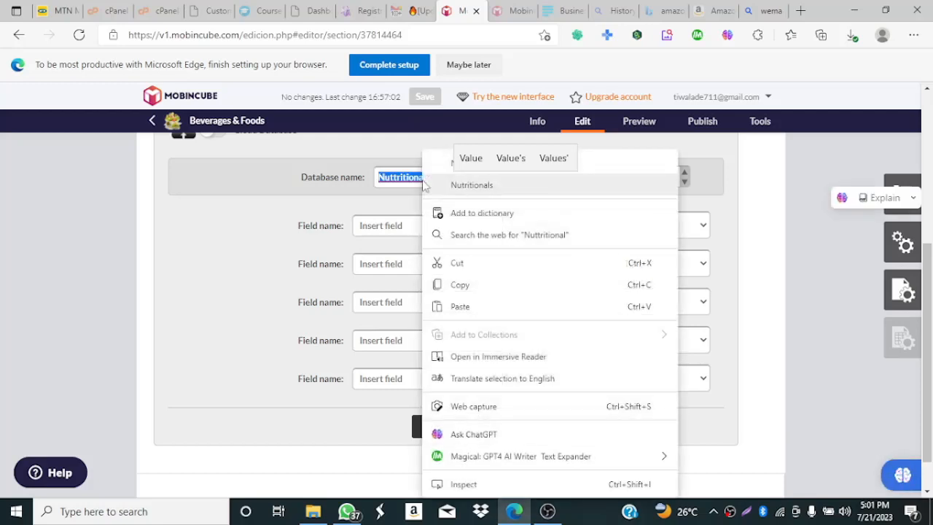
pyautogui.click(465, 186)
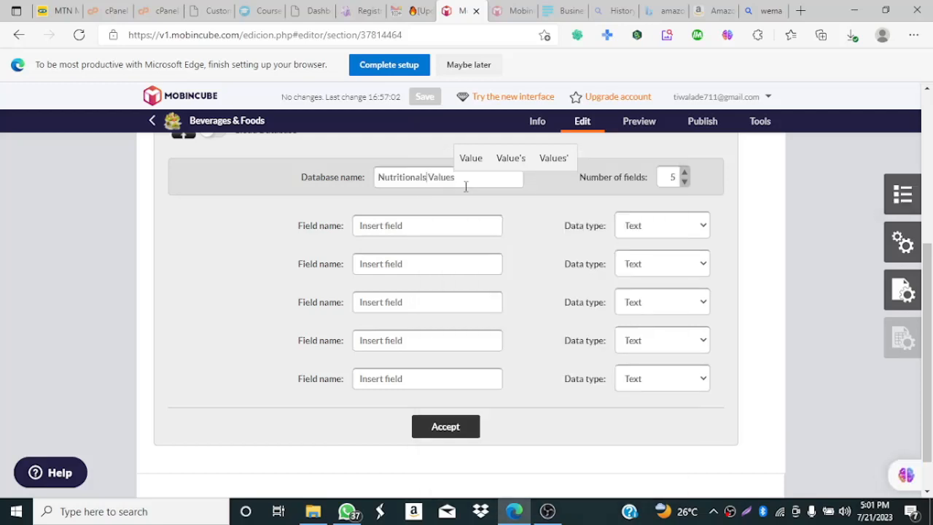
pyautogui.press('BackSpace')
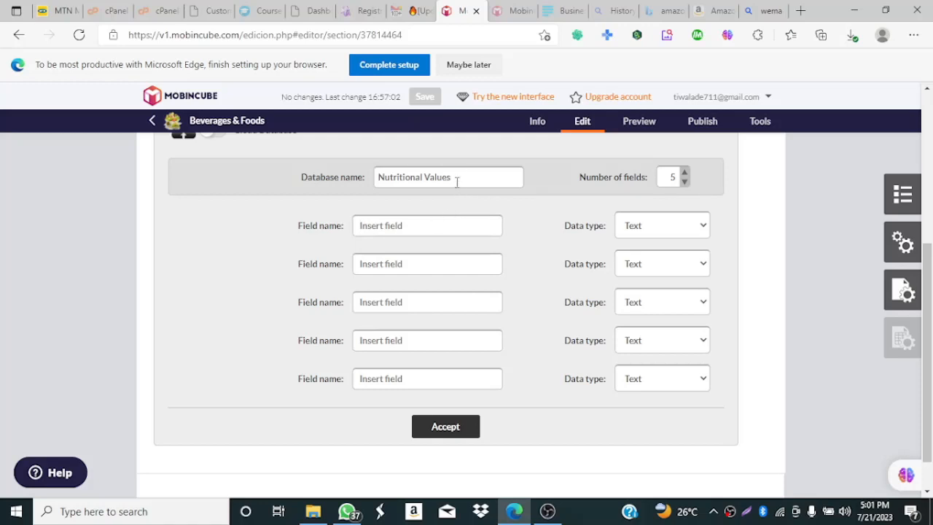
pyautogui.moveTo(455, 180)
pyautogui.mouseDown()
pyautogui.moveTo(381, 180)
pyautogui.moveTo(464, 172)
pyautogui.mouseUp()
# - Name the first database field "Names" and look over its available data types
pyautogui.click(427, 229)
pyautogui.write('Na')
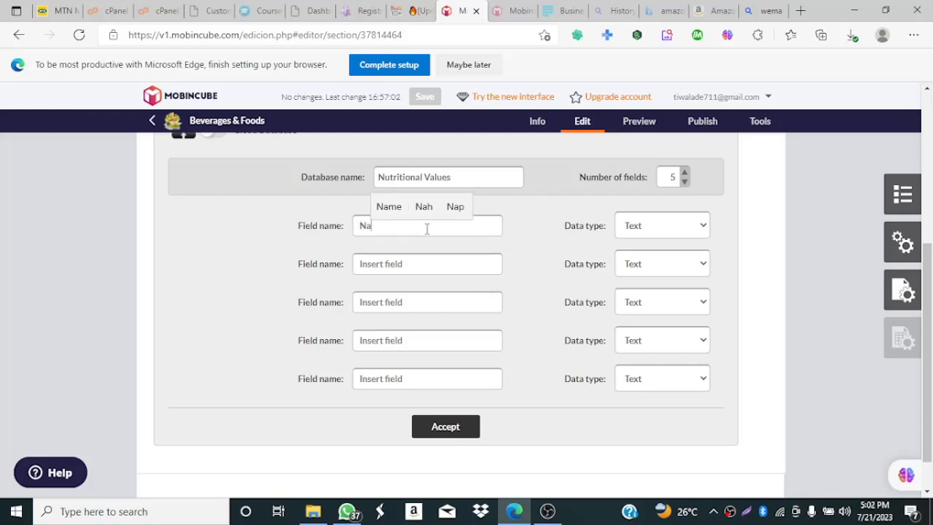
pyautogui.write('mes')
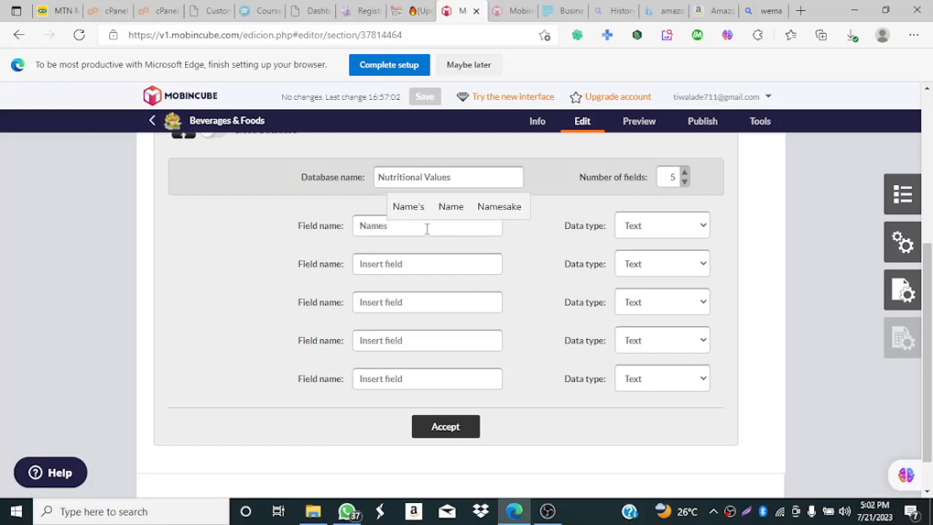
pyautogui.click(704, 227)
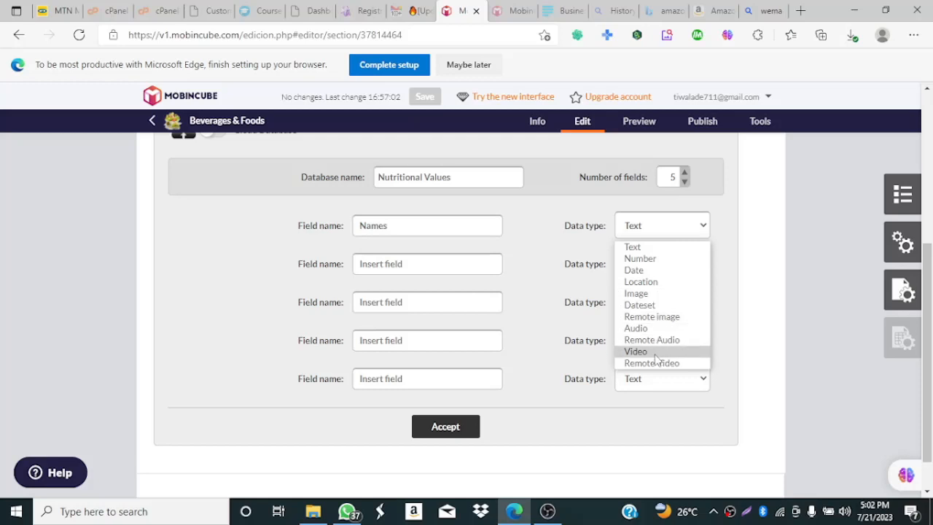
pyautogui.click(550, 264)
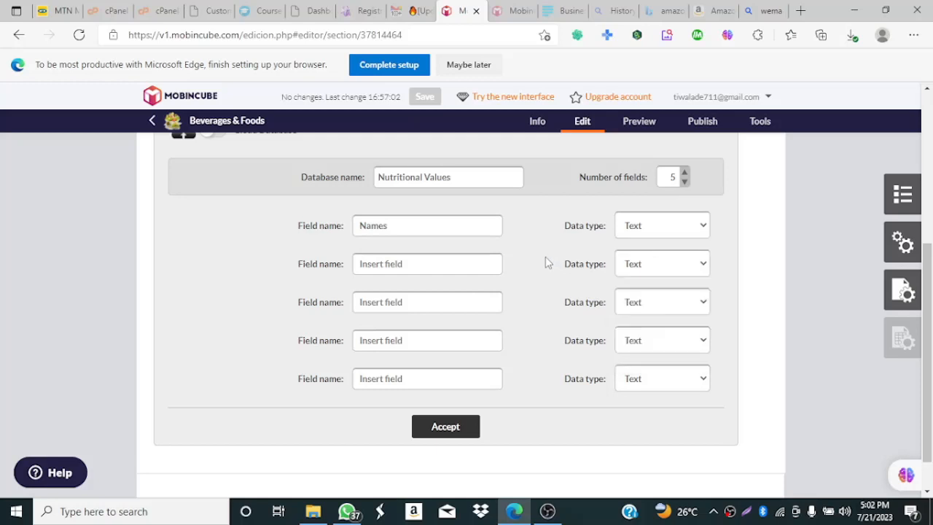
# - Rename the first field as "S/N" and set its data type to Number
pyautogui.moveTo(396, 225); pyautogui.dragTo(330, 221)
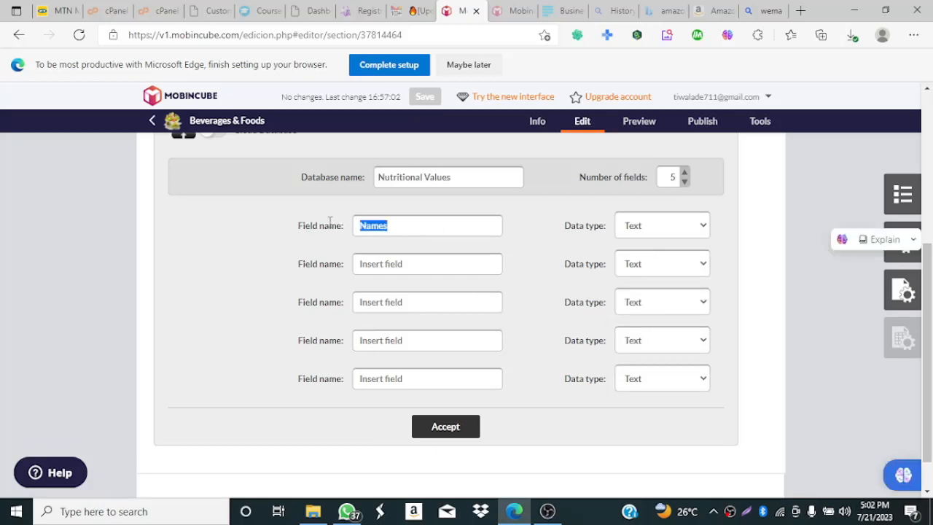
pyautogui.write('S')
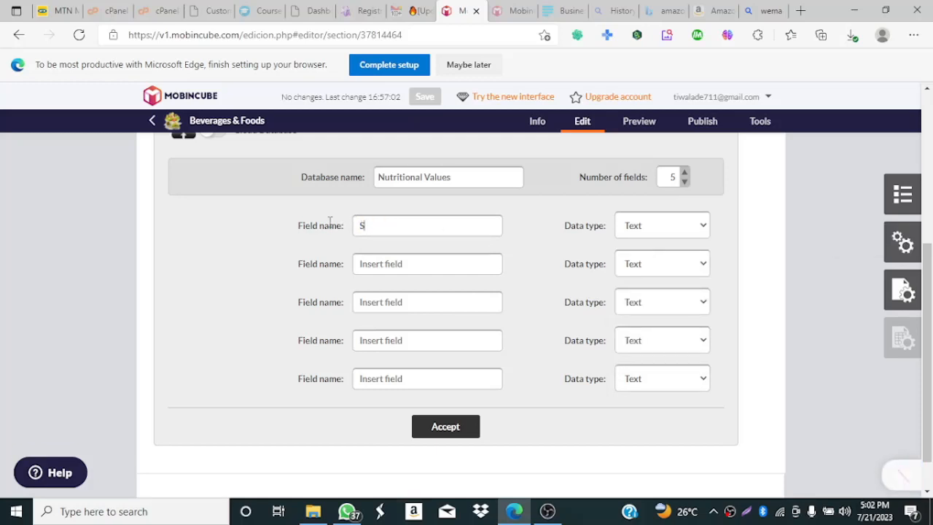
pyautogui.write('/N')
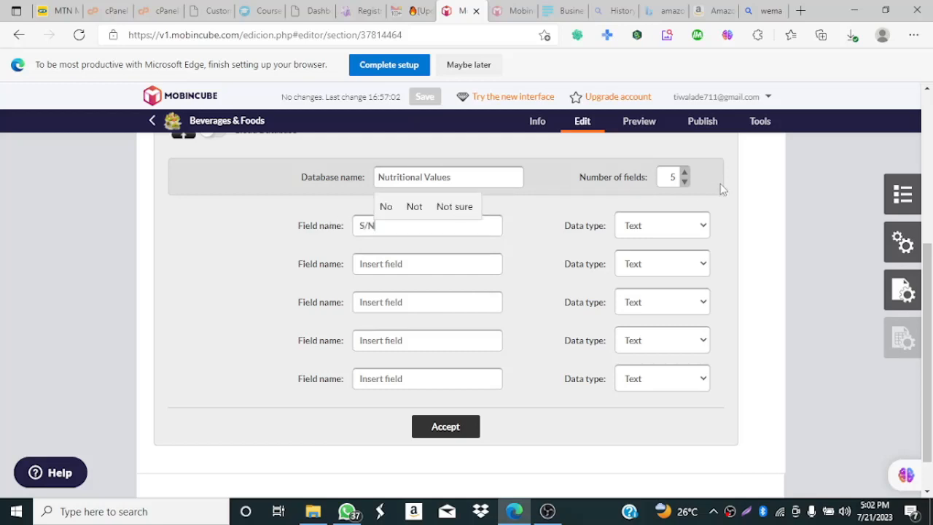
pyautogui.click(698, 227)
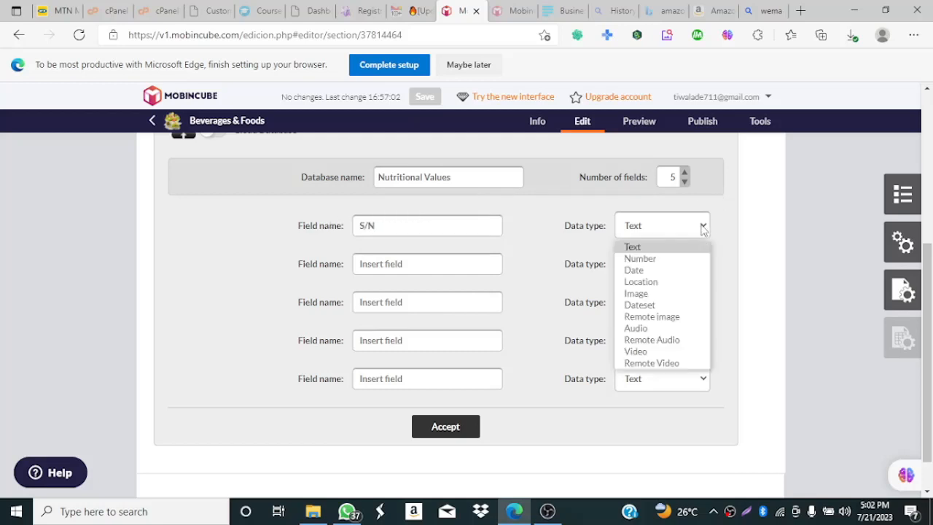
pyautogui.click(681, 259)
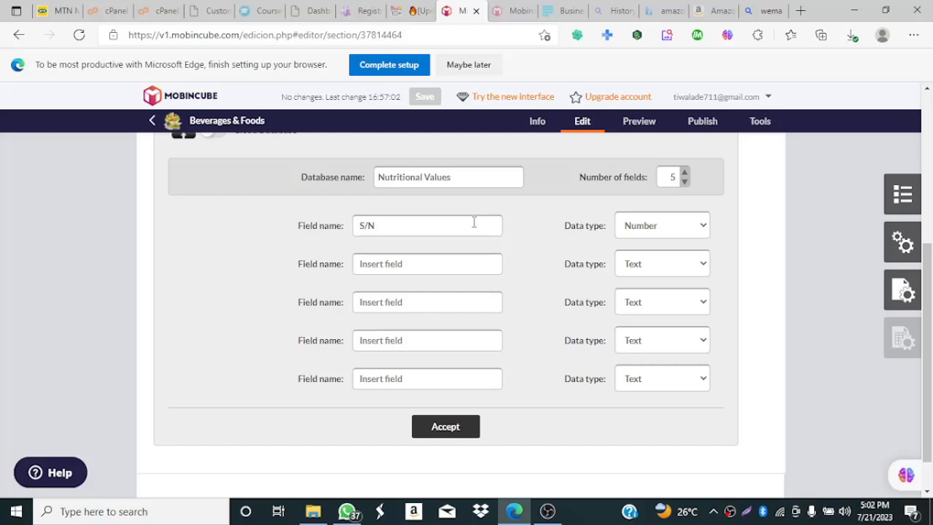
# - Name the second field "Names" and the third "Images", and look over the data types offered for the third
pyautogui.click(468, 265)
pyautogui.write('Names')
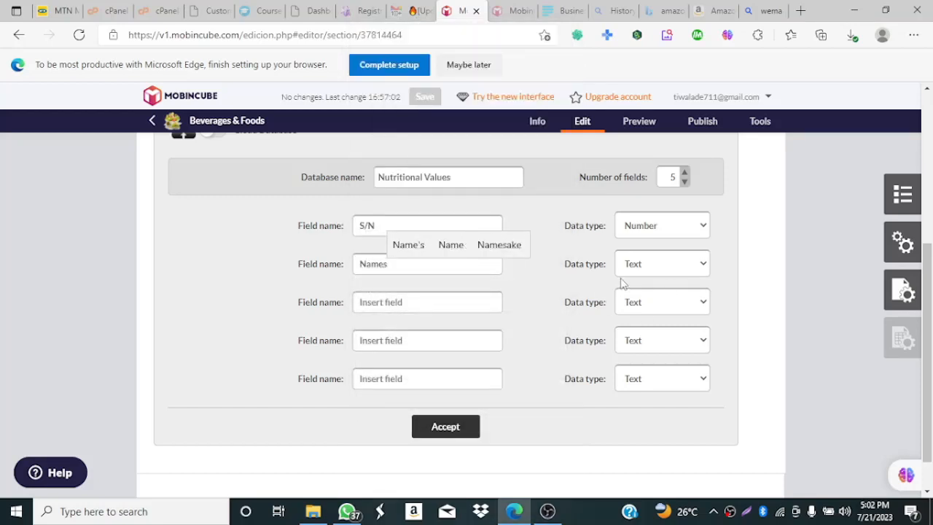
pyautogui.click(462, 305)
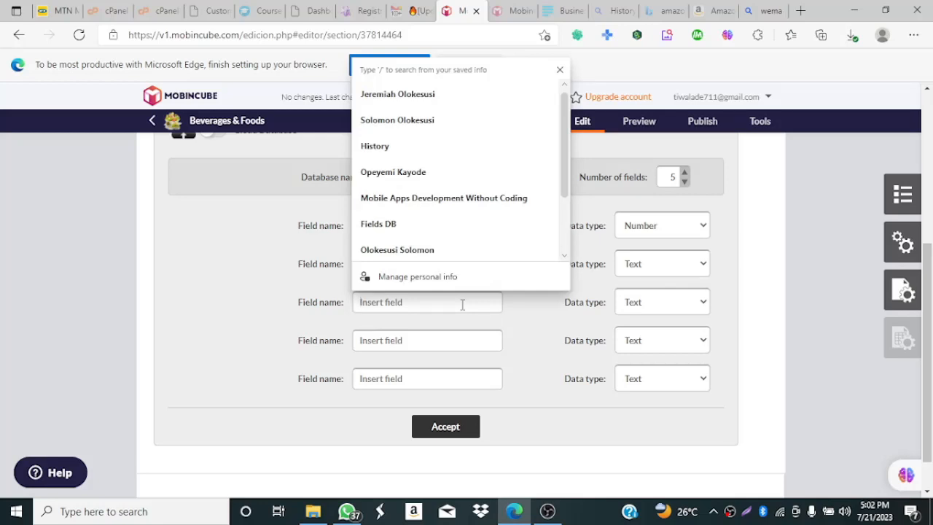
pyautogui.click(524, 323)
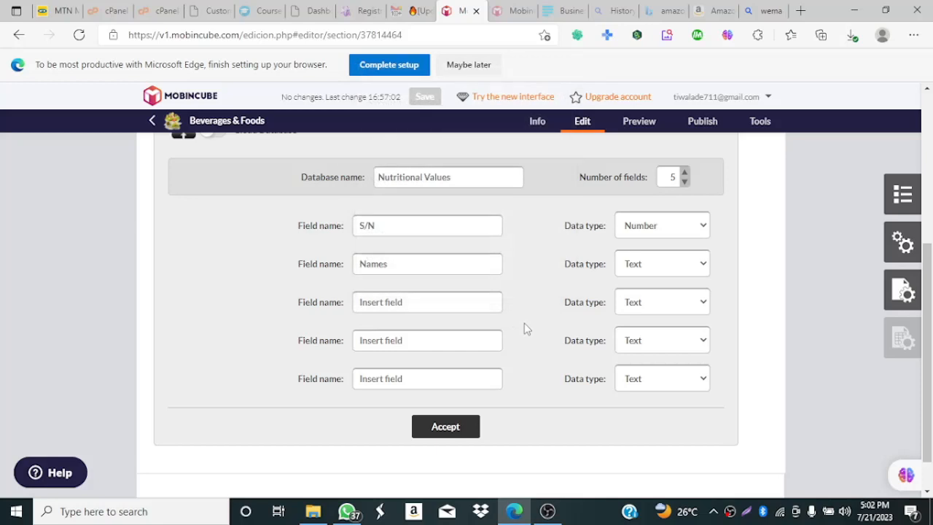
pyautogui.click(419, 304)
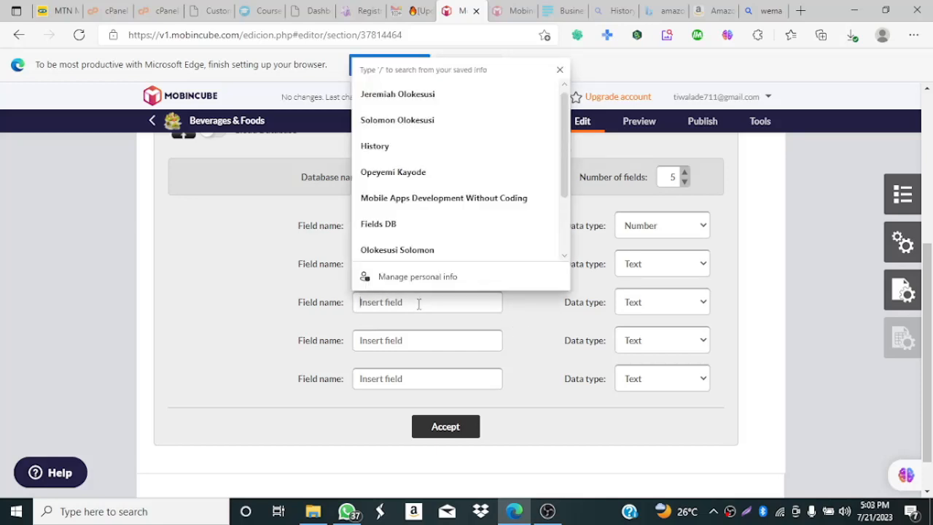
pyautogui.write('Images')
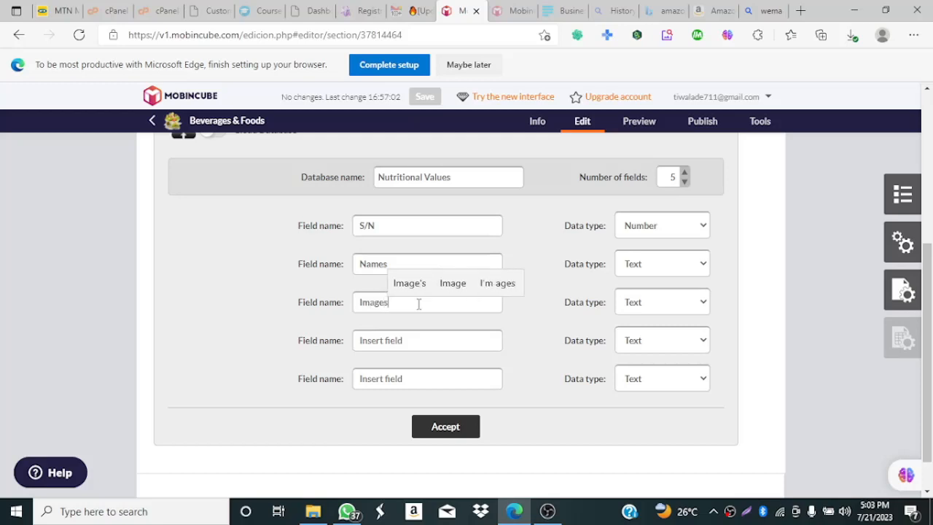
pyautogui.click(639, 306)
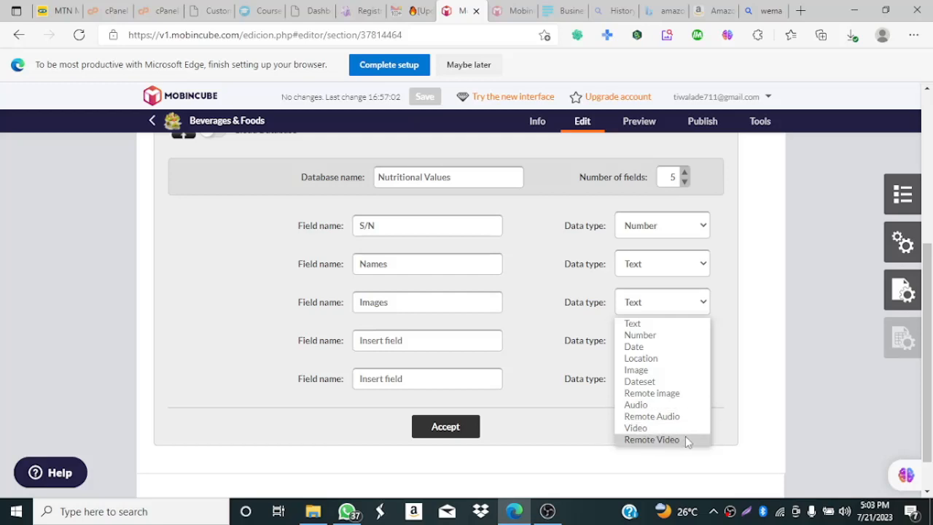
pyautogui.click(542, 372)
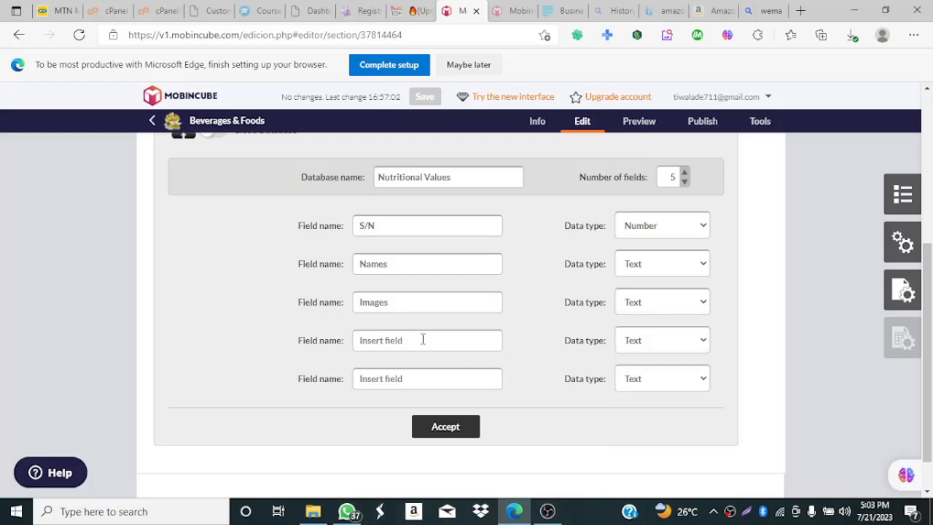
# - Name the fourth field "Amounts" and choose Text as its data type
pyautogui.click(422, 340)
pyautogui.click(510, 372)
pyautogui.click(412, 339)
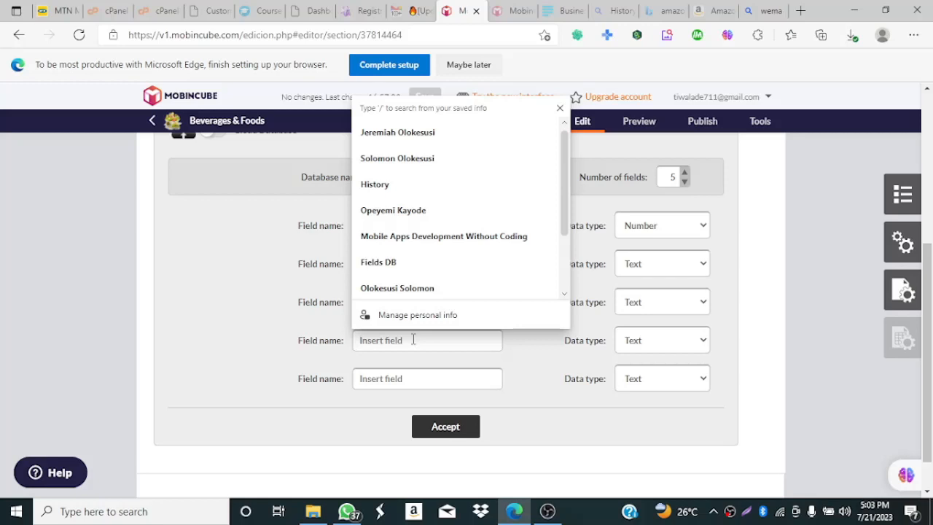
pyautogui.write('Am')
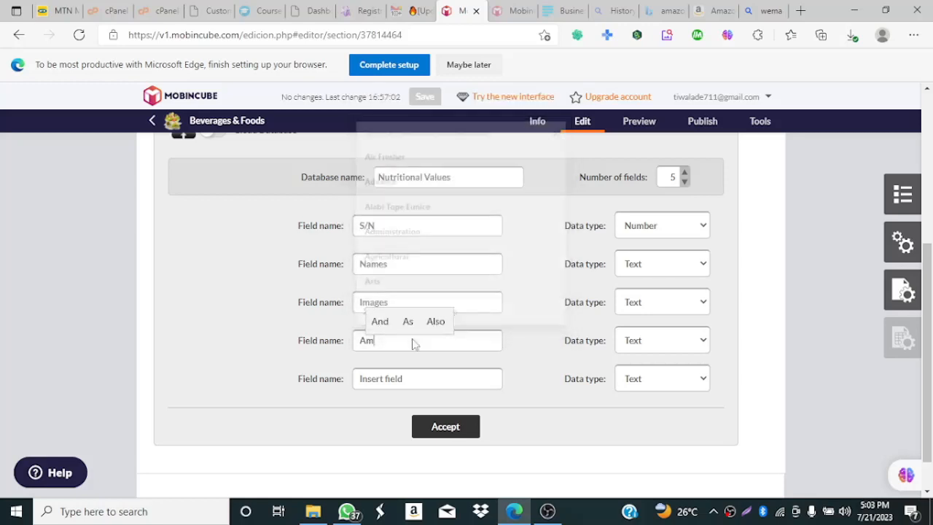
pyautogui.write('ounts')
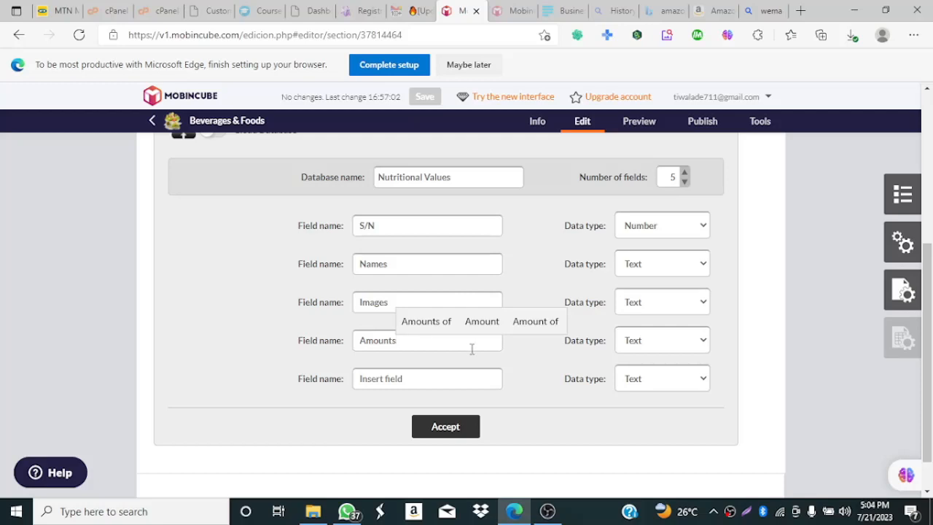
pyautogui.click(692, 349)
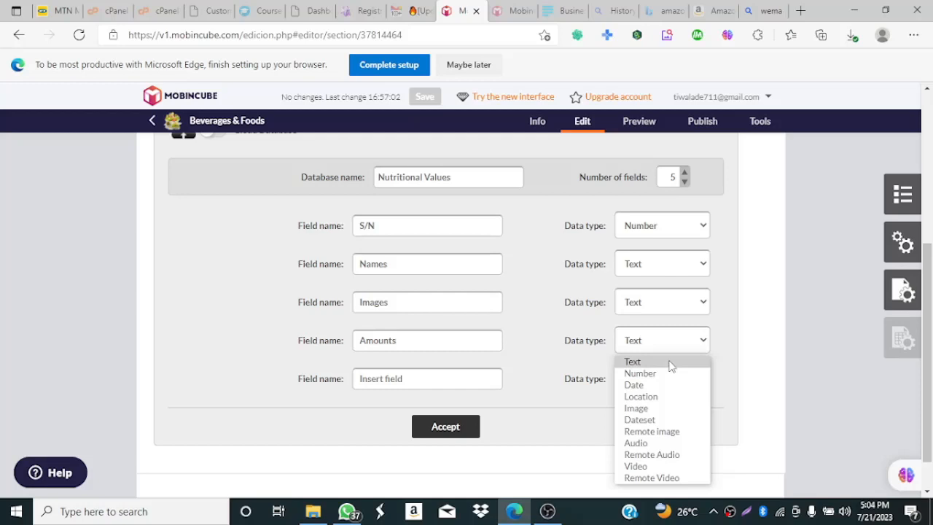
pyautogui.click(671, 366)
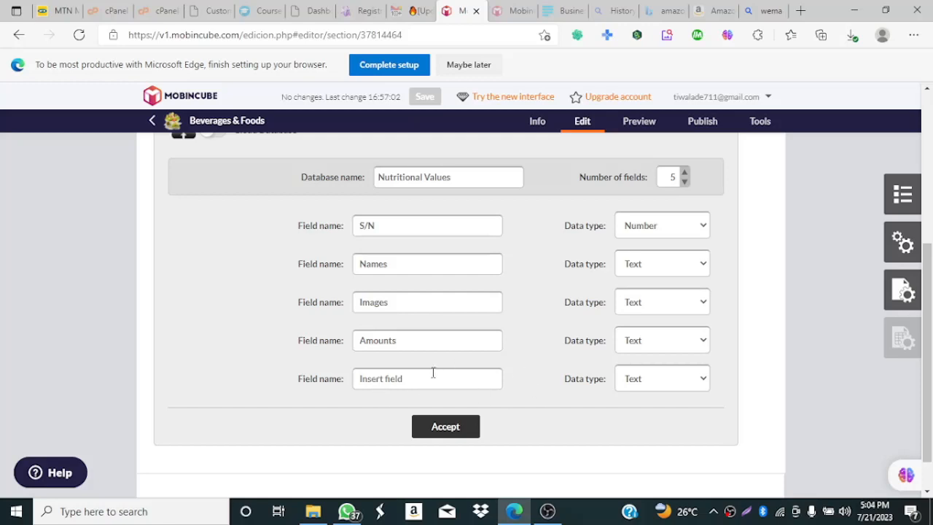
# - Reduce the number of fields to 4 and submit the new database, dismissing the message about its name
pyautogui.click(685, 183)
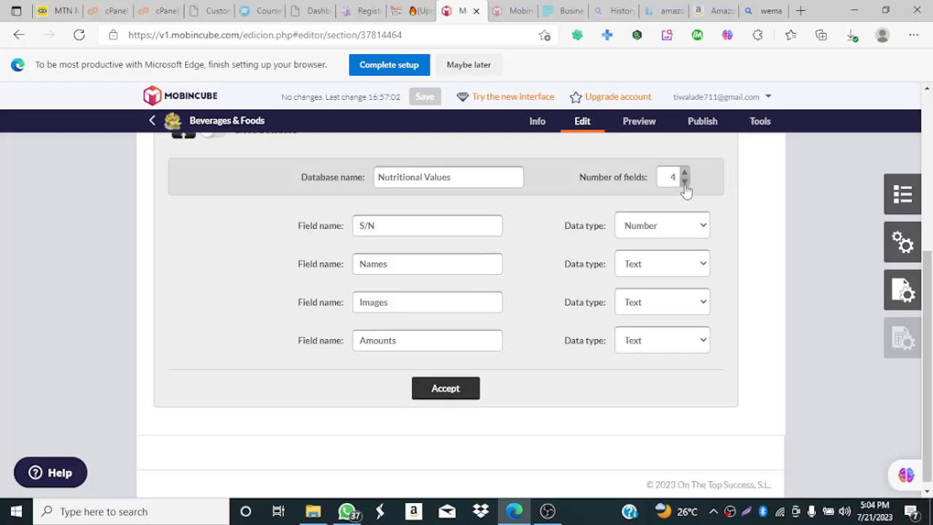
pyautogui.click(450, 392)
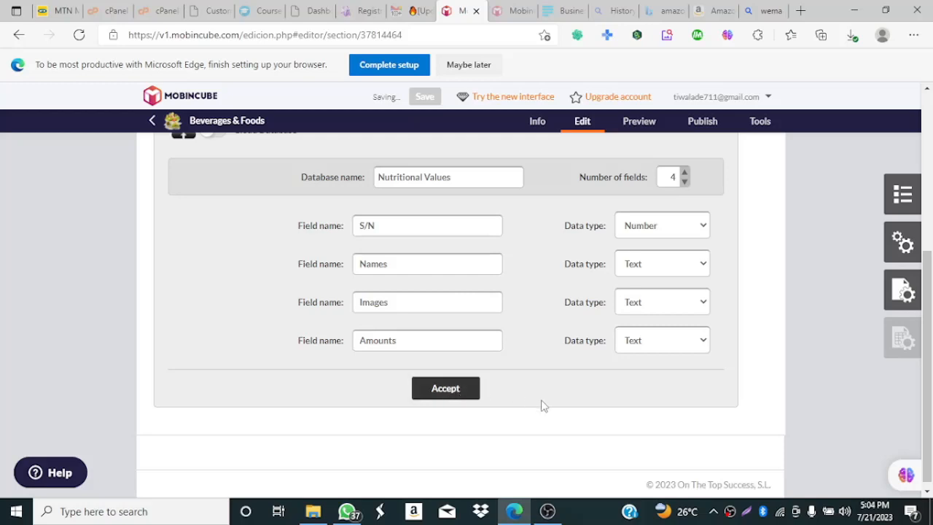
pyautogui.click(444, 389)
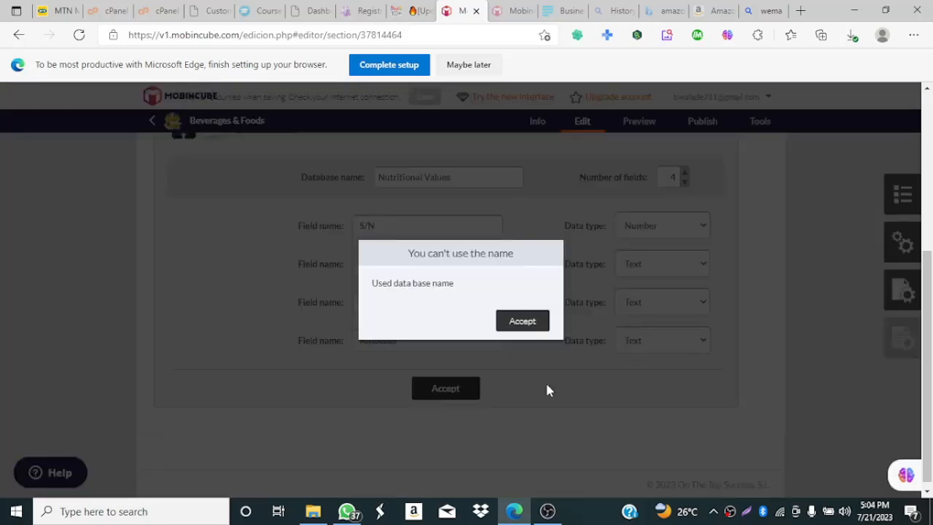
pyautogui.click(524, 326)
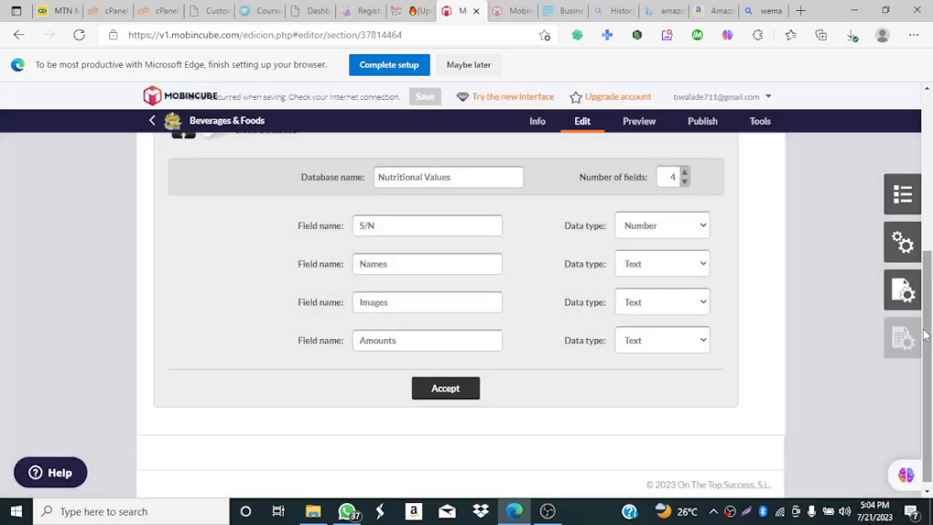
pyautogui.scroll(1, 919, 282)
pyautogui.scroll(1, 919, 283)
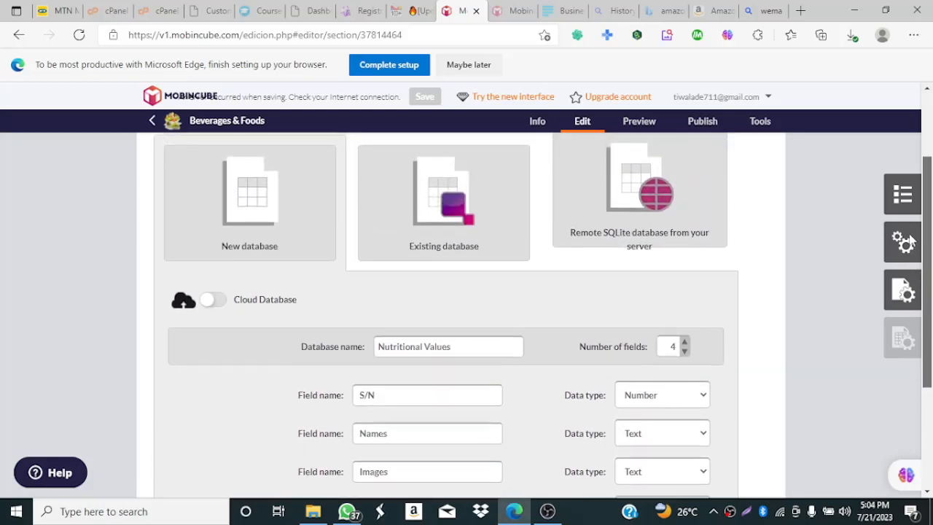
pyautogui.scroll(-1, 922, 277)
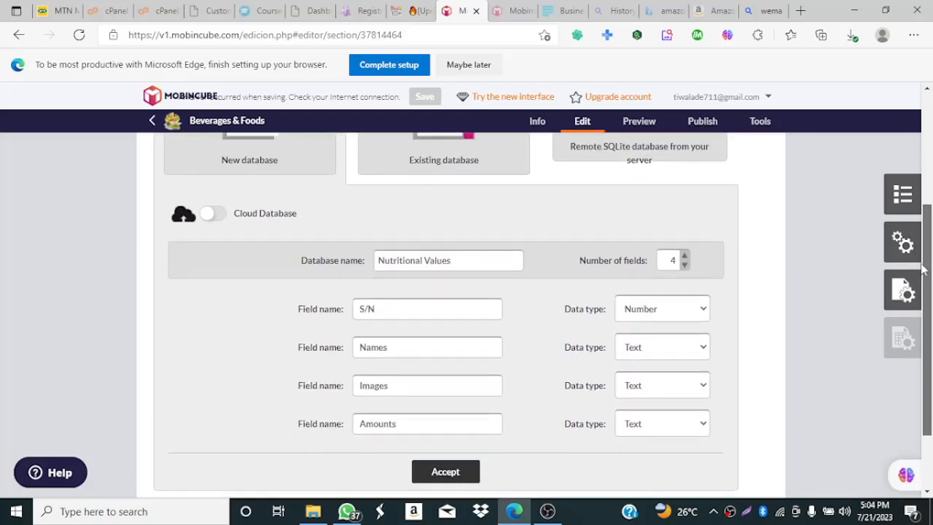
# - Submit the Nutritional Values database definition again with its four fields
pyautogui.moveTo(926, 290); pyautogui.dragTo(931, 325)
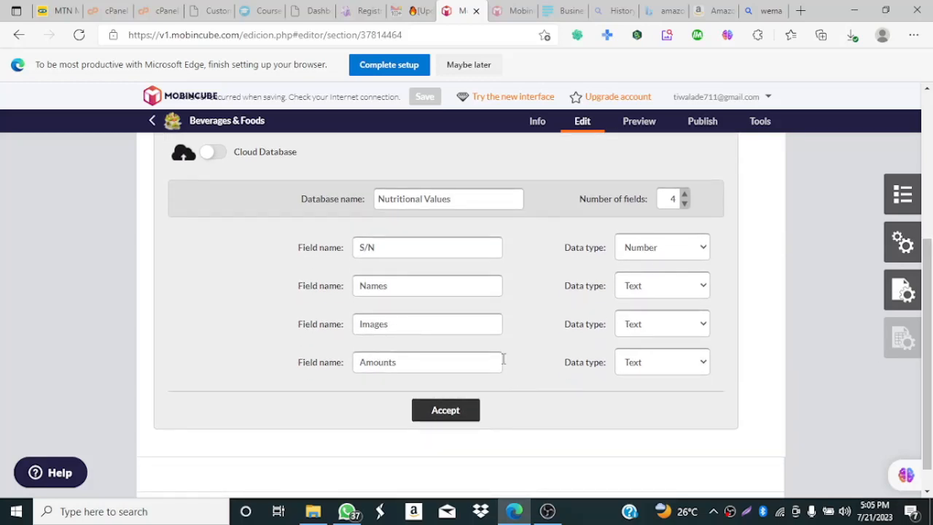
pyautogui.click(461, 412)
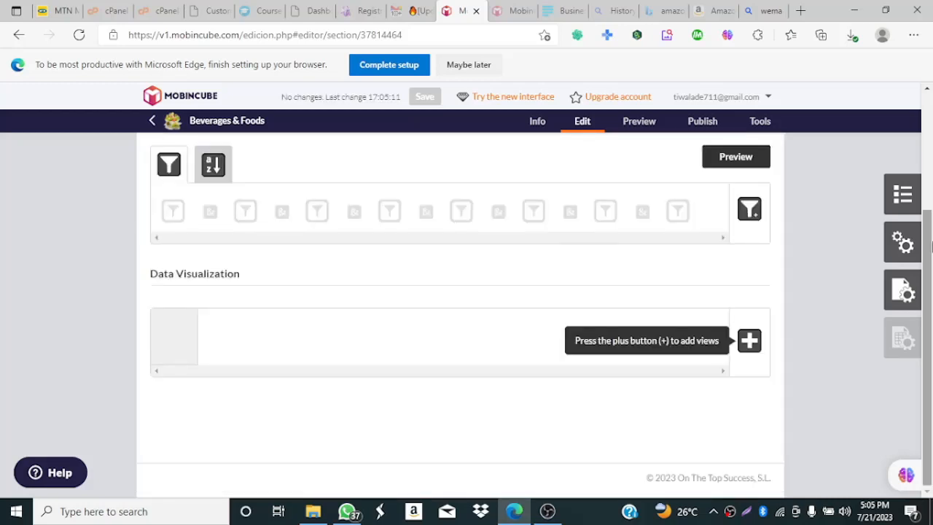
# - Preview the Nutritional Values database from the Filters and Order section, and close the preview
pyautogui.moveTo(929, 283); pyautogui.dragTo(923, 211)
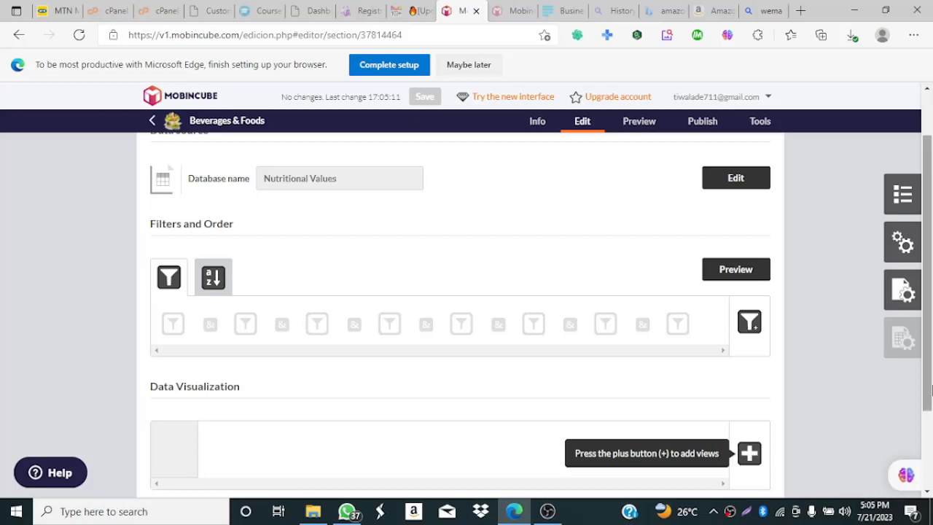
pyautogui.scroll(1, 721, 268)
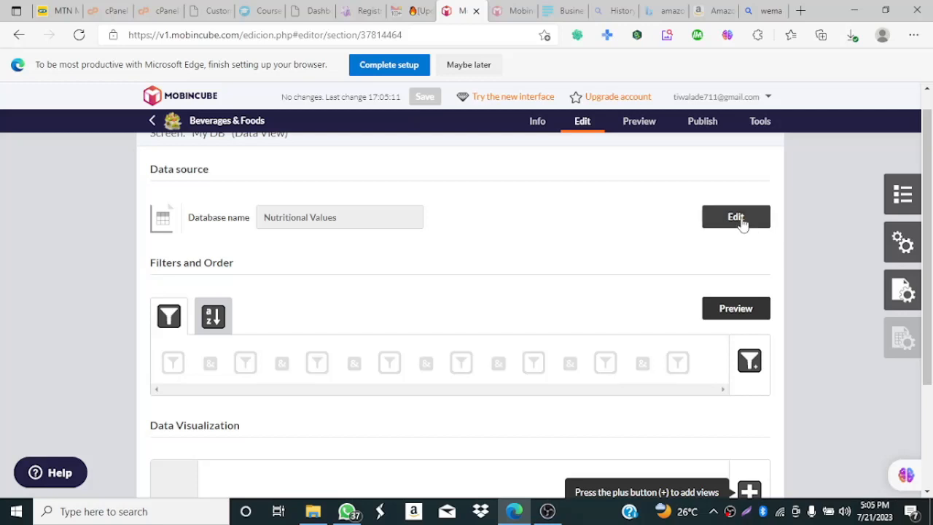
pyautogui.click(735, 308)
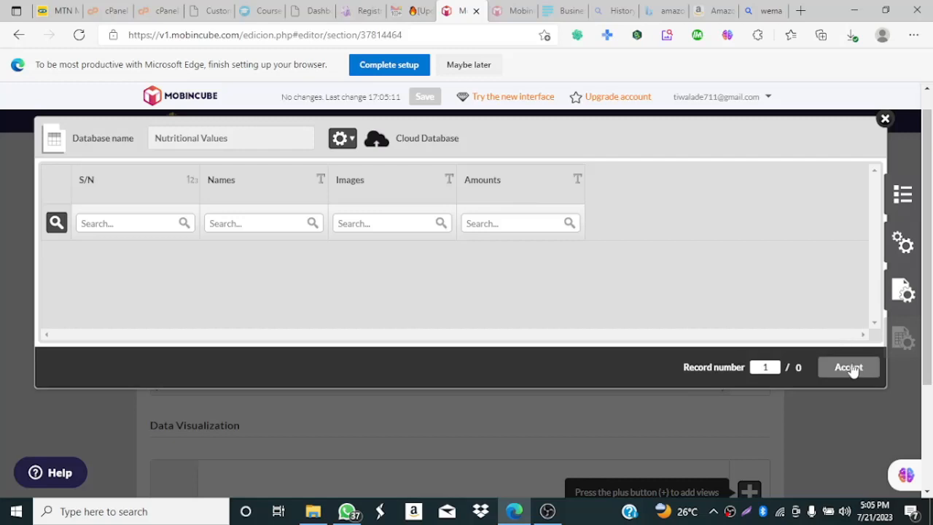
pyautogui.click(884, 119)
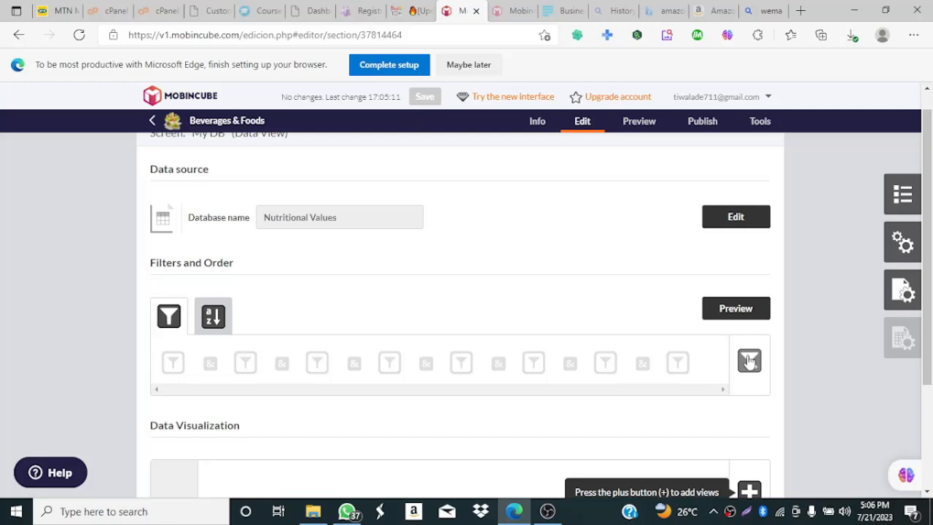
# - Try adding a filter to the My DB data view, and remove it again
pyautogui.click(749, 360)
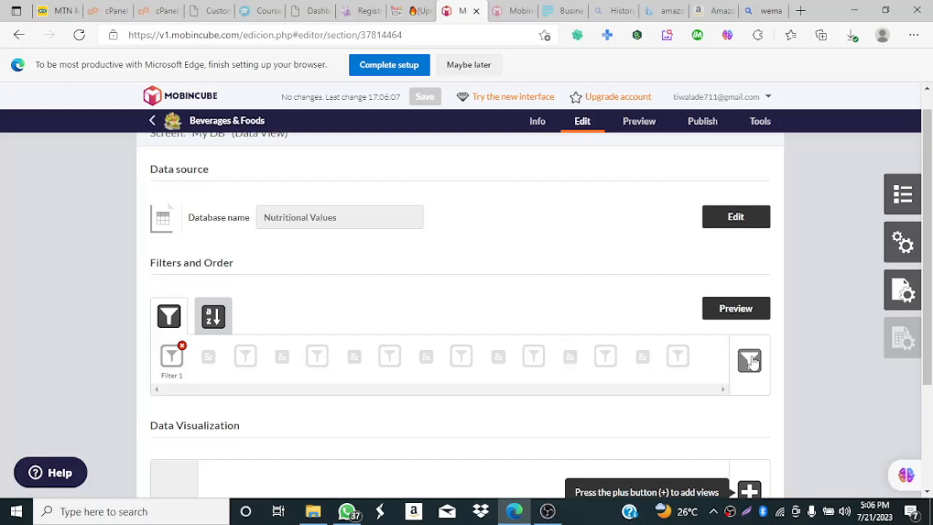
pyautogui.click(181, 345)
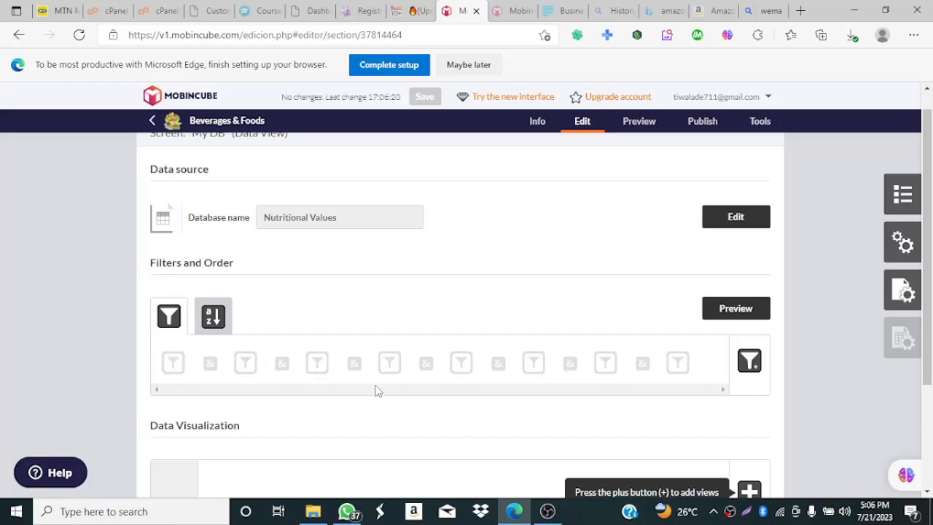
# - Look over the view types offered for the My DB screen's data visualization, without adding one
pyautogui.moveTo(930, 298); pyautogui.dragTo(931, 371)
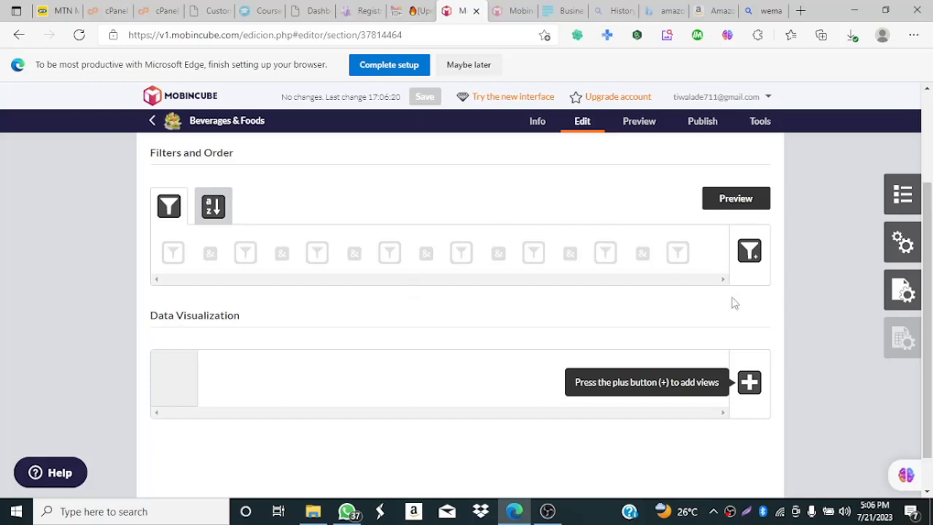
pyautogui.click(751, 383)
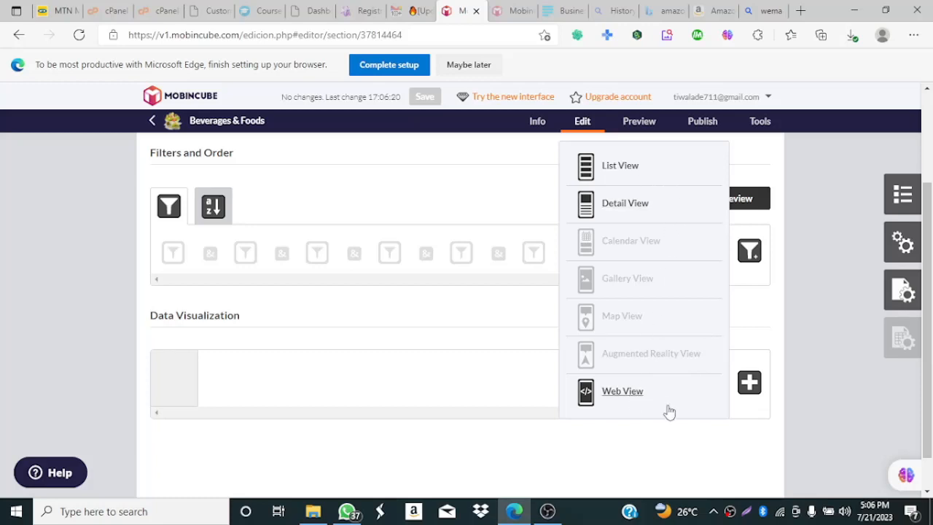
pyautogui.click(751, 384)
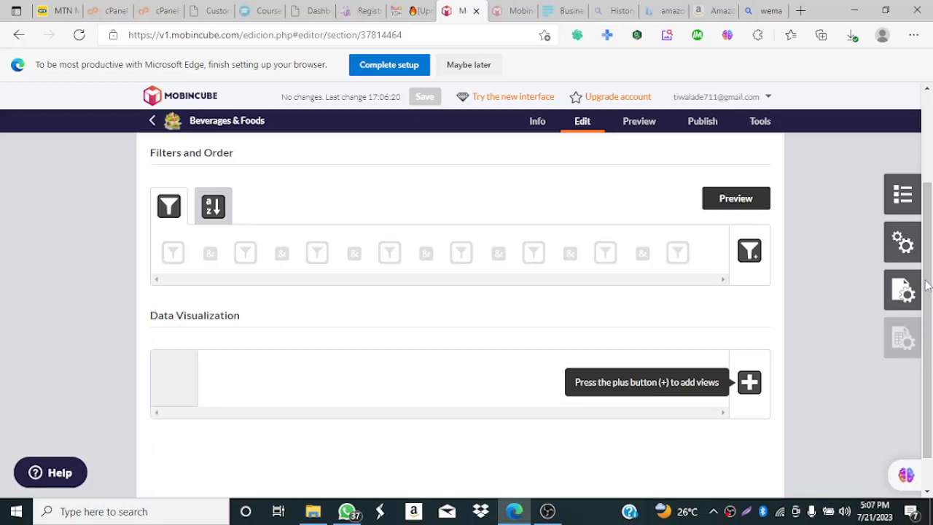
# - Open the Nutritional Values database for editing and fill the first record with S/N 1 and the name "Calories"
pyautogui.scroll(2, 928, 263)
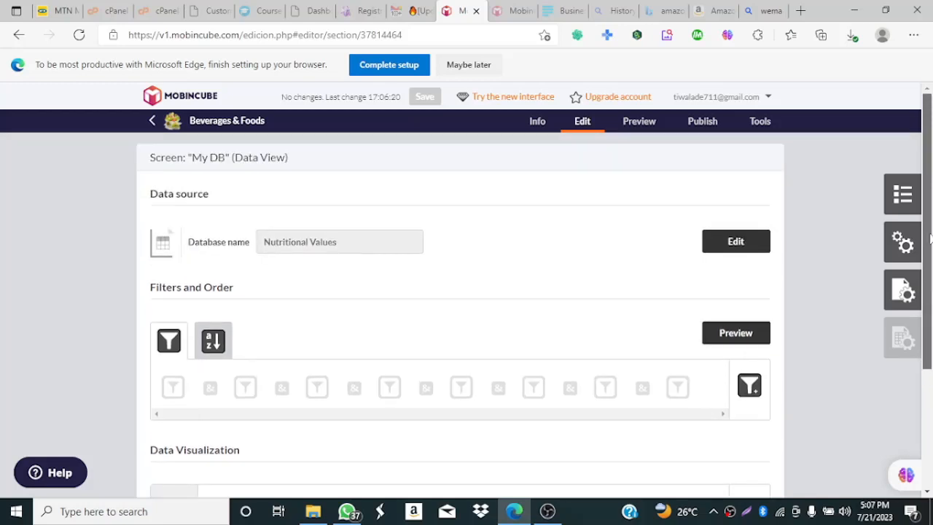
pyautogui.click(734, 241)
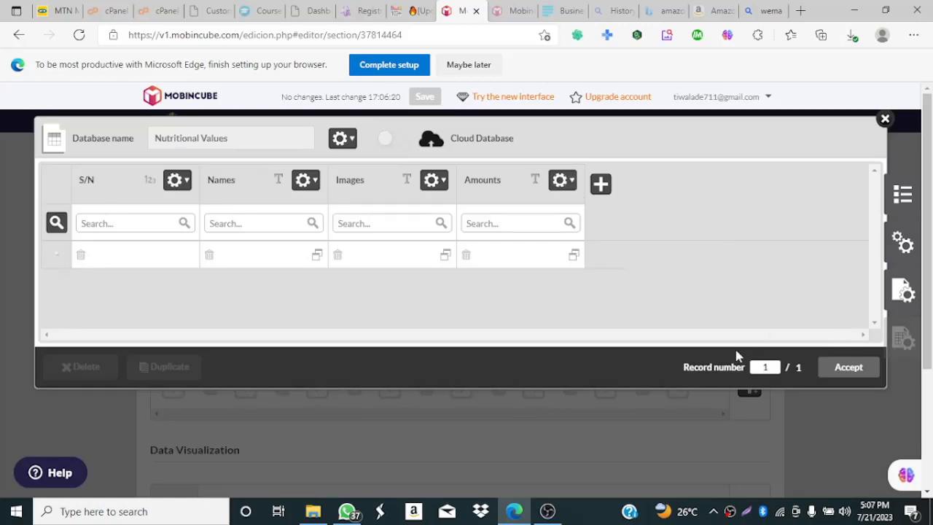
pyautogui.click(129, 256)
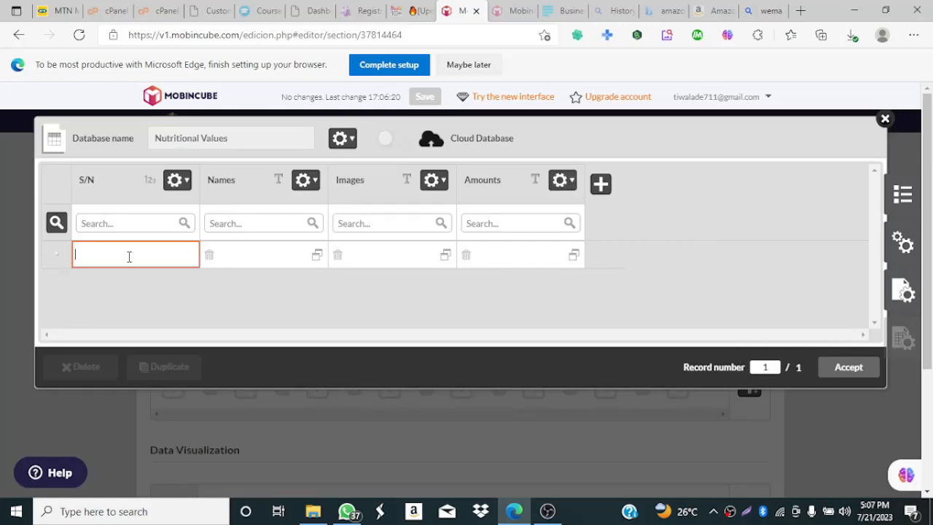
pyautogui.write('1')
pyautogui.click(283, 255)
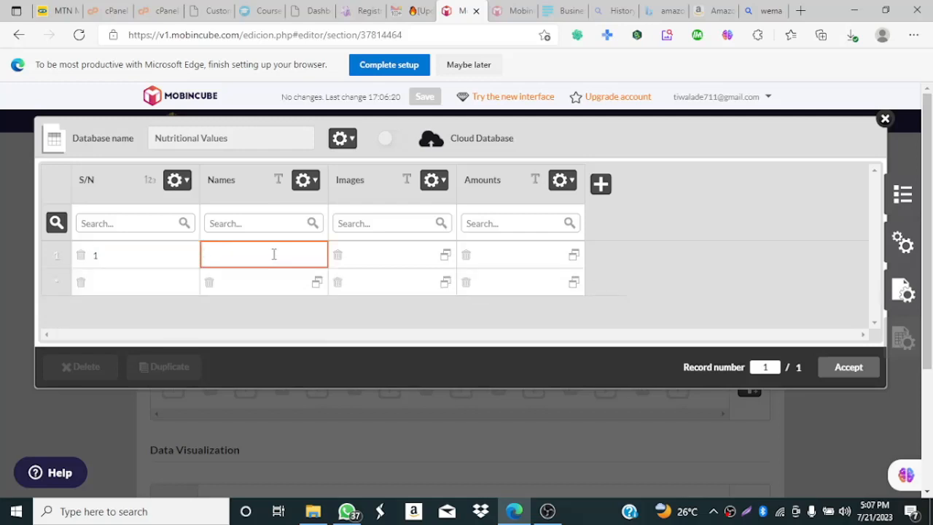
pyautogui.write('C')
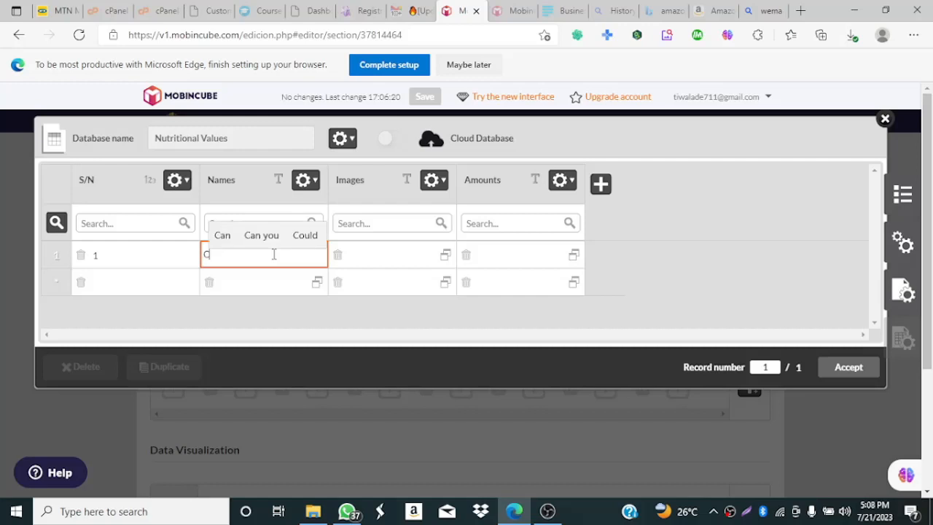
pyautogui.write('alories')
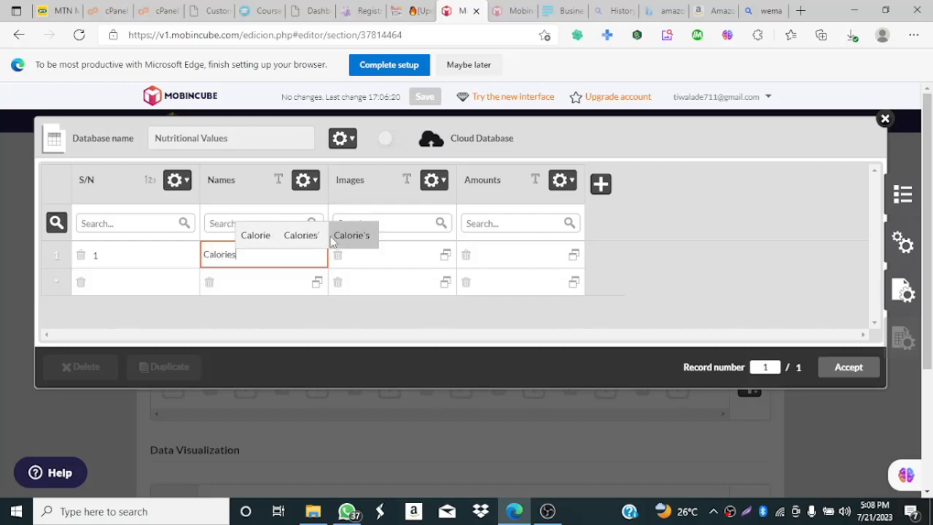
# - Change the data type of the Images column to Image, accepting the deletion of its elements
pyautogui.click(409, 267)
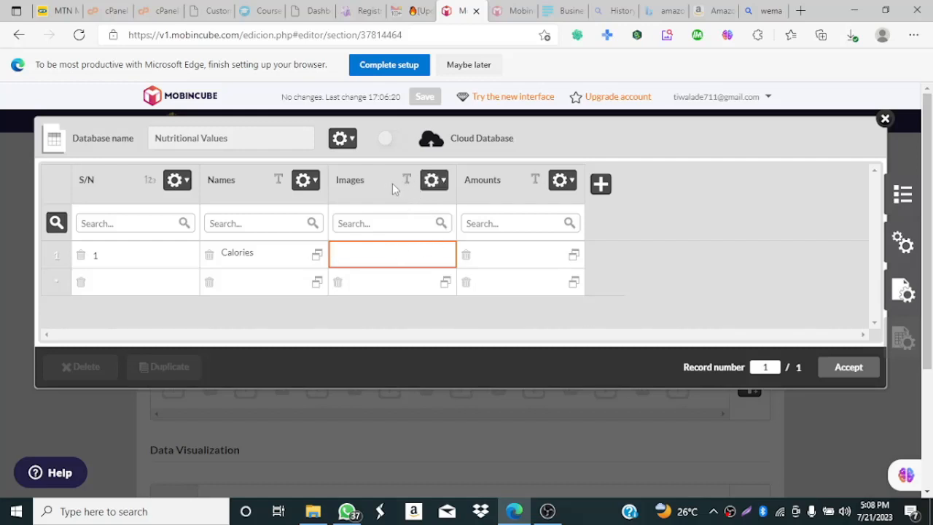
pyautogui.click(446, 188)
pyautogui.moveTo(458, 222)
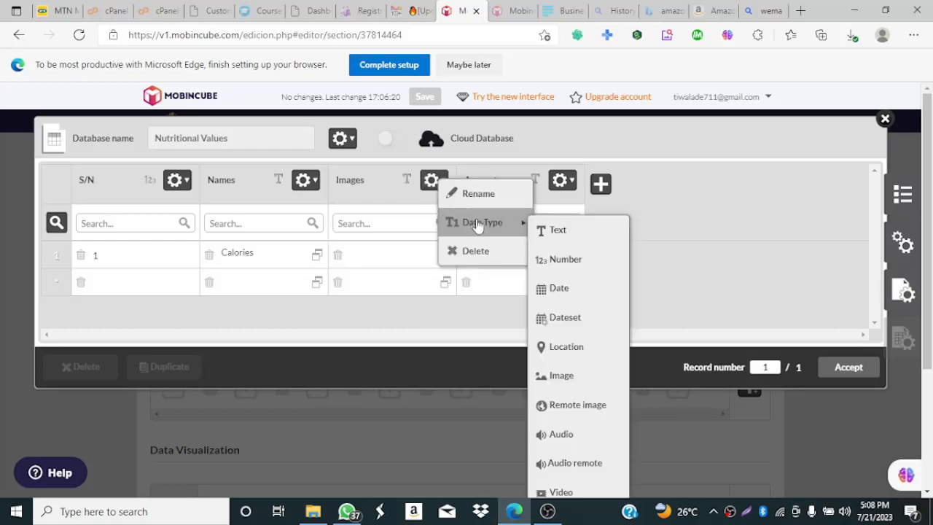
pyautogui.click(572, 373)
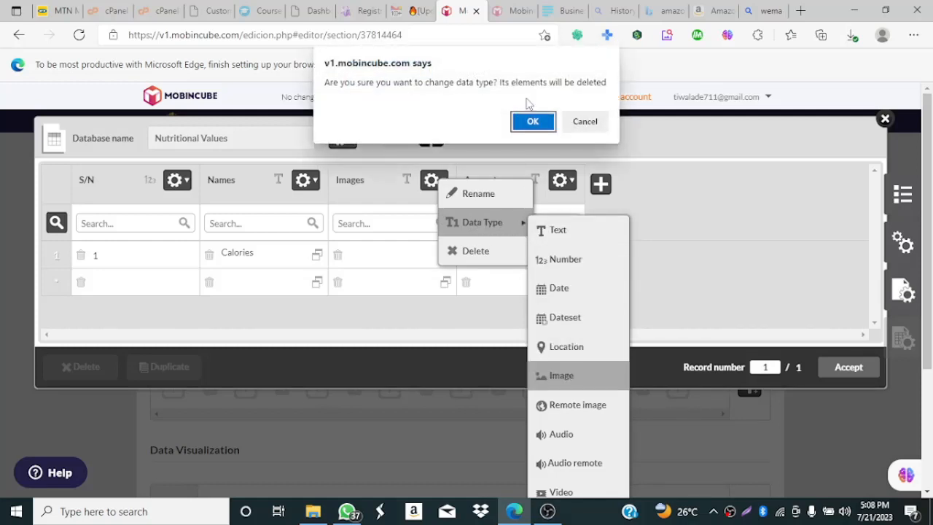
pyautogui.click(535, 122)
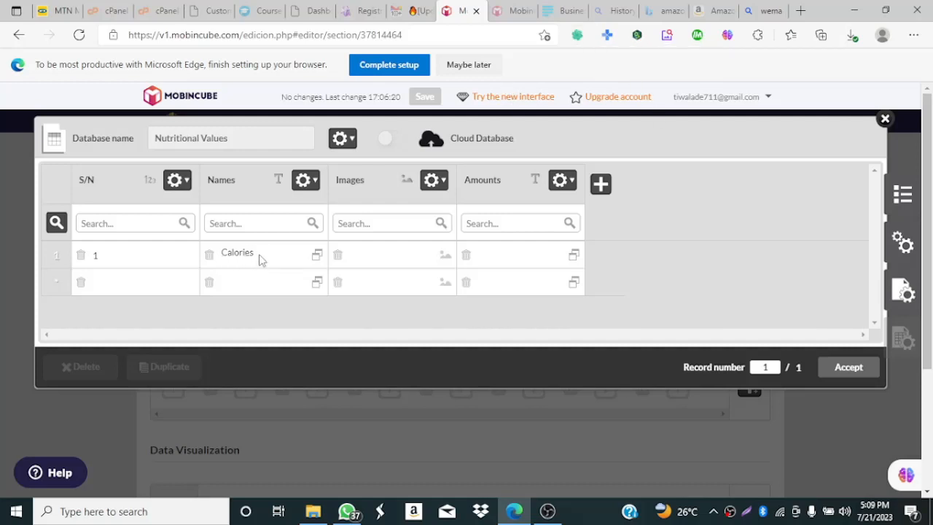
# - Switch to the Bing search page and search the web for "list Nutrition"
pyautogui.click(765, 11)
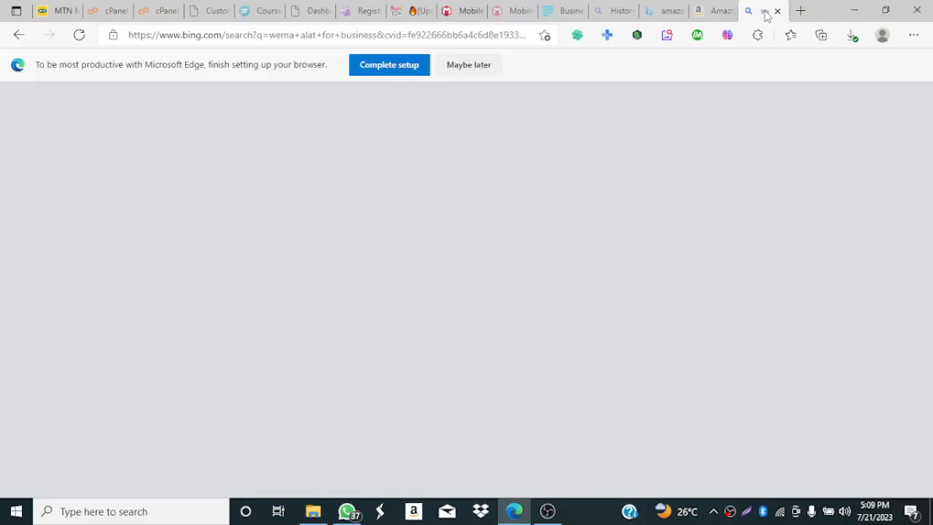
pyautogui.click(255, 35)
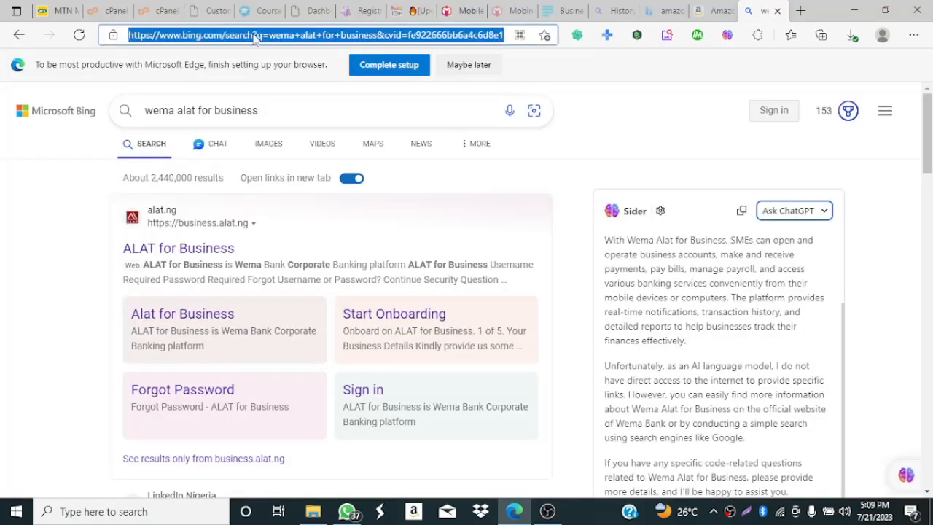
pyautogui.write('Nutr')
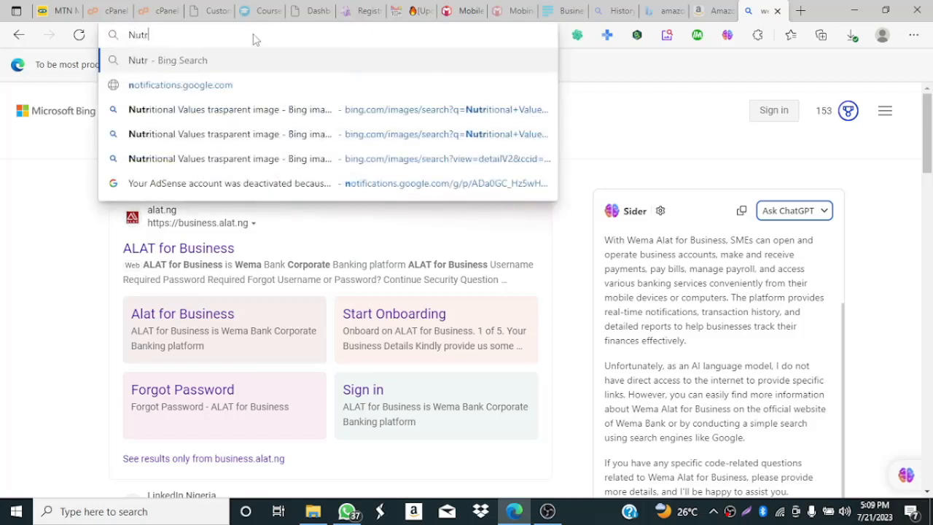
pyautogui.write('ition')
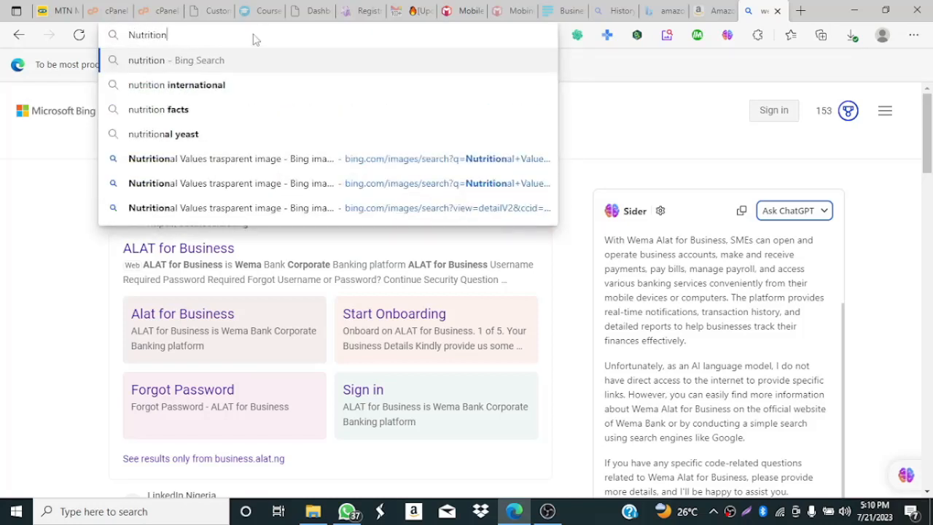
pyautogui.press('Left')
pyautogui.press('Left')
pyautogui.press('Left')
pyautogui.press('Left')
pyautogui.press('Left')
pyautogui.press('Left')
pyautogui.press('Left')
pyautogui.press('Left')
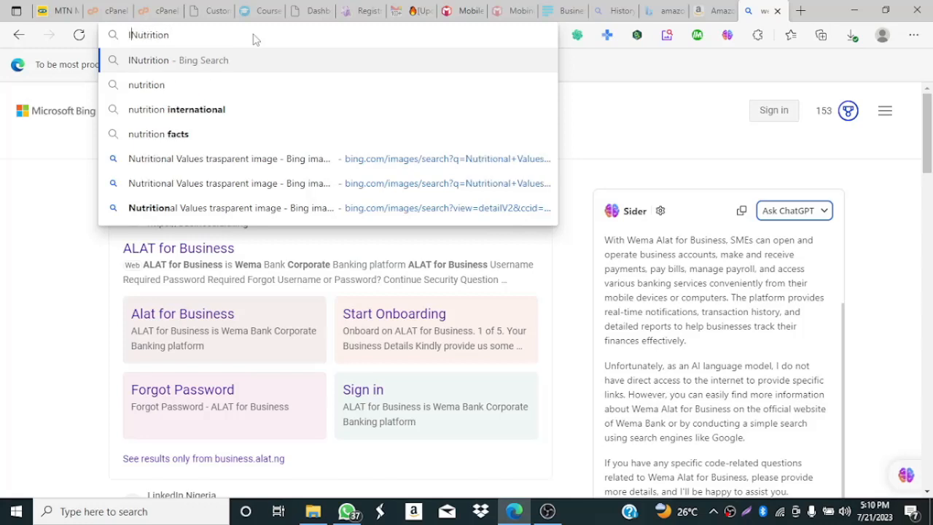
pyautogui.write('list')
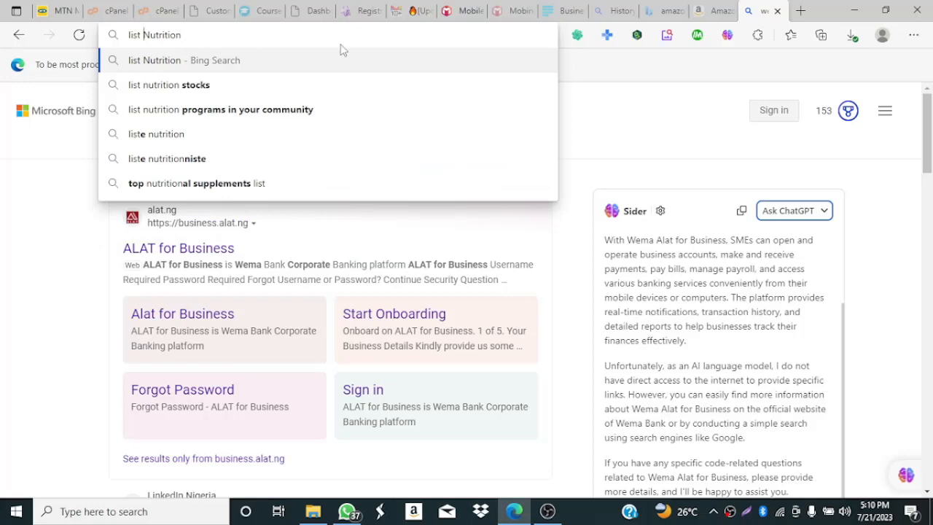
pyautogui.click(220, 63)
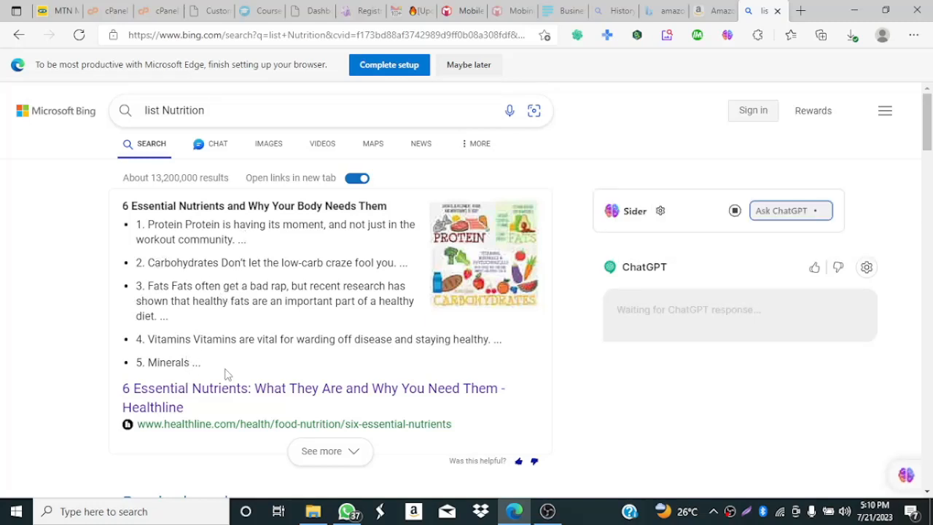
# - Return to the Mobincube database editor and add a second record with S/N 2 and the name "Protain"
pyautogui.click(456, 11)
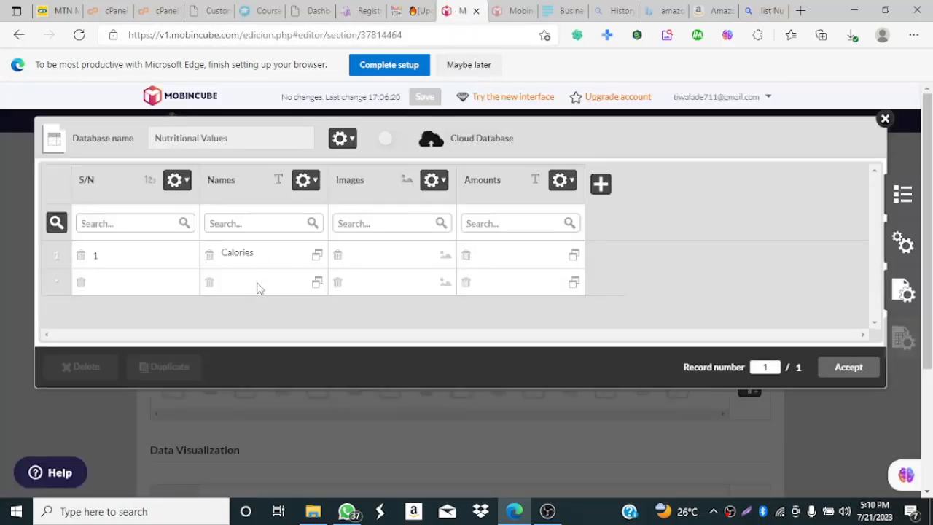
pyautogui.click(259, 283)
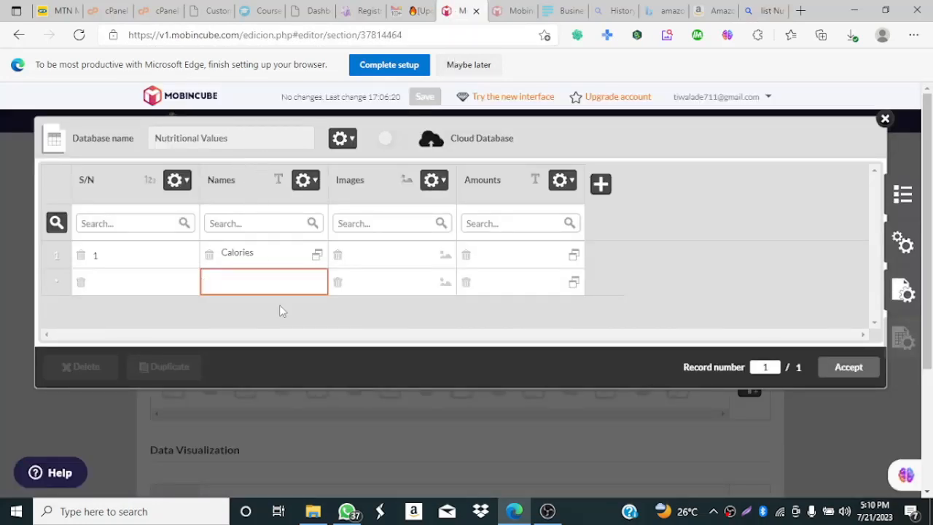
pyautogui.write('Pro')
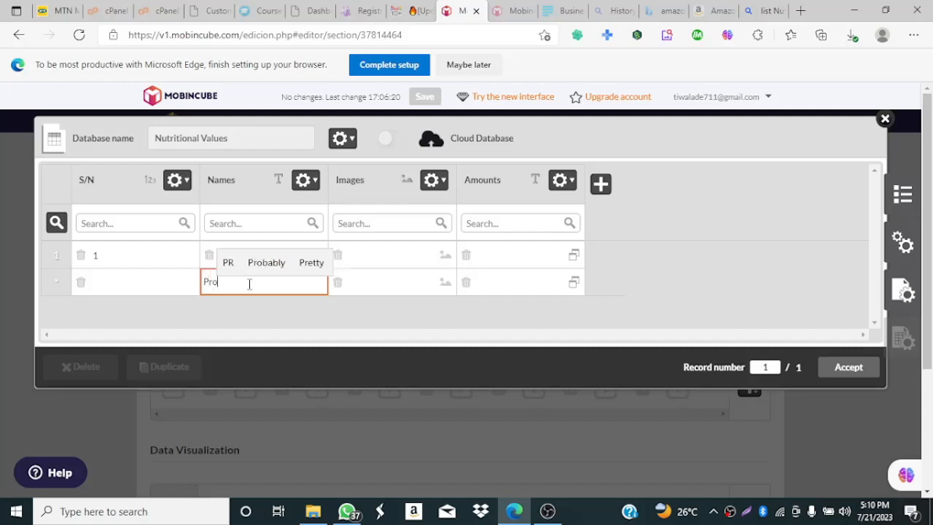
pyautogui.write('tain')
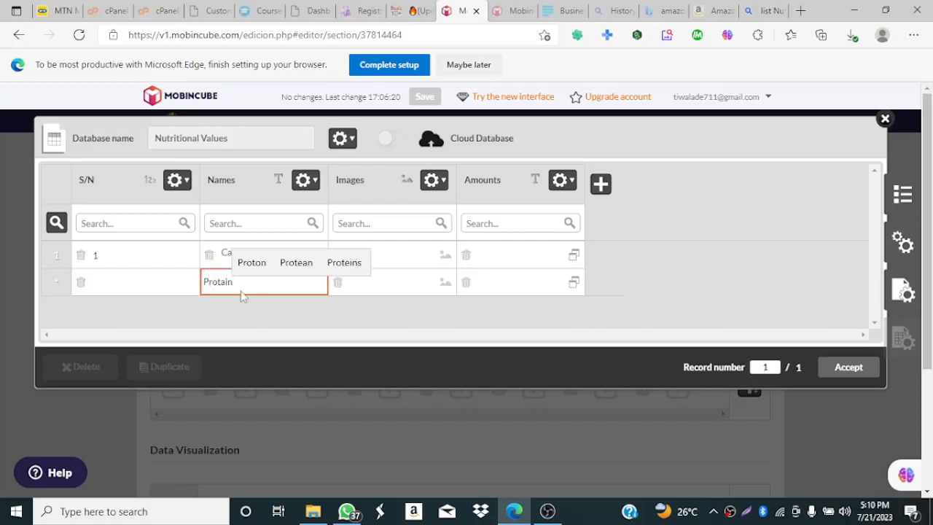
pyautogui.click(141, 290)
pyautogui.write('2')
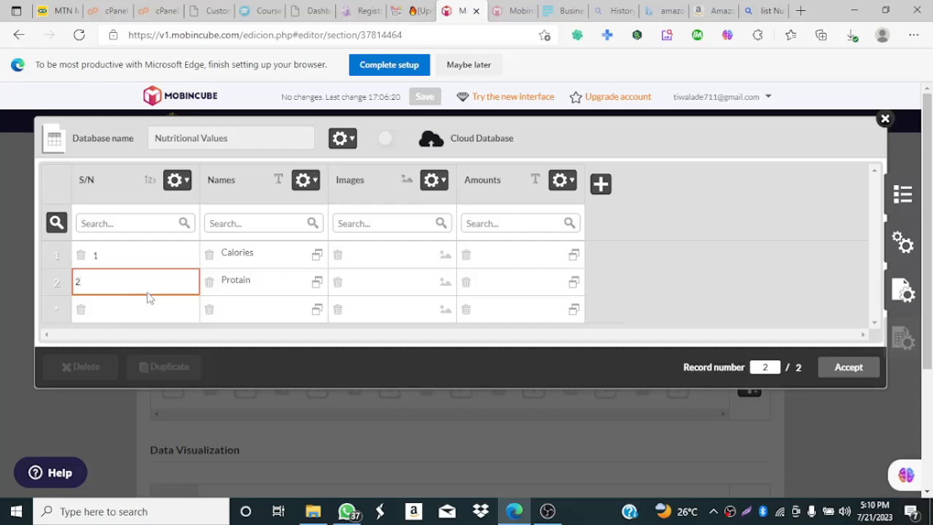
# - Add a third record to the Nutritional Values database with S/N 3 and the name "Fat & Oil"
pyautogui.click(143, 318)
pyautogui.write('3')
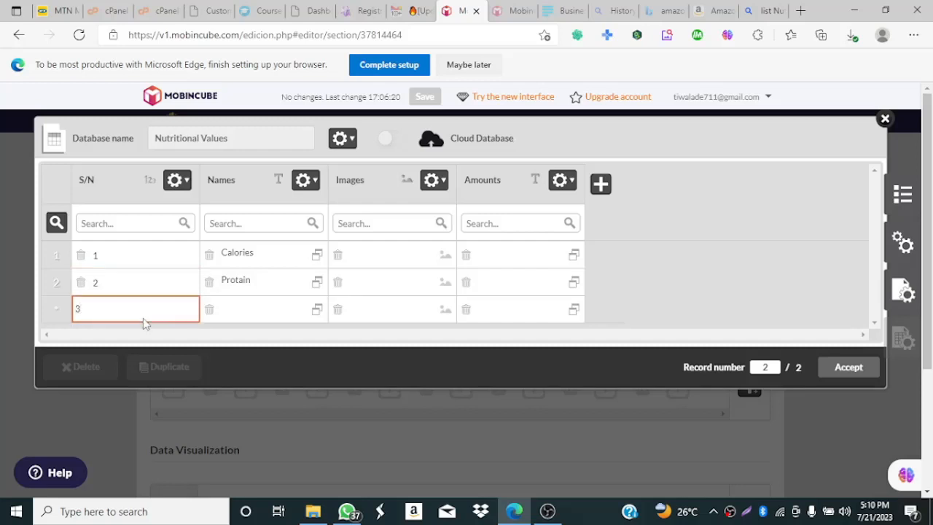
pyautogui.click(255, 310)
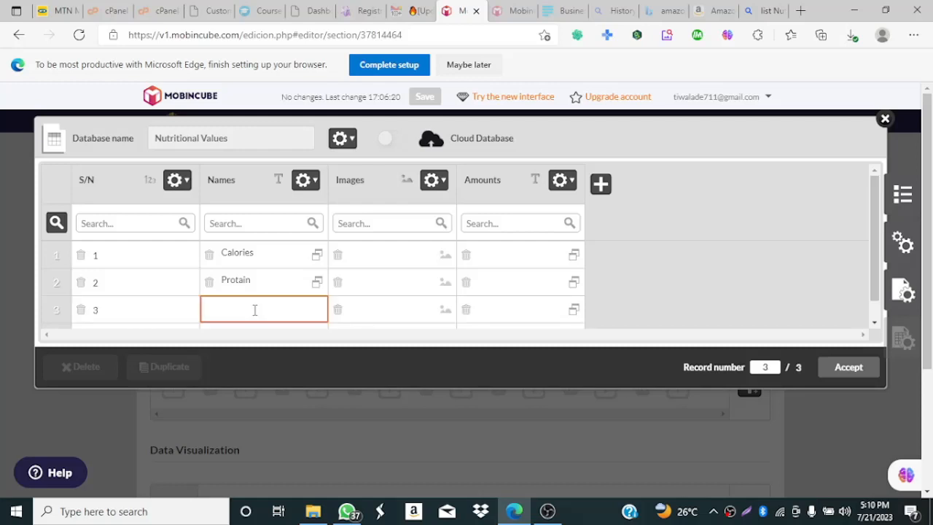
pyautogui.write('Fat ')
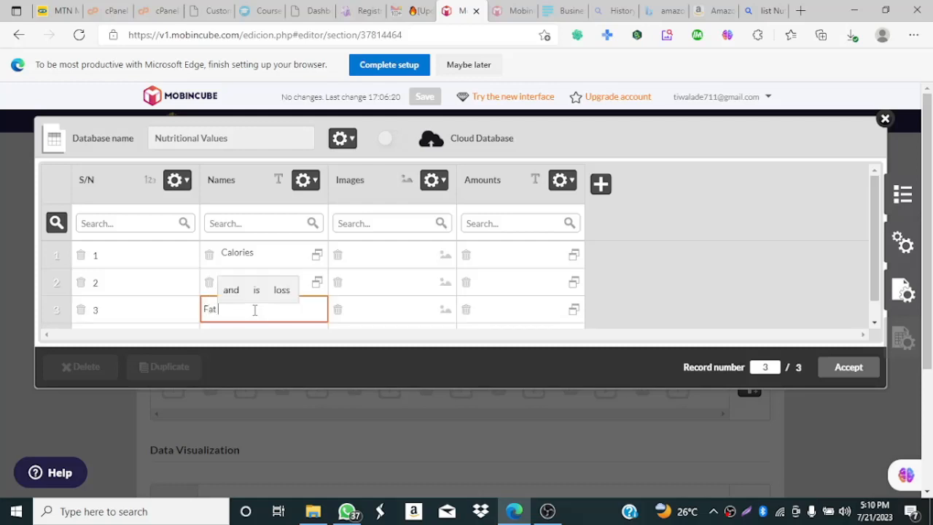
pyautogui.write('& Oil')
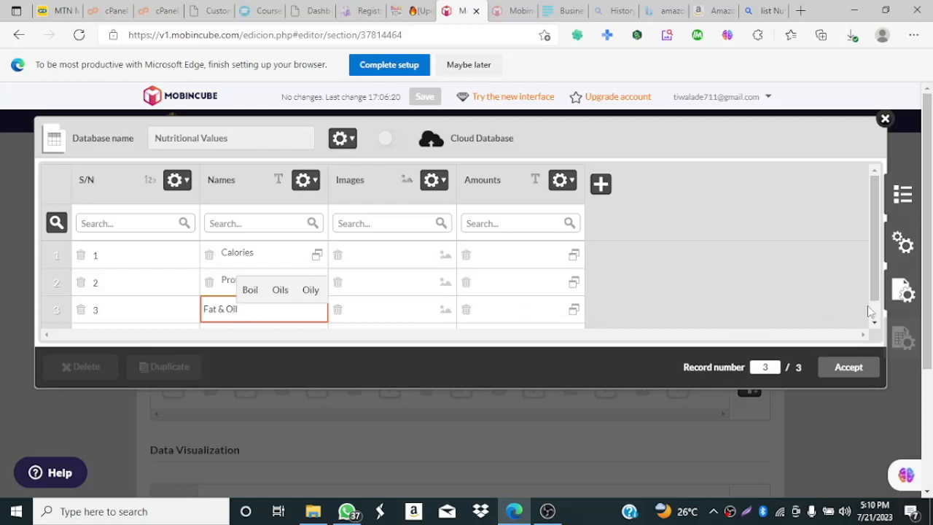
# - Add a fourth record to the database with S/N 4 and the name "Carbohydrates"
pyautogui.moveTo(876, 289); pyautogui.dragTo(881, 335)
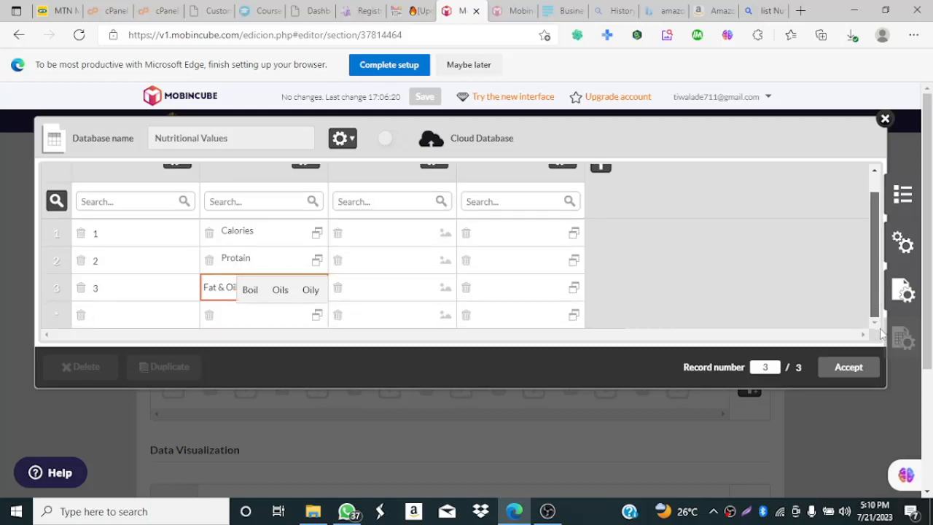
pyautogui.click(130, 317)
pyautogui.write('4')
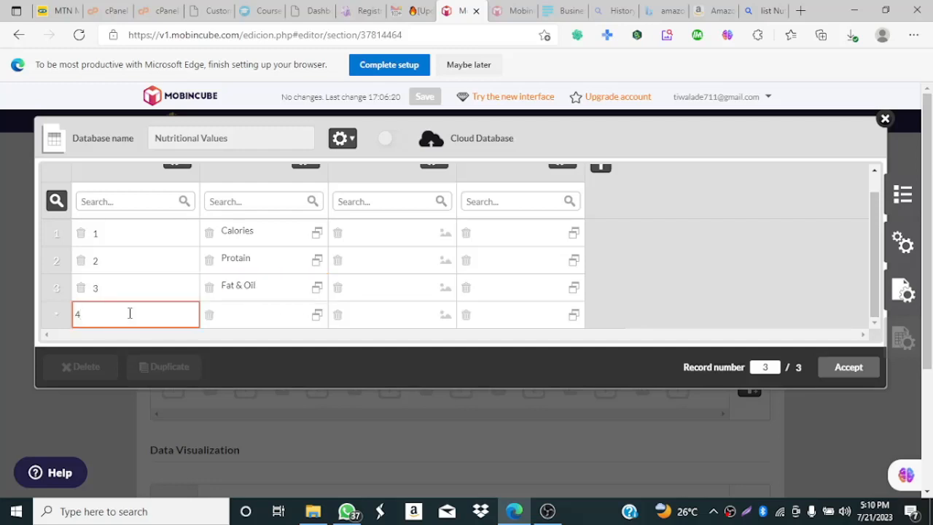
pyautogui.click(270, 315)
pyautogui.write('Ca')
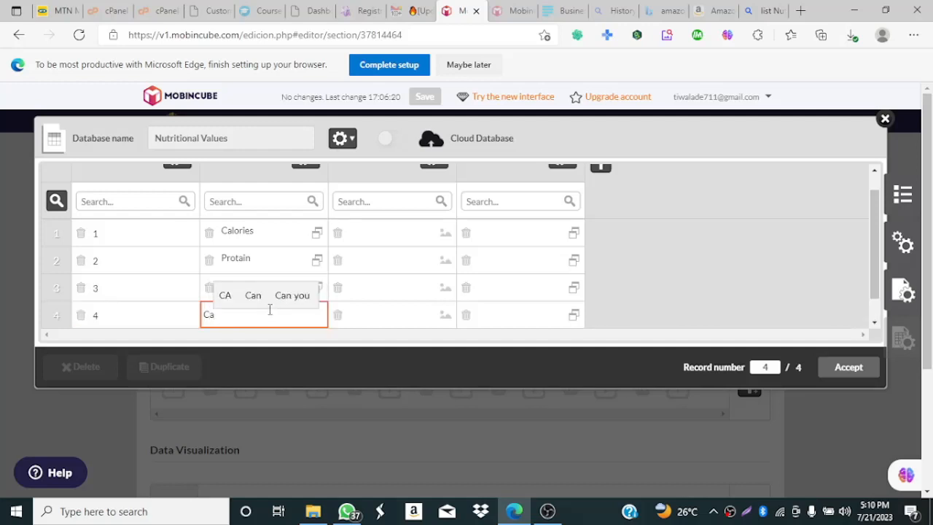
pyautogui.write('b')
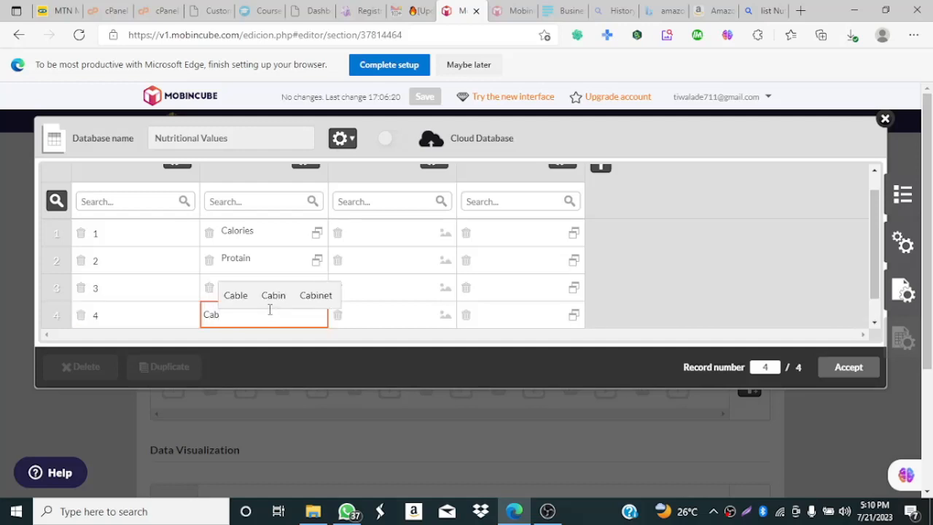
pyautogui.write('ohy')
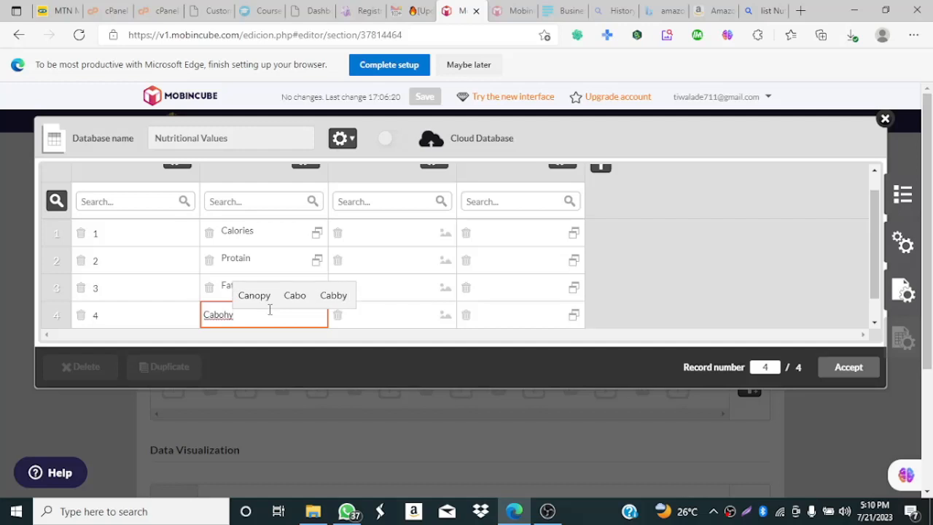
pyautogui.write('drate')
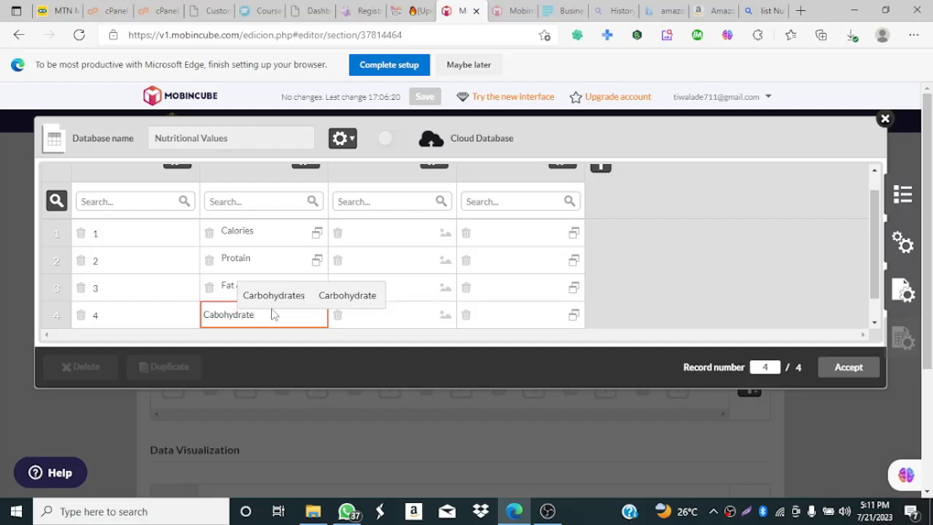
pyautogui.click(273, 295)
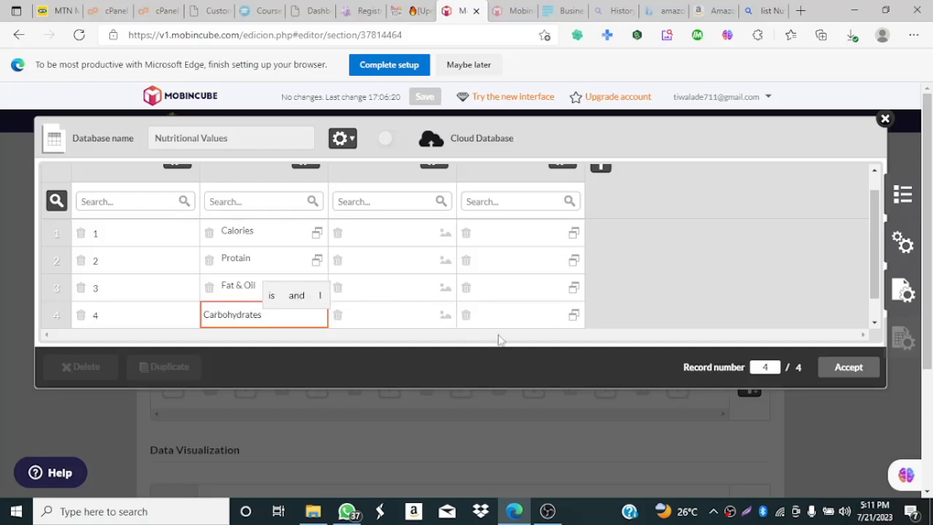
# - Add a fifth record to the database with S/N 5 and the name "Vitamin"
pyautogui.moveTo(876, 249); pyautogui.dragTo(875, 291)
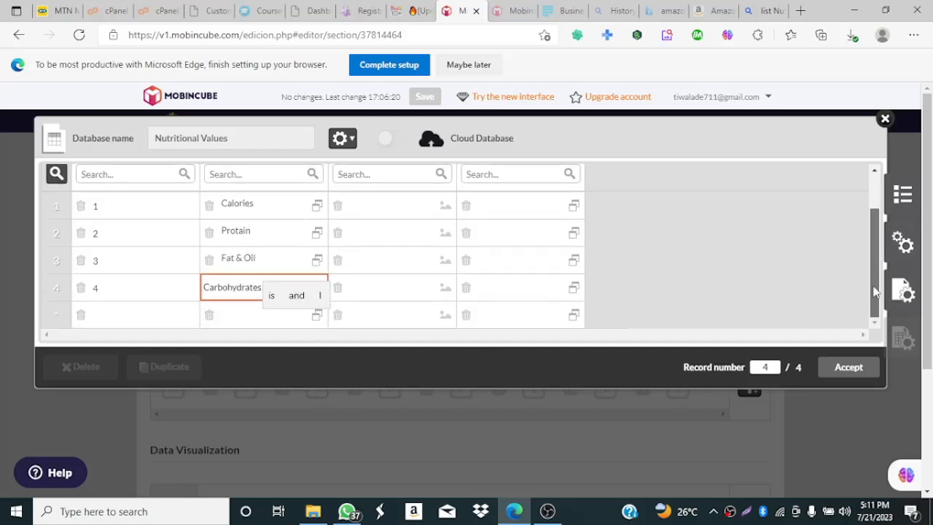
pyautogui.click(129, 323)
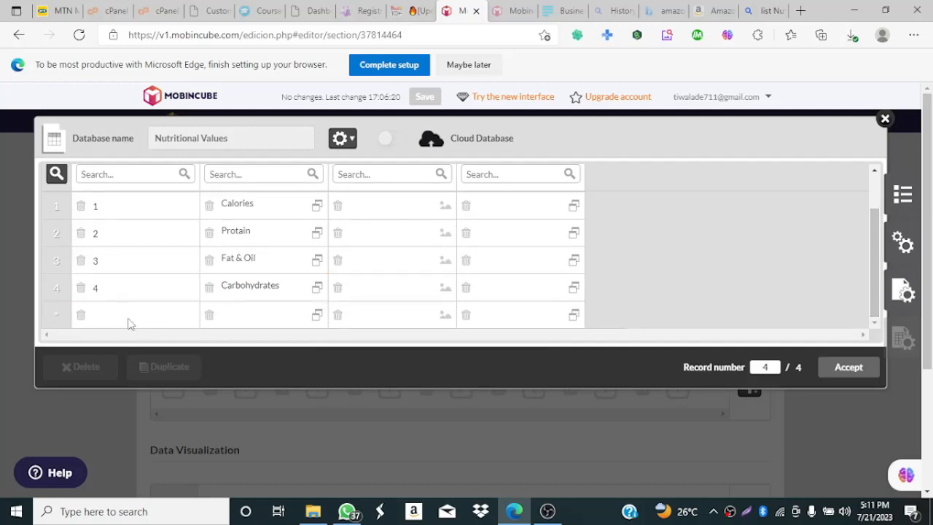
pyautogui.write('5')
pyautogui.click(267, 314)
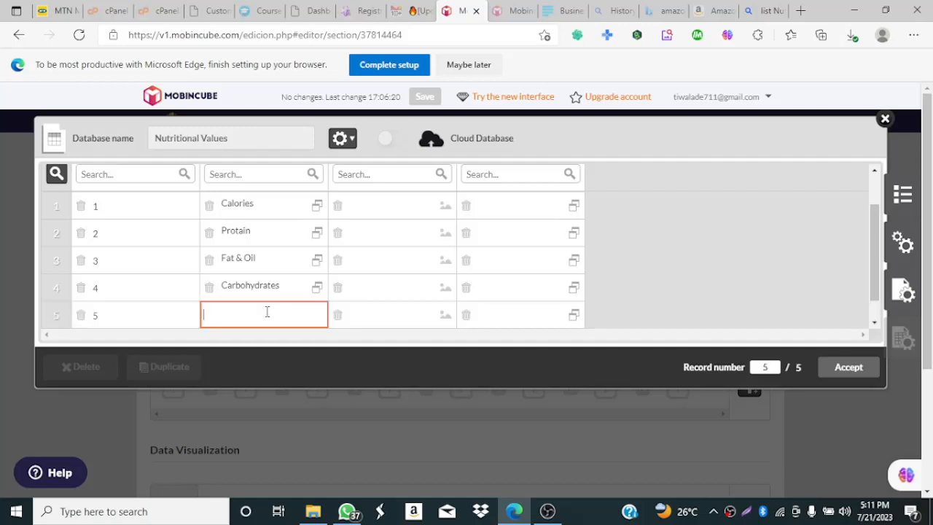
pyautogui.write('Vita')
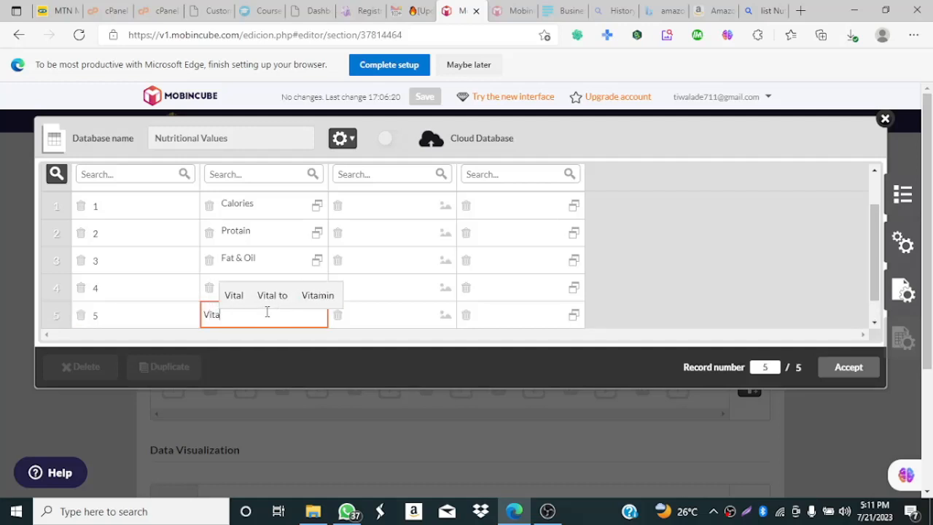
pyautogui.click(314, 296)
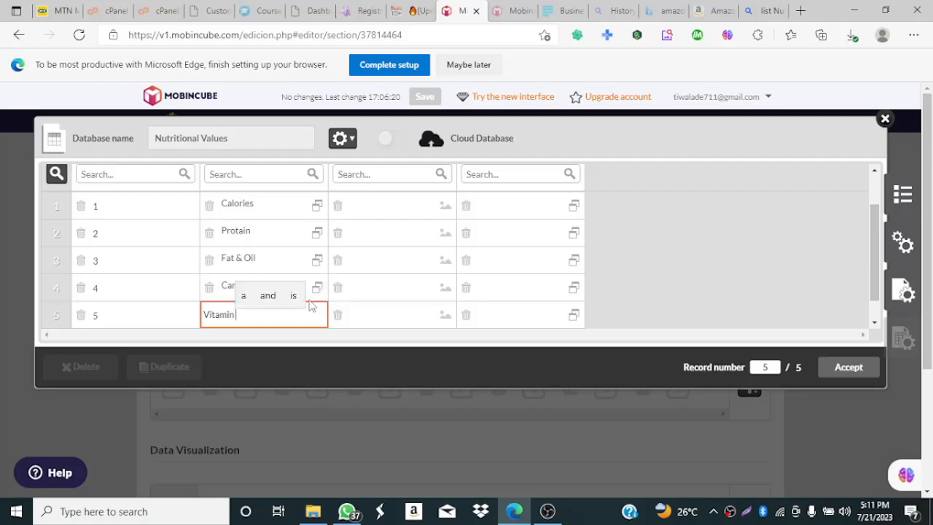
pyautogui.click(642, 281)
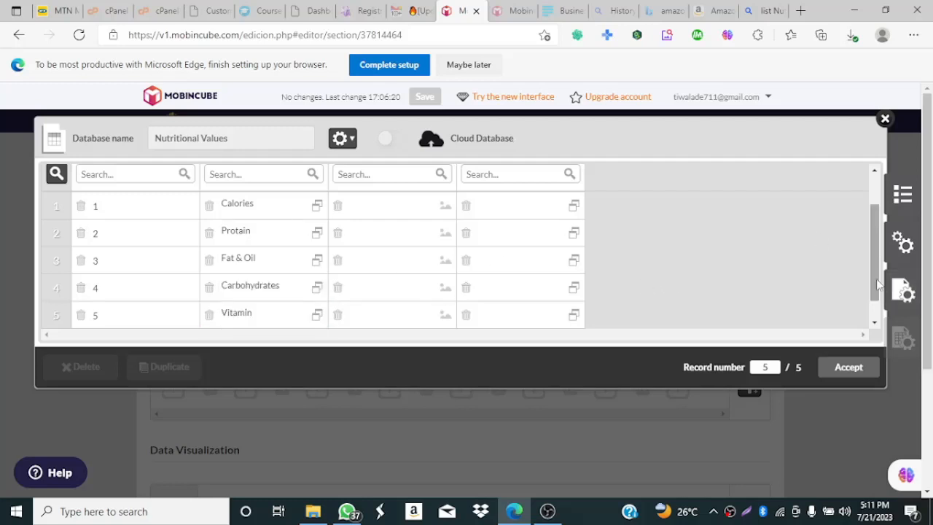
pyautogui.moveTo(875, 282); pyautogui.dragTo(863, 236)
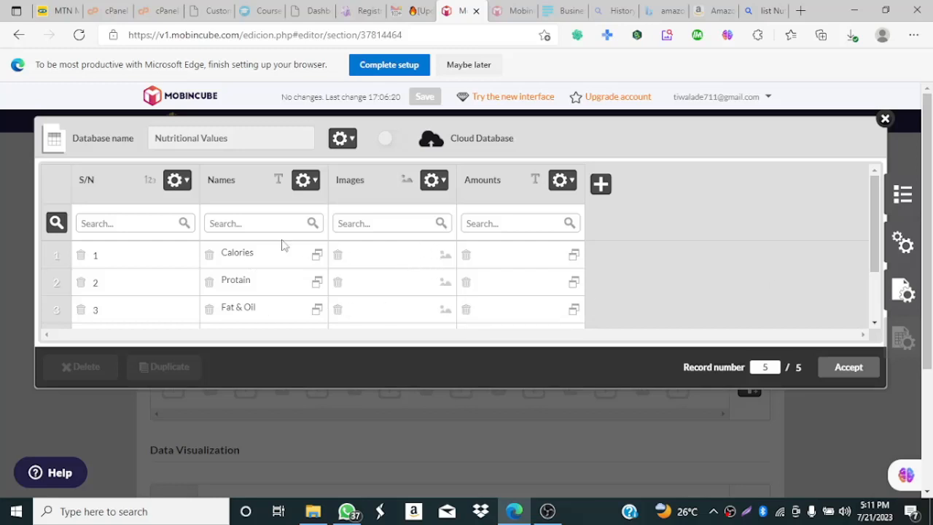
# - Switch to the Bing search page, search for "Calories image transparent backgroud" and show the image results
pyautogui.click(774, 14)
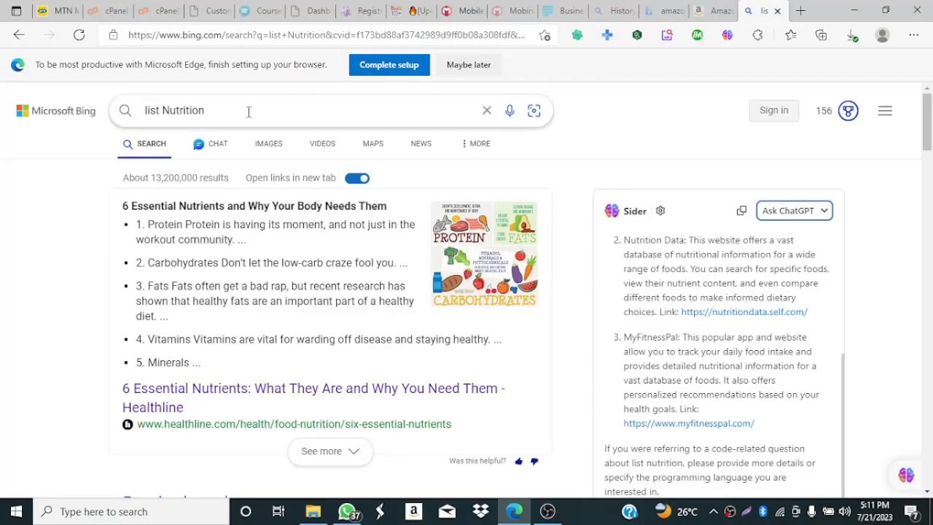
pyautogui.moveTo(249, 112); pyautogui.dragTo(125, 110)
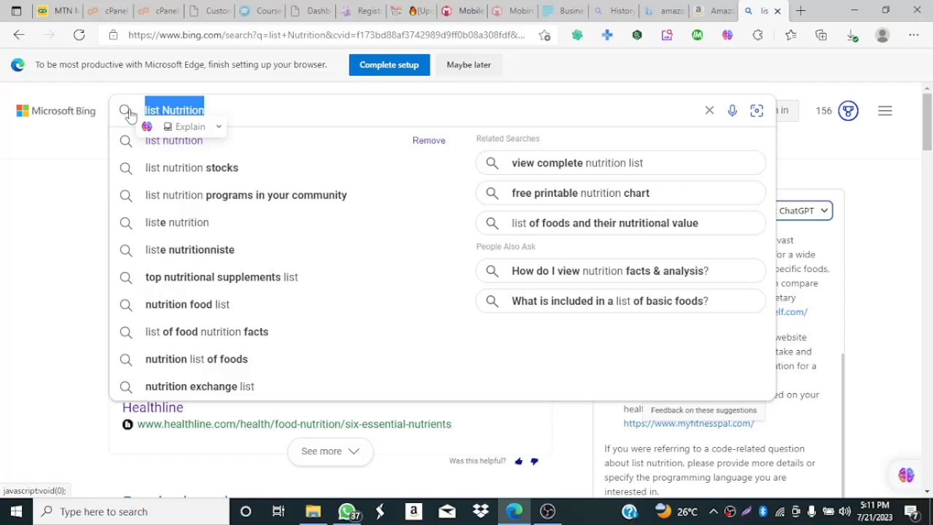
pyautogui.write('Calories')
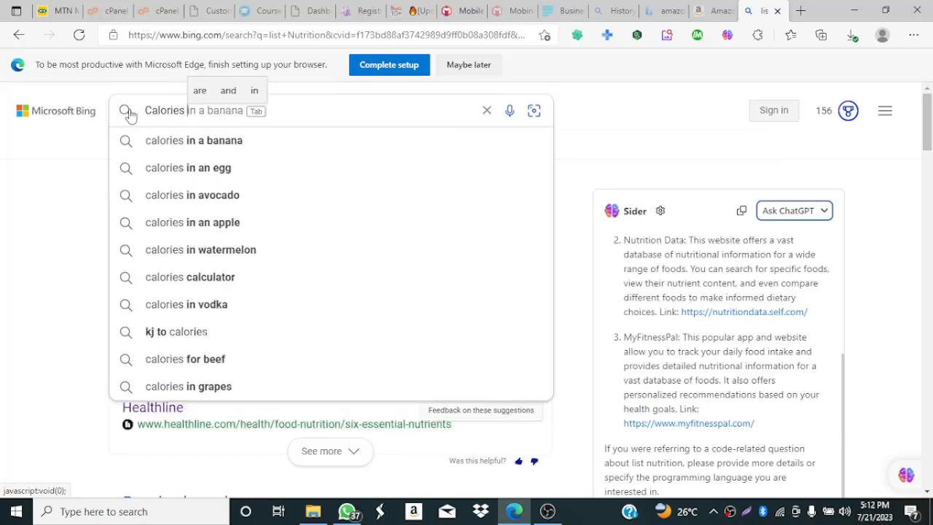
pyautogui.write(' imah')
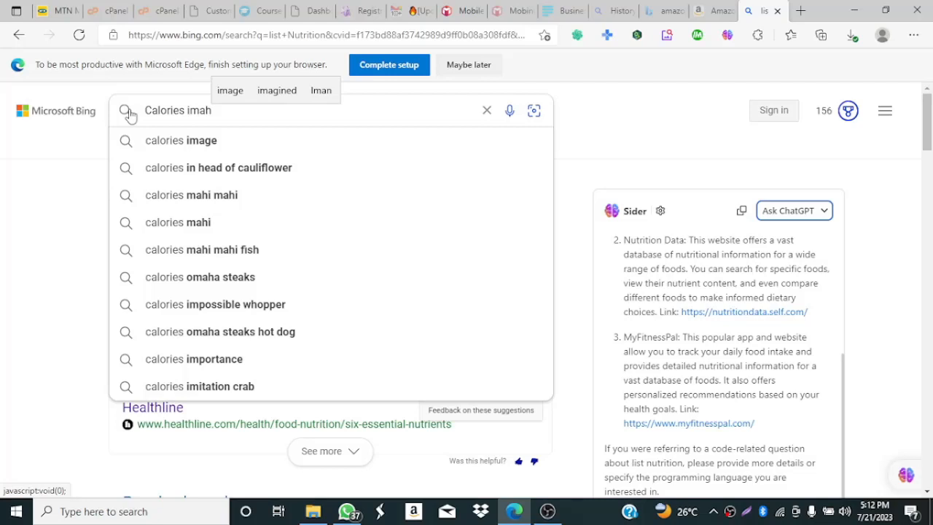
pyautogui.press('BackSpace')
pyautogui.write('ge')
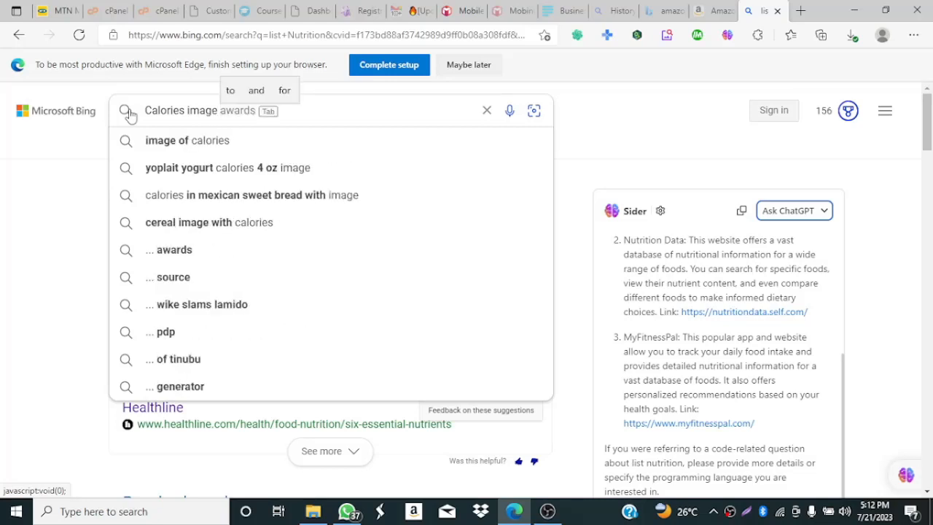
pyautogui.write('tra')
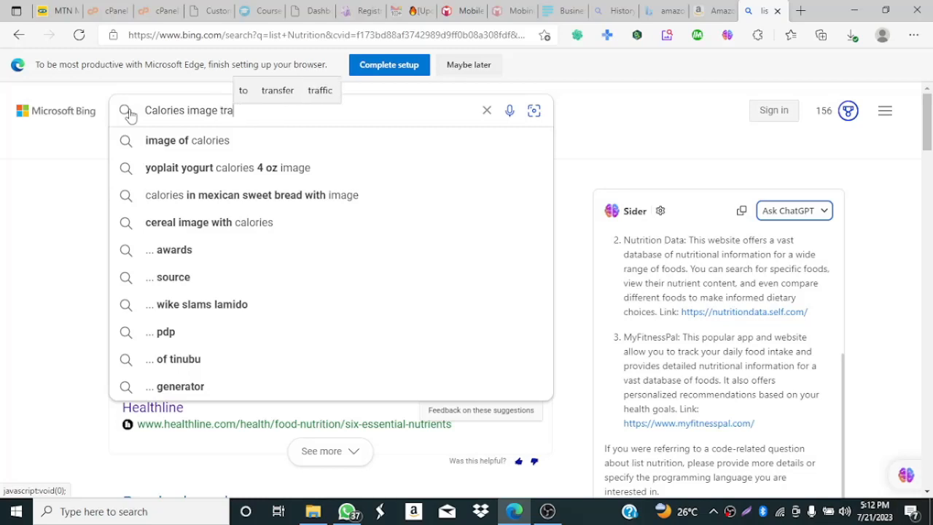
pyautogui.write('nspa')
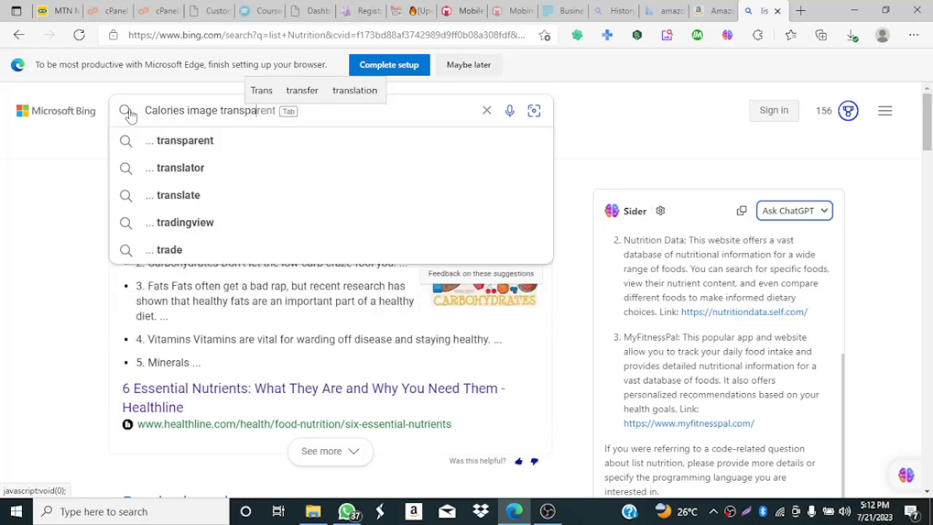
pyautogui.write('rent ba')
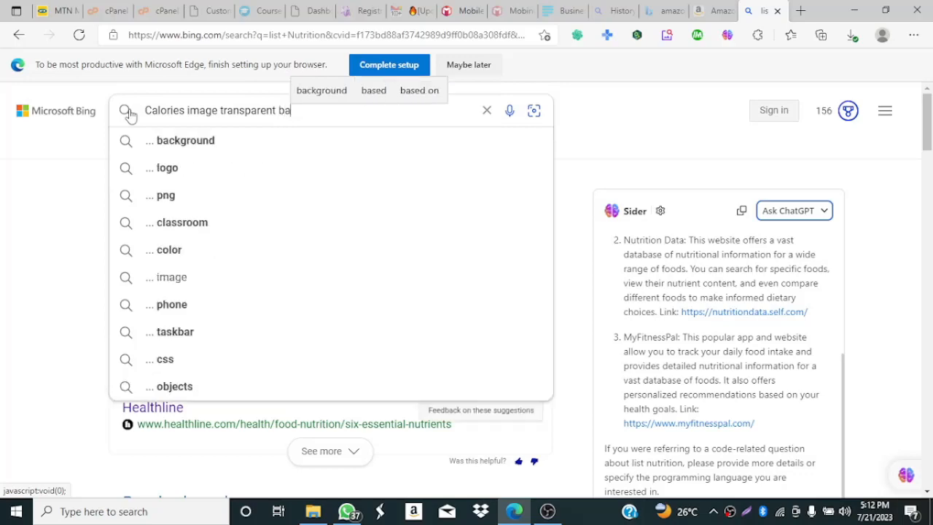
pyautogui.write('ckgroud')
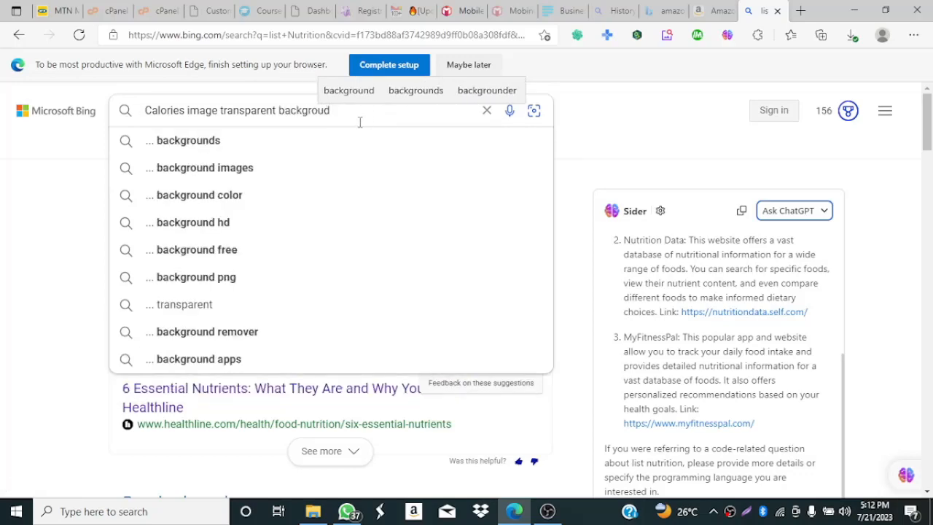
pyautogui.press('Return')
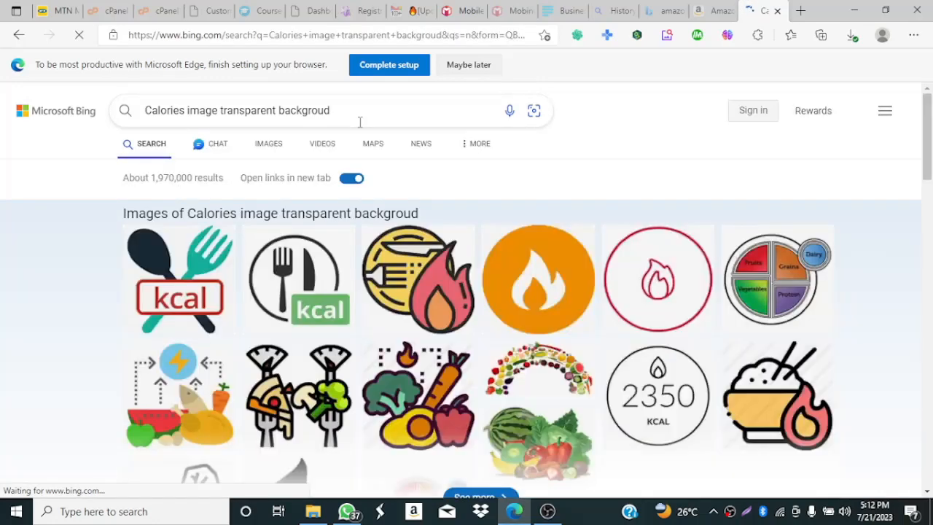
pyautogui.click(264, 148)
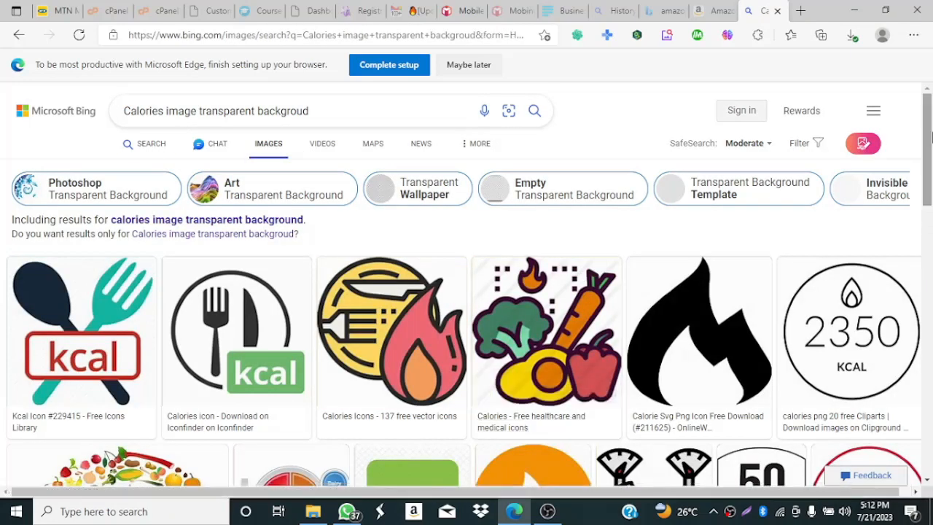
# - Open the flaticon.com calories icon with the yellow plate and red flame, and save it as a JPEG image in Downloads
pyautogui.moveTo(930, 145); pyautogui.dragTo(923, 220)
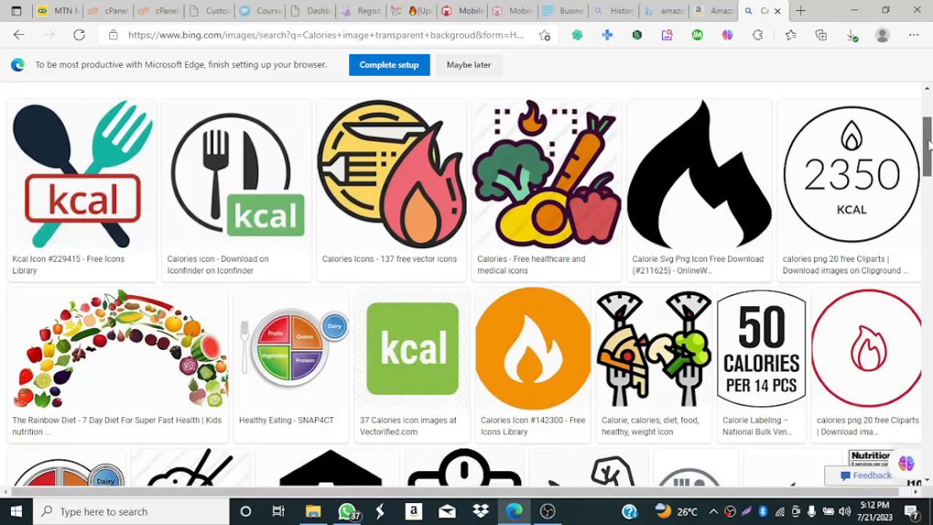
pyautogui.moveTo(928, 145); pyautogui.dragTo(930, 188)
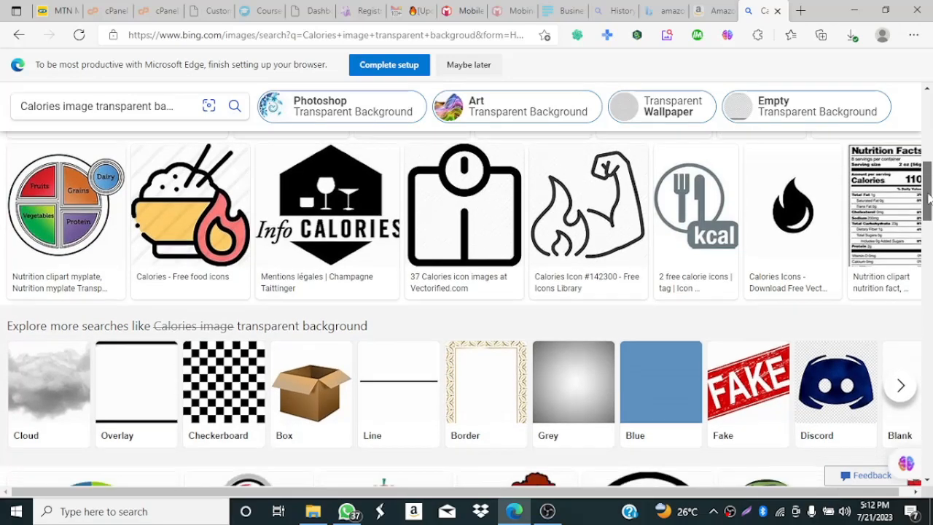
pyautogui.moveTo(928, 197); pyautogui.dragTo(904, 172)
pyautogui.scroll(-1, 904, 171)
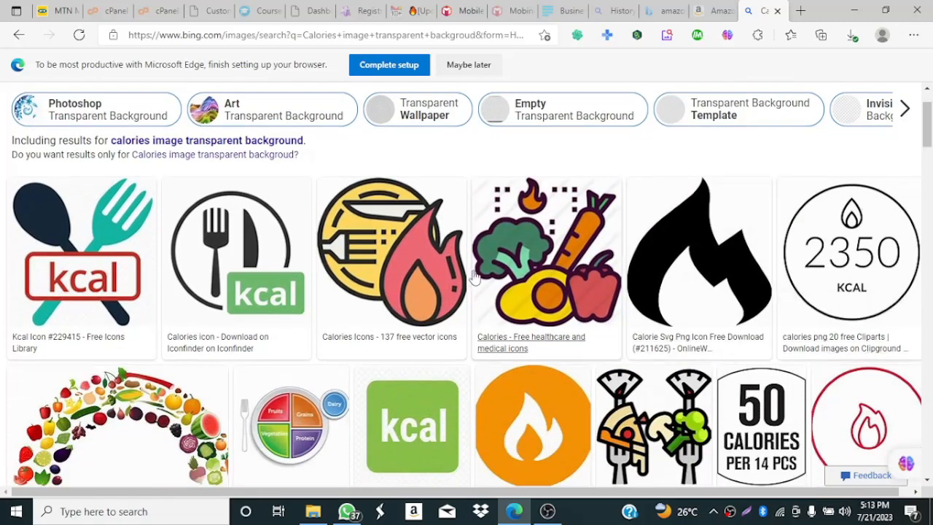
pyautogui.click(398, 260)
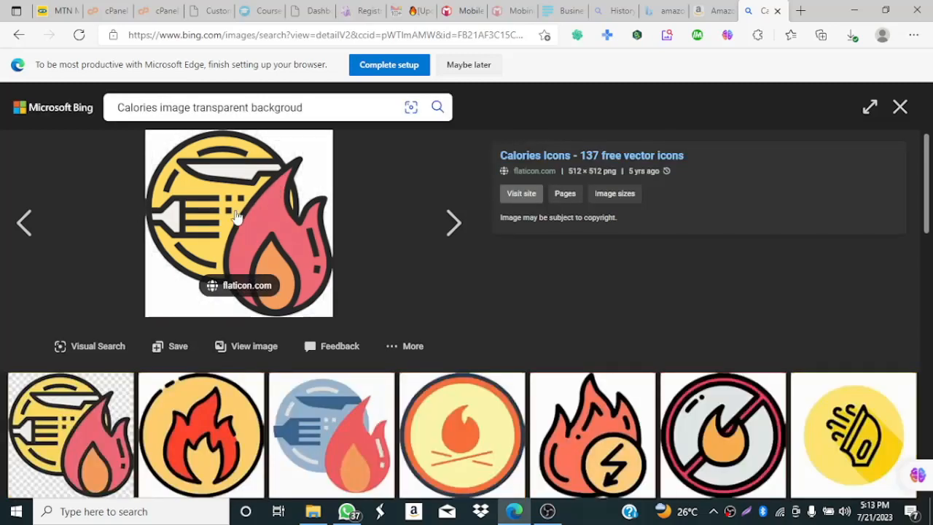
pyautogui.rightClick(234, 211)
pyautogui.click(291, 246)
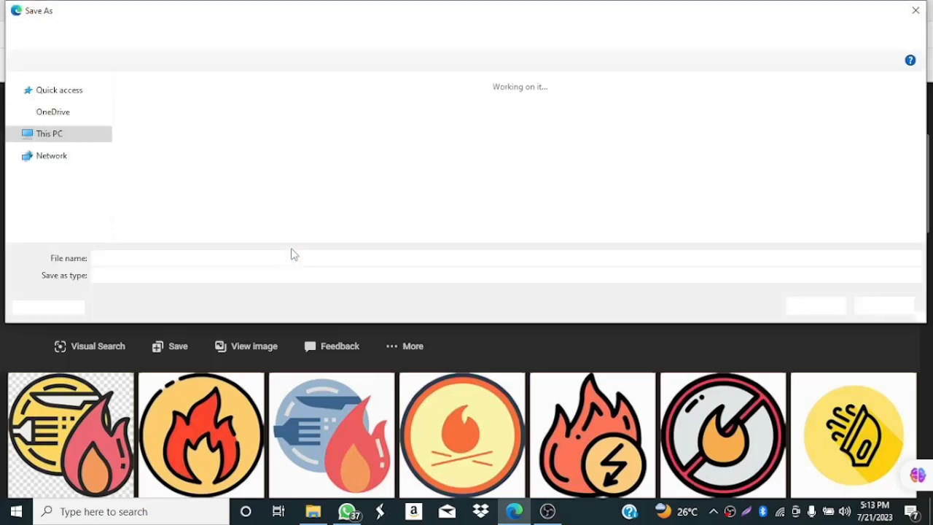
pyautogui.click(813, 306)
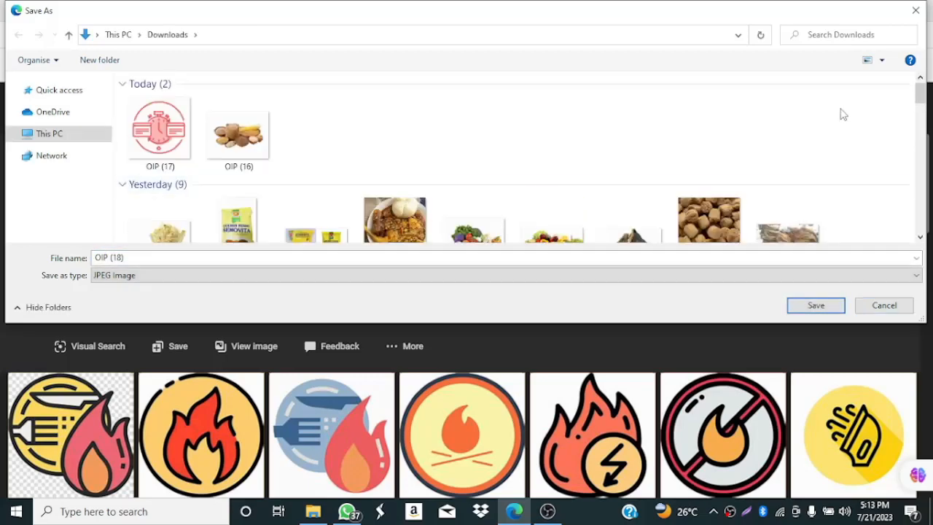
# - Finish saving the calories icon in Downloads and search Bing images for "Vitamin image transparent backgroud"
pyautogui.click(816, 306)
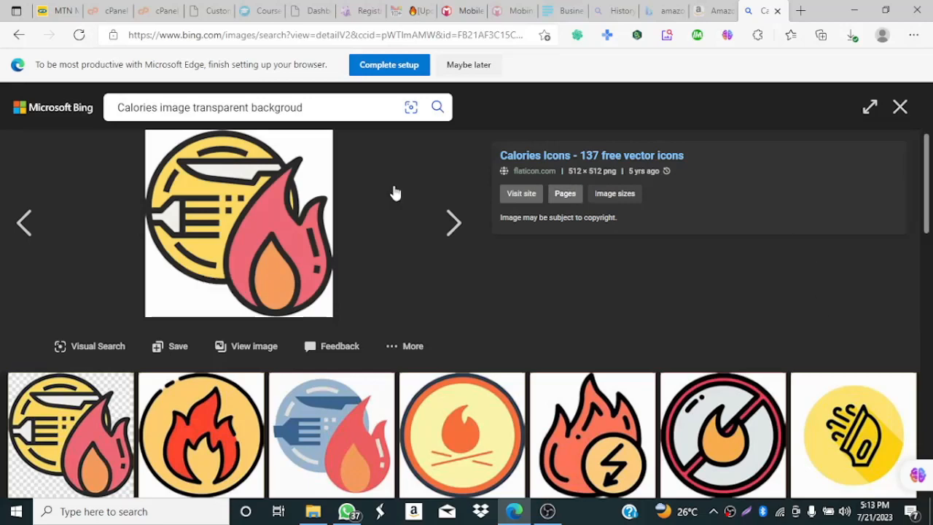
pyautogui.click(155, 107)
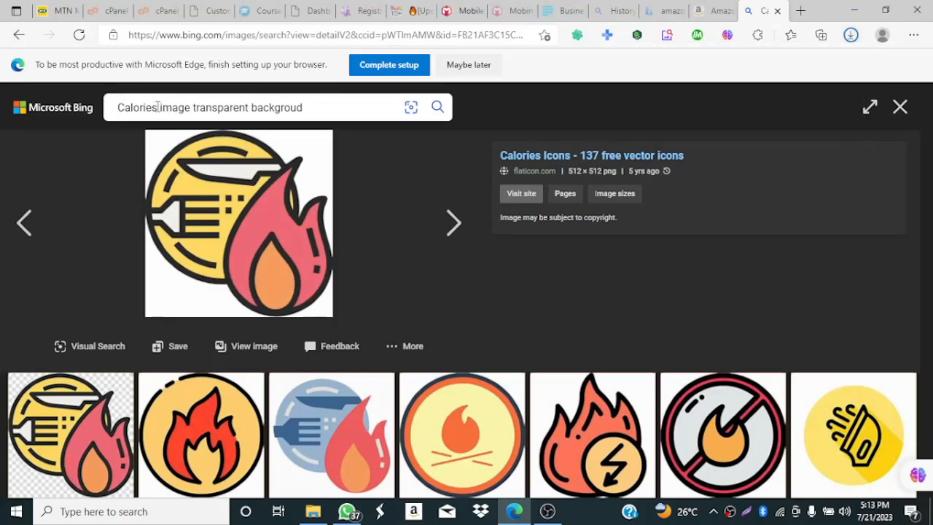
pyautogui.doubleClick(157, 107)
pyautogui.write('Vita')
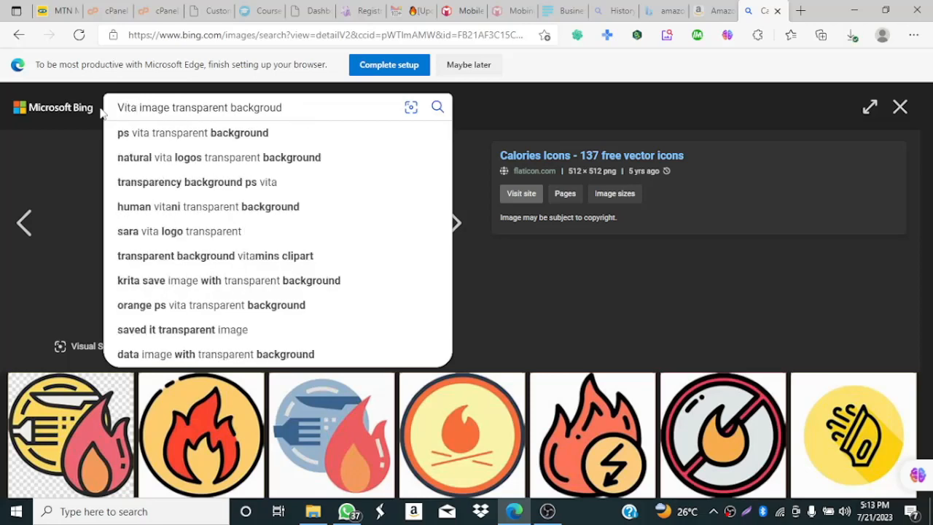
pyautogui.write('min')
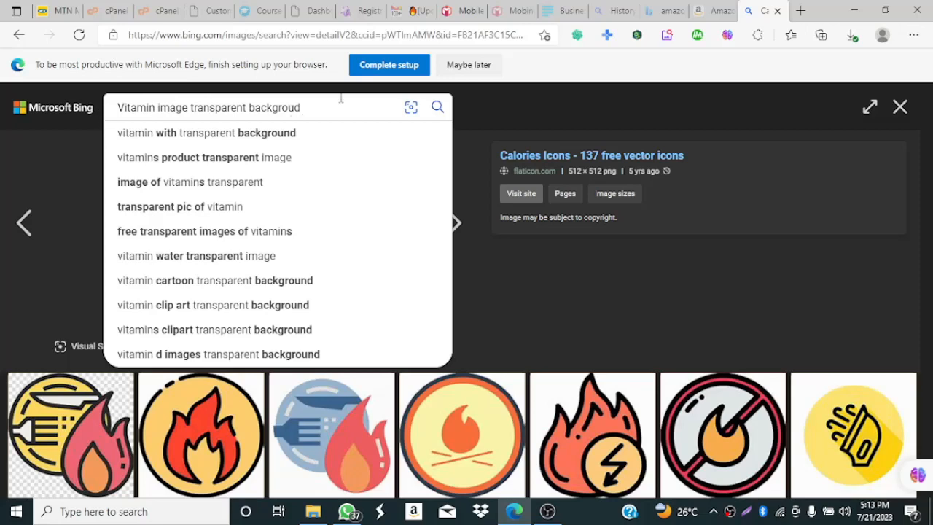
pyautogui.click(440, 107)
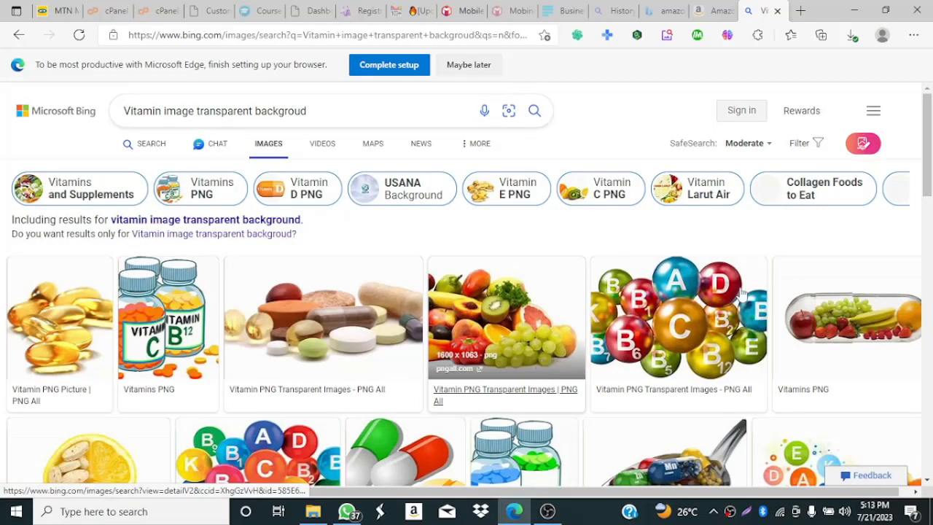
# - Open the pngall.com image of yellow vitamin capsules and save it as a PNG image in Downloads
pyautogui.moveTo(928, 174); pyautogui.dragTo(928, 257)
pyautogui.click(589, 318)
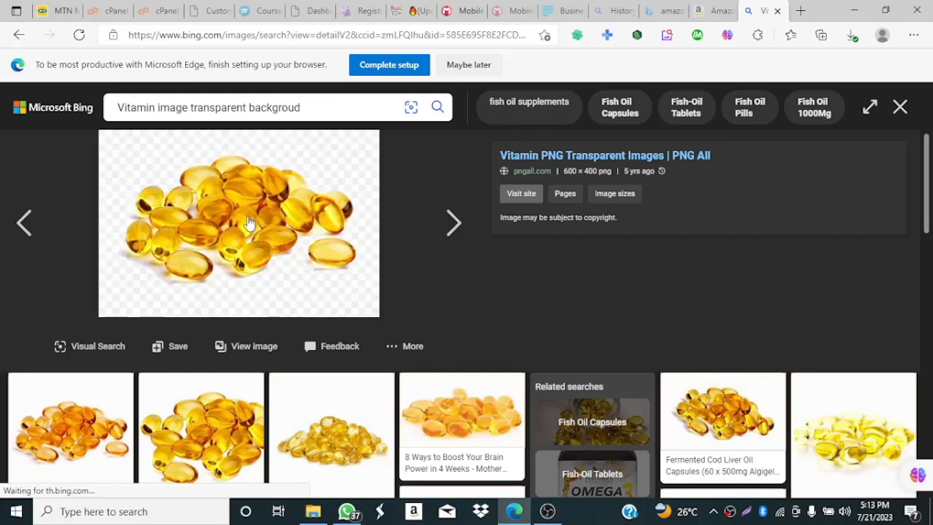
pyautogui.rightClick(248, 218)
pyautogui.click(301, 253)
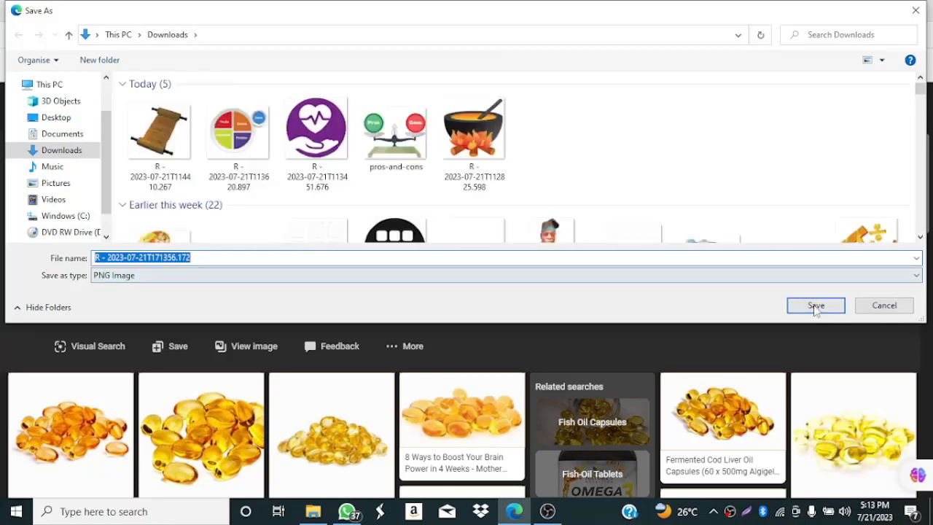
pyautogui.click(816, 305)
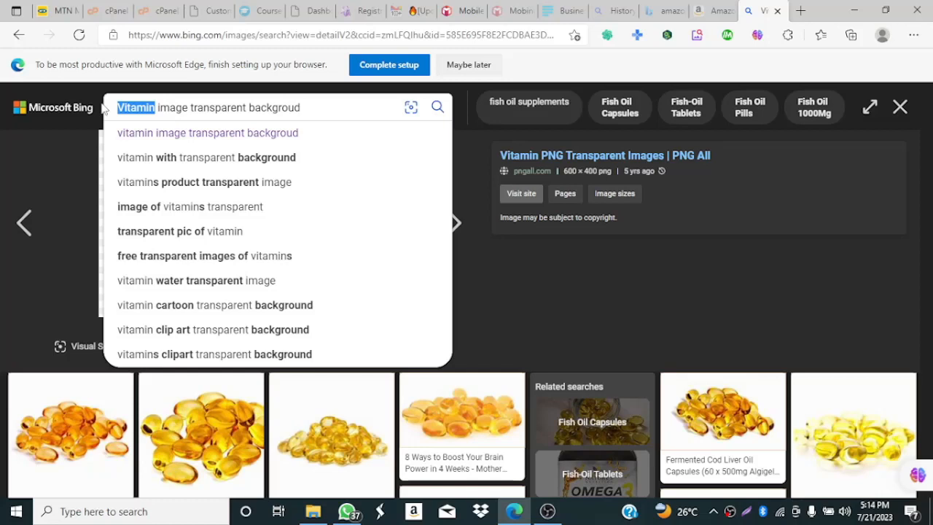
# - Search Bing images for "Fat & Oil image transparent backgroud"
pyautogui.write('Fat')
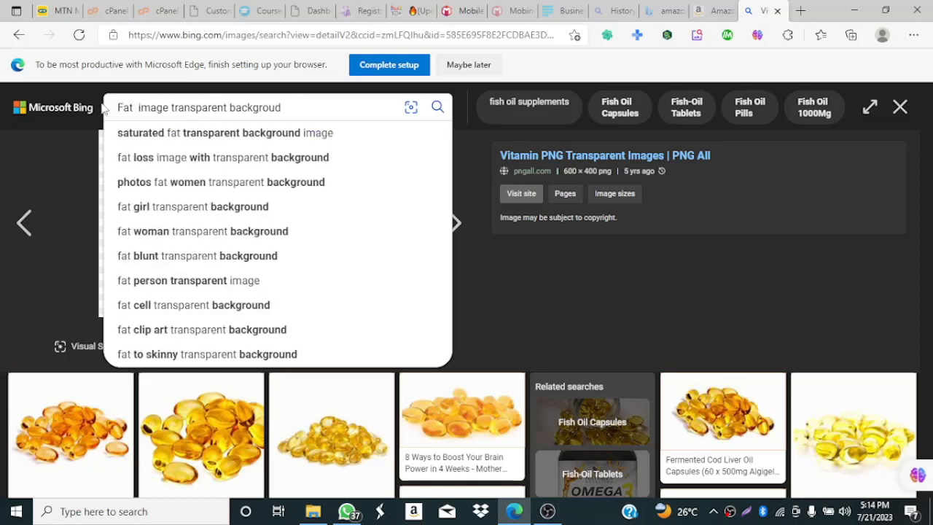
pyautogui.write(' & Oil')
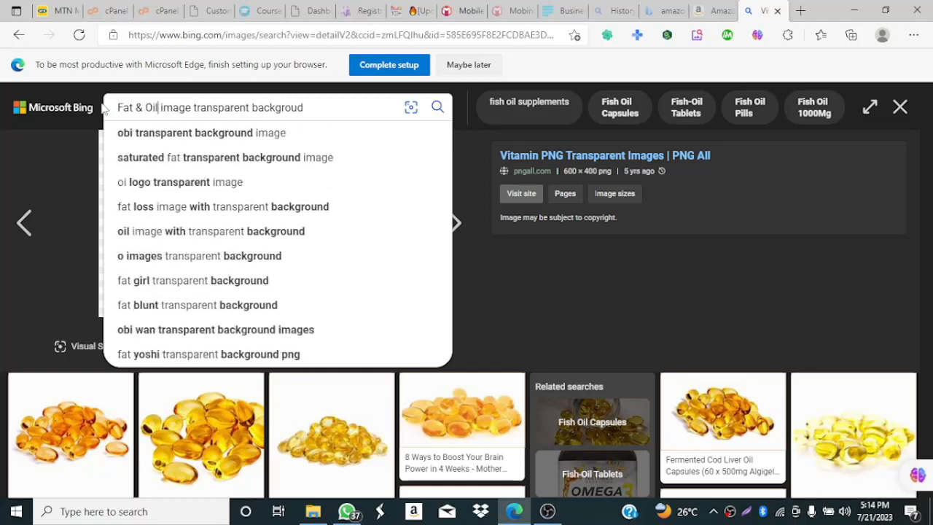
pyautogui.click(437, 114)
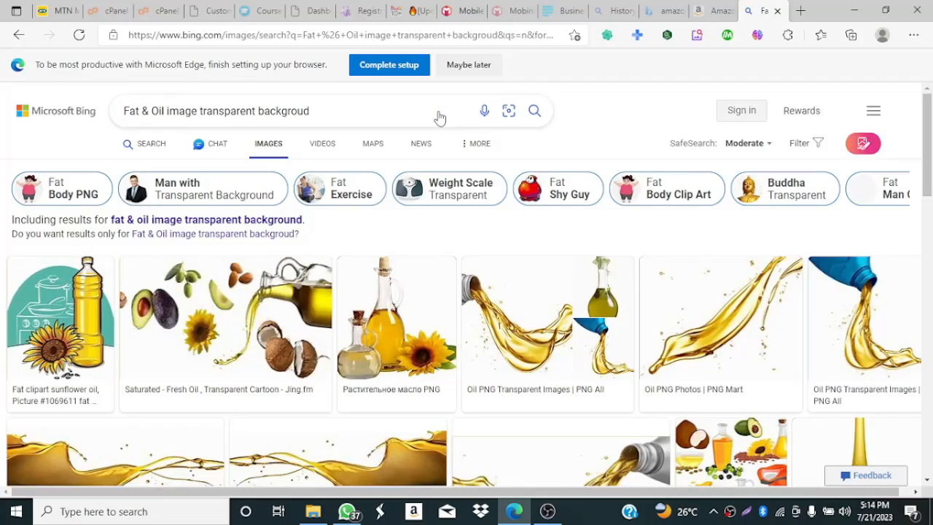
# - Open the image of two oil bottles with a sunflower and save it as a PNG image in Downloads
pyautogui.click(397, 328)
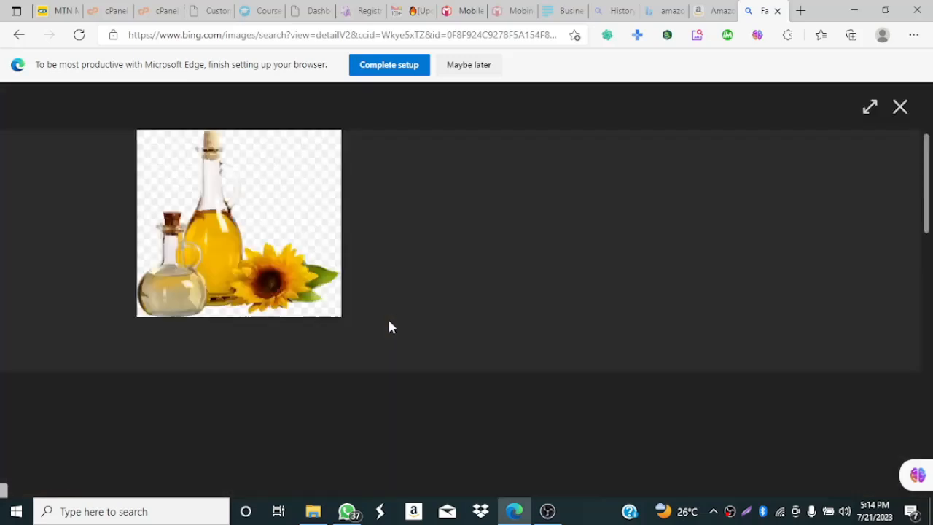
pyautogui.rightClick(218, 257)
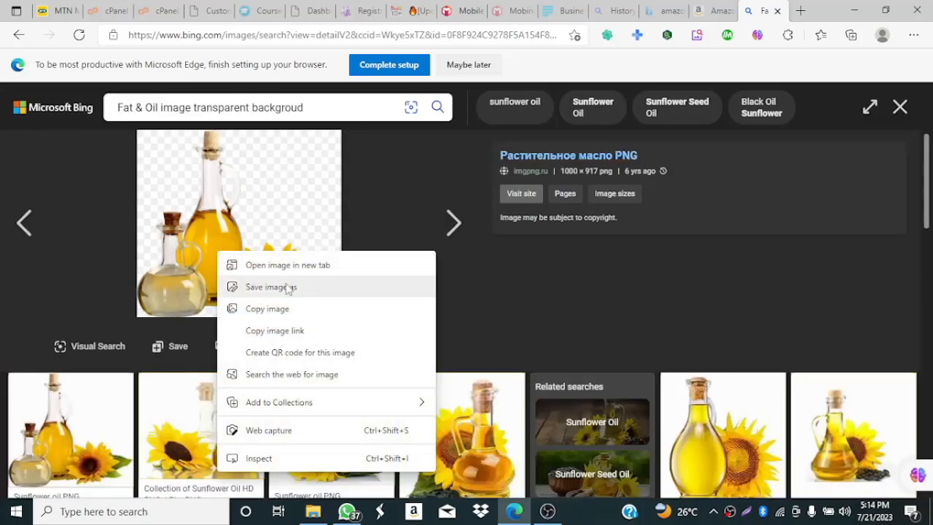
pyautogui.click(289, 291)
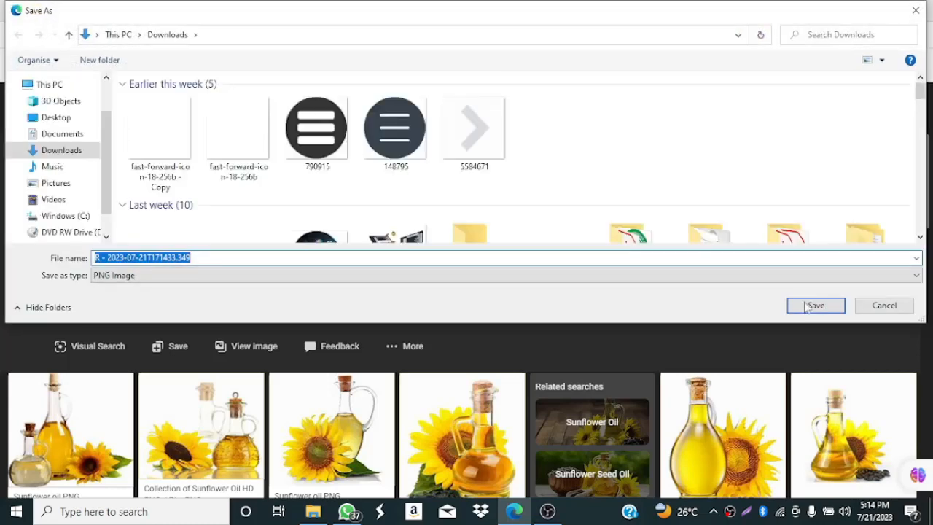
pyautogui.click(807, 304)
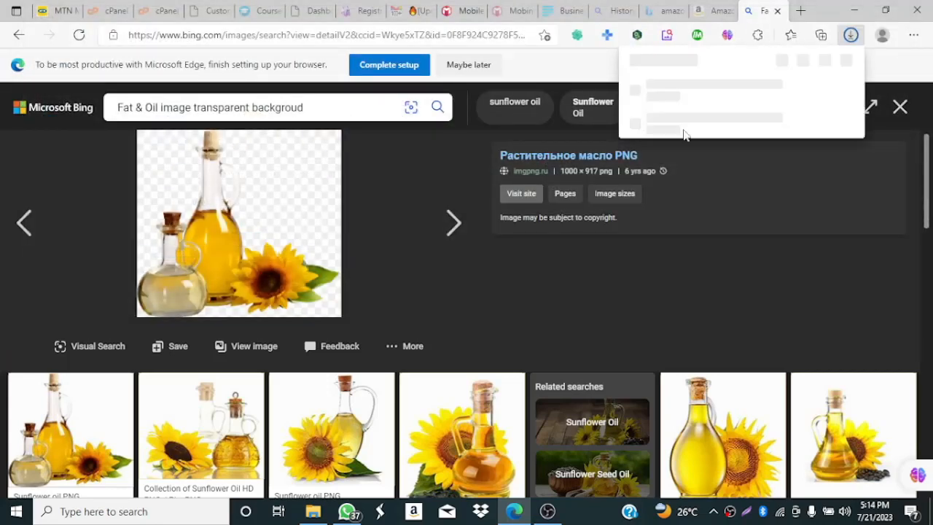
# - Switch to Mobincube and, from the Calories record's image cell, upload the local file OIP (18) from Downloads as a resource
pyautogui.click(458, 11)
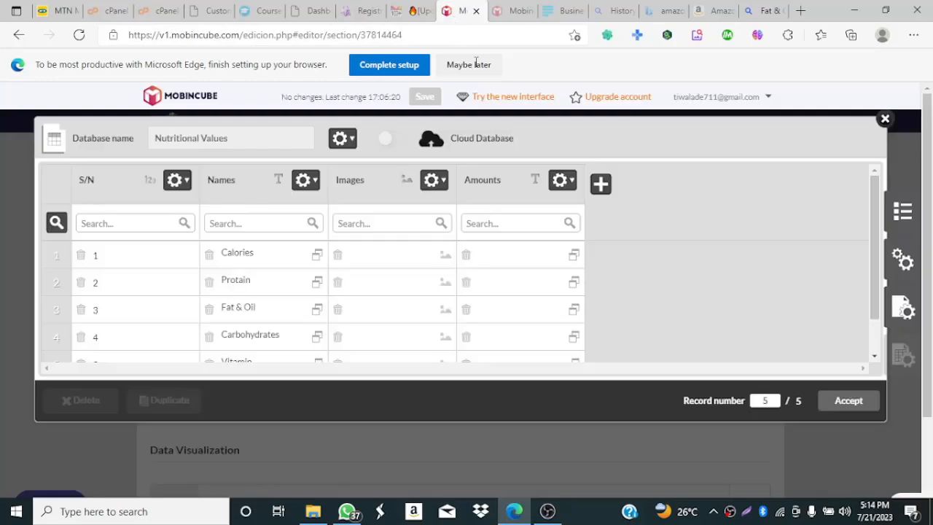
pyautogui.click(410, 265)
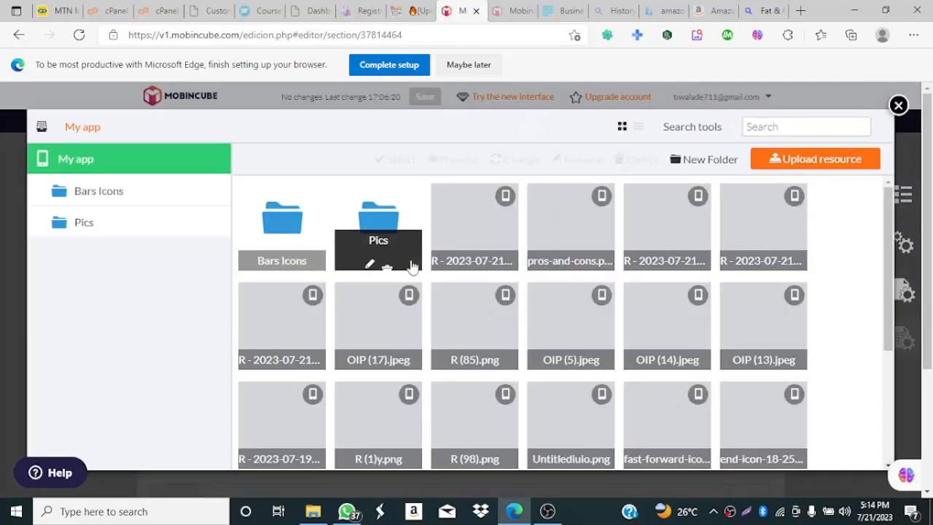
pyautogui.click(826, 163)
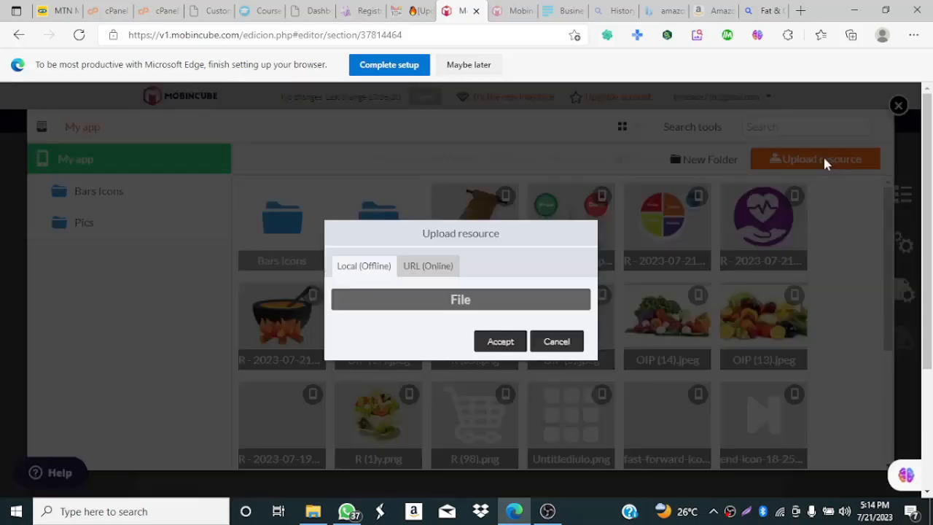
pyautogui.click(455, 303)
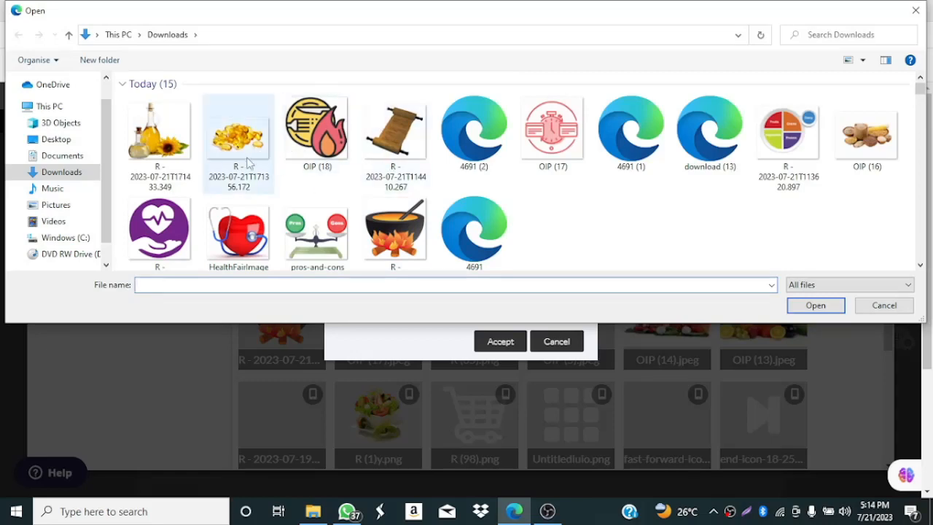
pyautogui.doubleClick(321, 136)
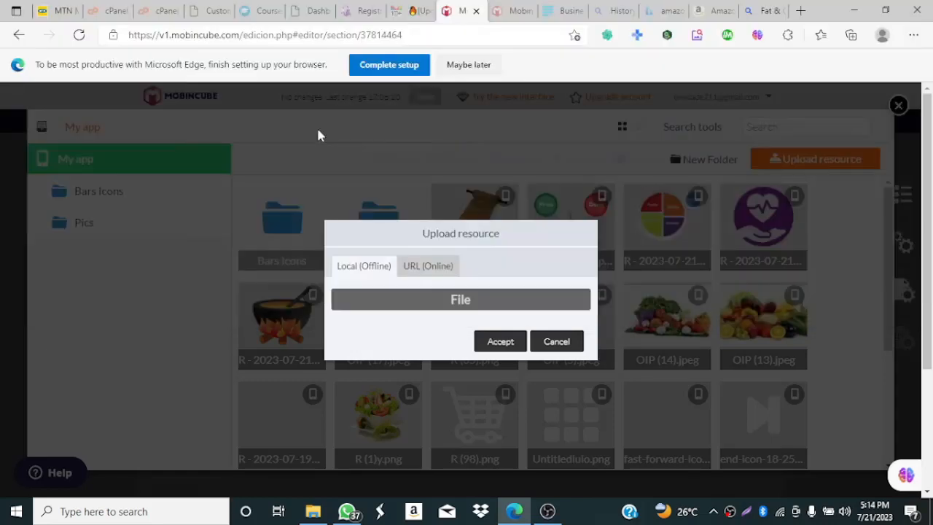
pyautogui.click(497, 343)
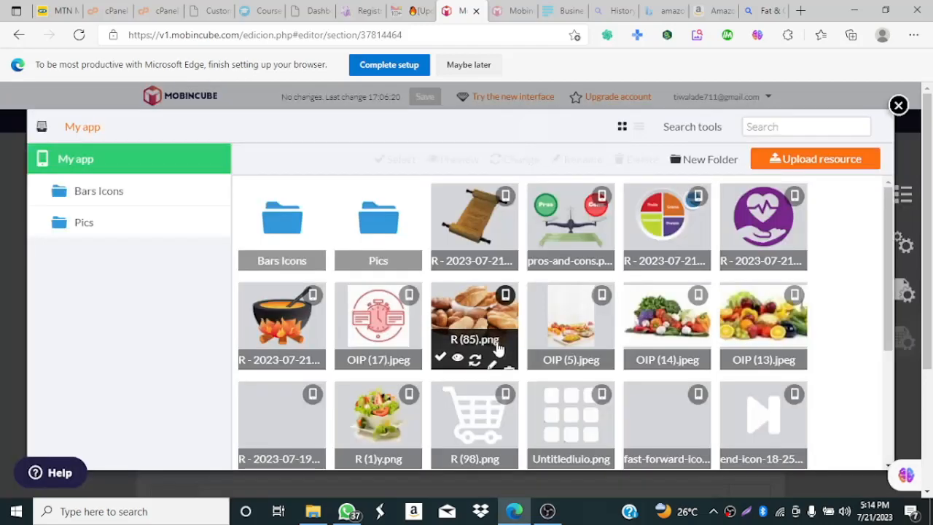
# - Assign the uploaded OIP (18).jpeg resource as the image of the Calories record
pyautogui.scroll(-1, 888, 251)
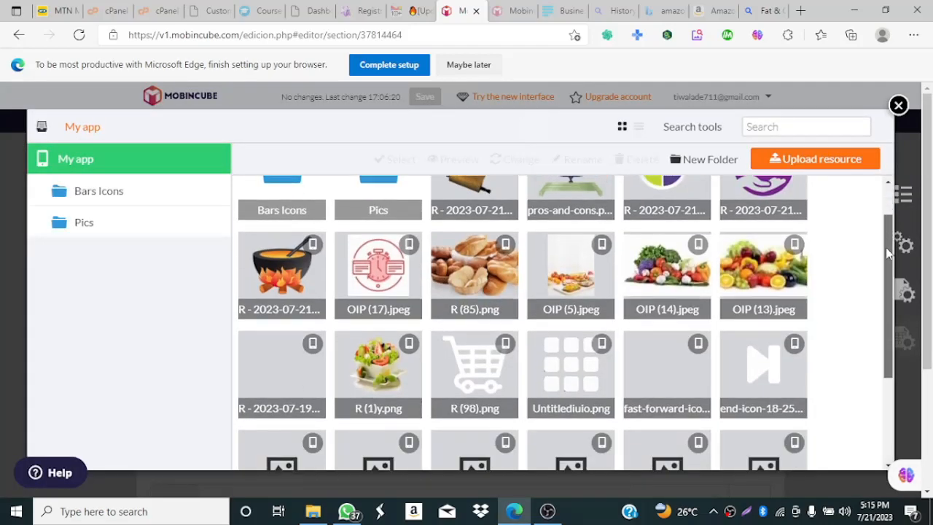
pyautogui.moveTo(888, 251); pyautogui.dragTo(910, 373)
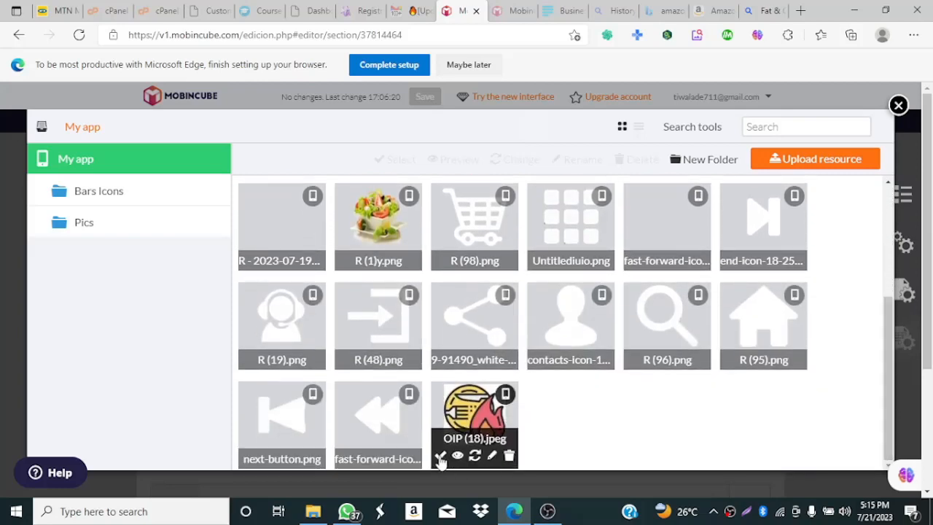
pyautogui.click(440, 457)
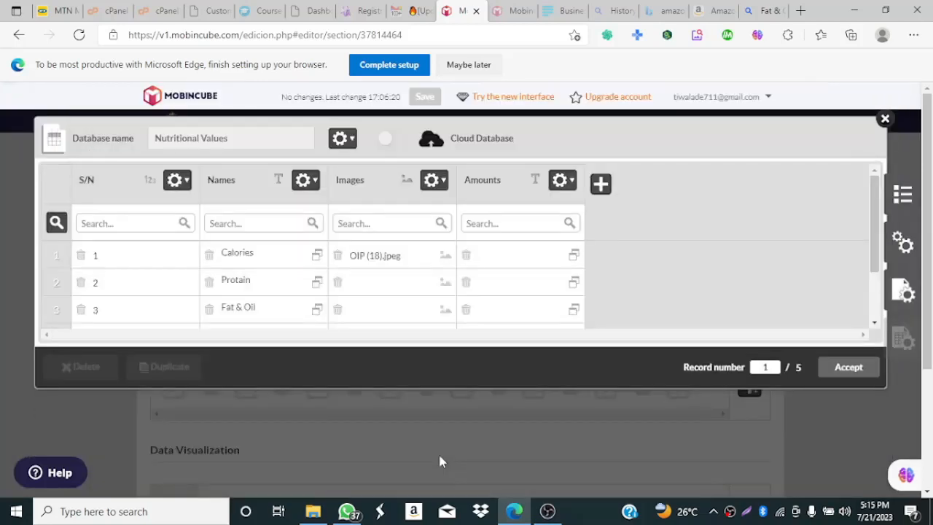
# - From the Protain record's image cell, upload the yellow capsules picture R - 2023-07-21T171356.172 from Downloads as a resource
pyautogui.click(388, 284)
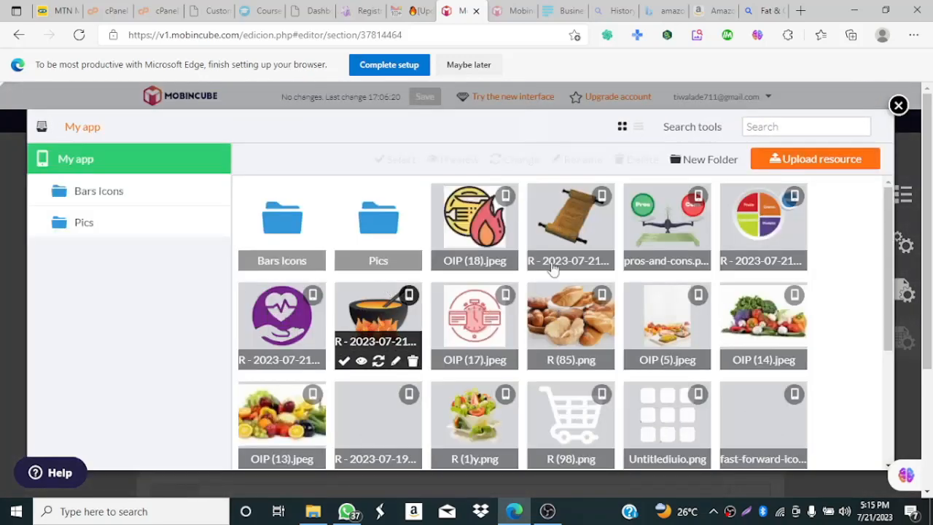
pyautogui.click(799, 164)
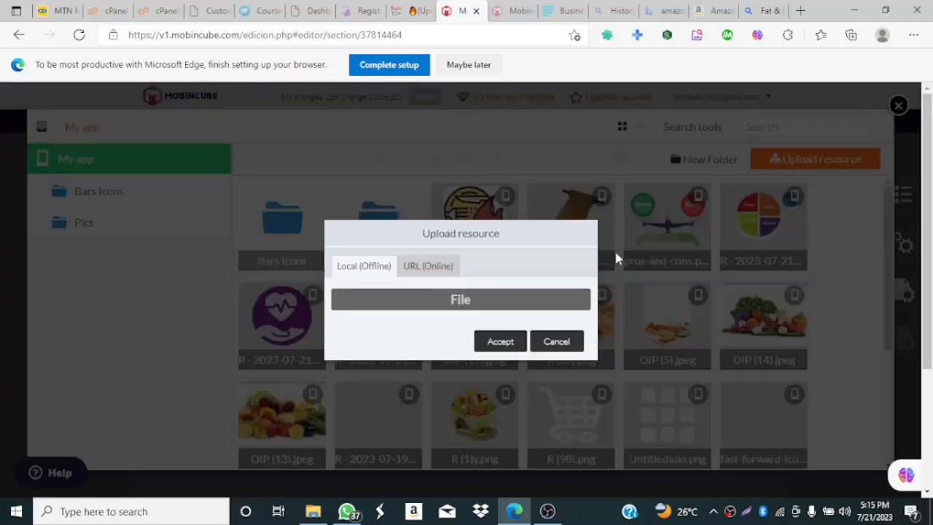
pyautogui.click(486, 299)
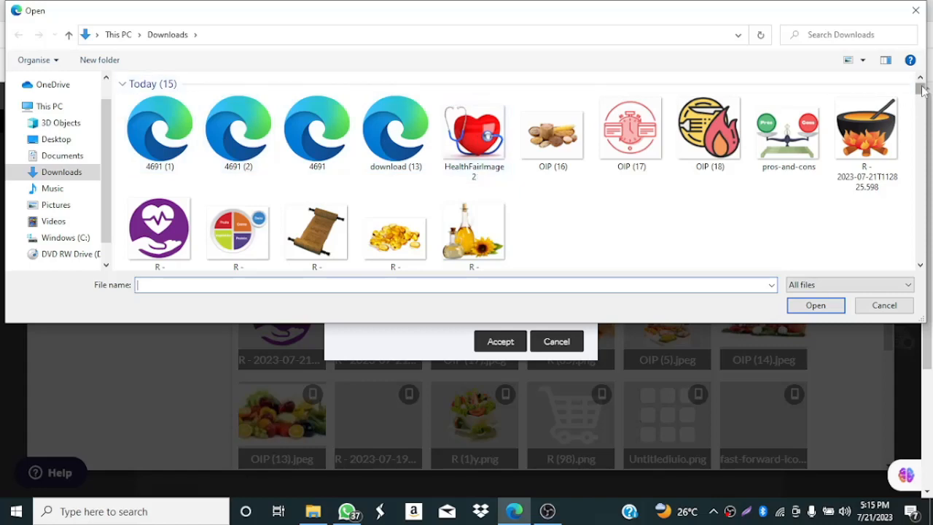
pyautogui.moveTo(922, 89); pyautogui.dragTo(917, 38)
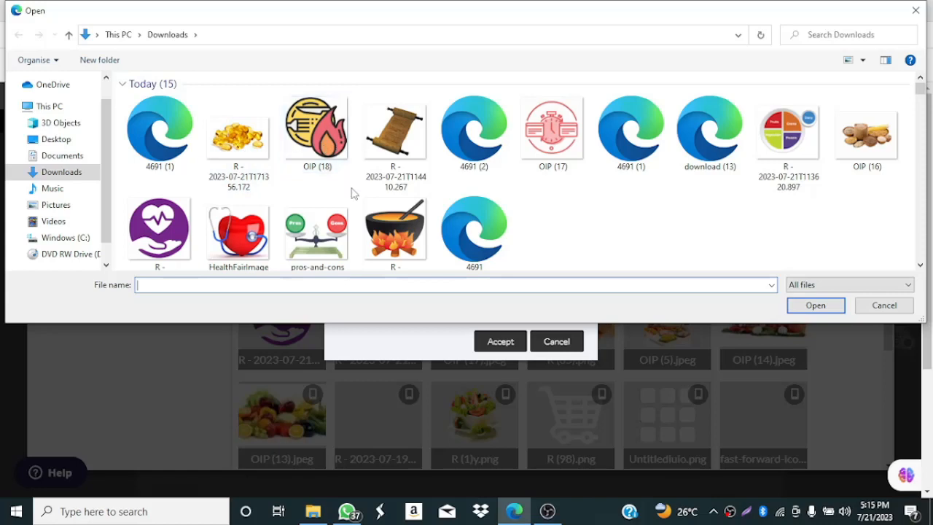
pyautogui.doubleClick(215, 142)
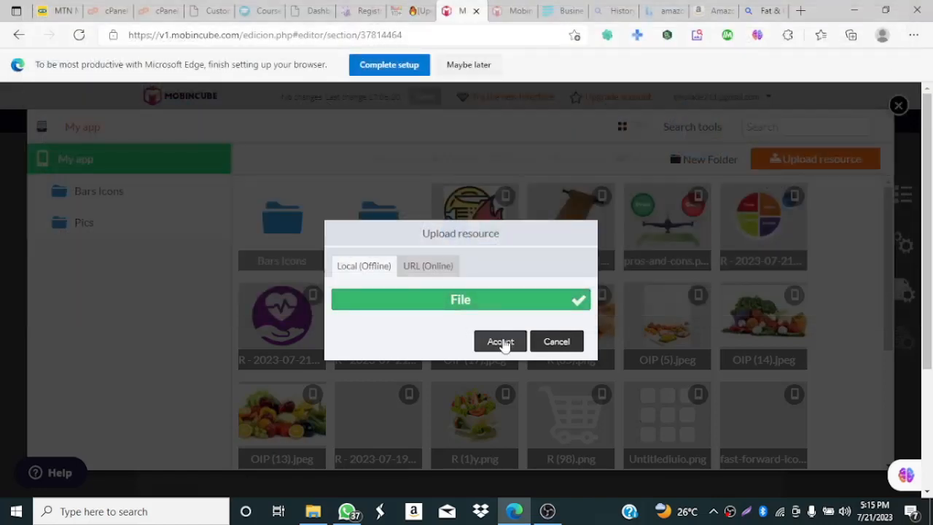
pyautogui.click(500, 342)
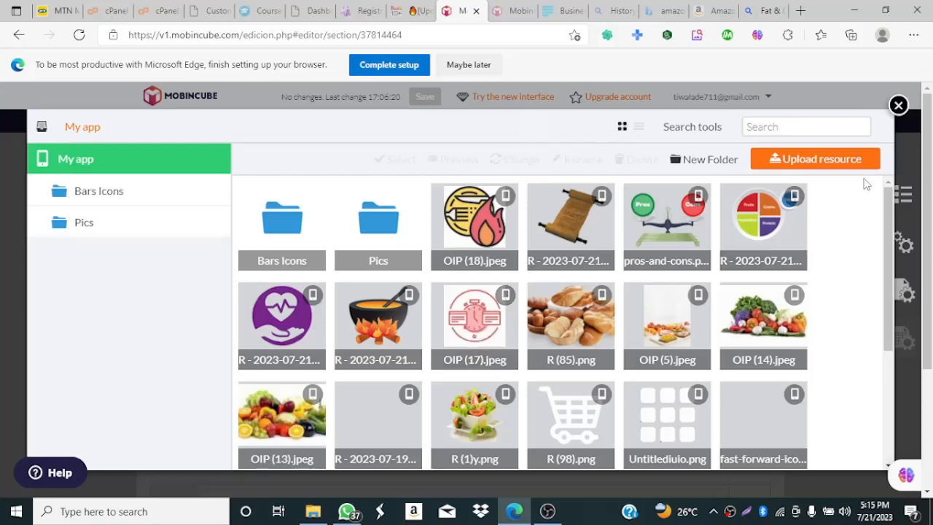
# - Try to upload the local file 4691 (1) from Downloads as another resource
pyautogui.moveTo(887, 188); pyautogui.dragTo(883, 209)
pyautogui.click(828, 169)
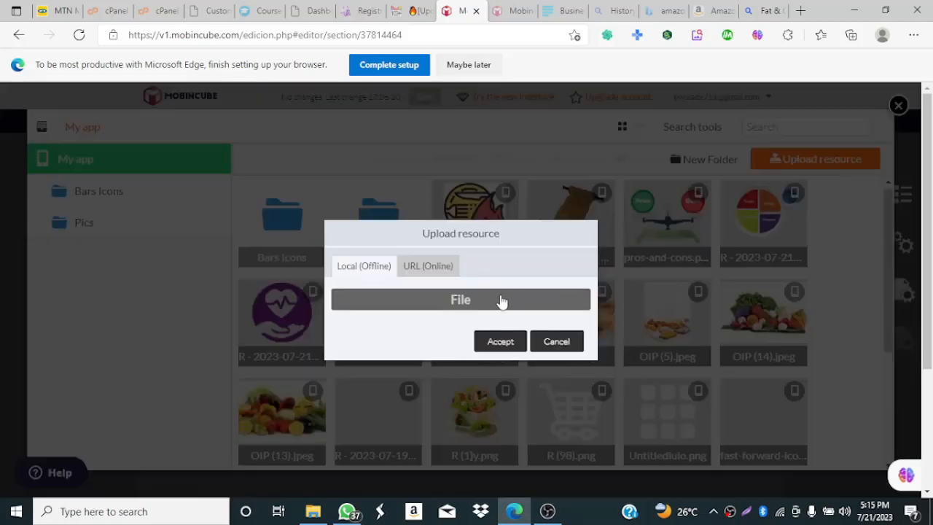
pyautogui.click(495, 300)
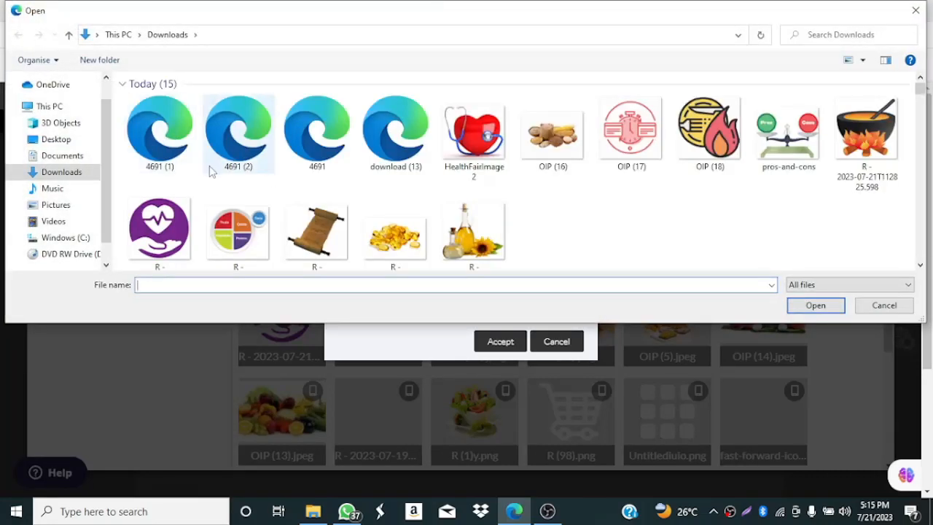
pyautogui.moveTo(919, 90)
pyautogui.mouseDown()
pyautogui.moveTo(921, 143)
pyautogui.moveTo(918, 43)
pyautogui.moveTo(919, 153)
pyautogui.moveTo(917, 44)
pyautogui.moveTo(922, 92)
pyautogui.mouseUp()
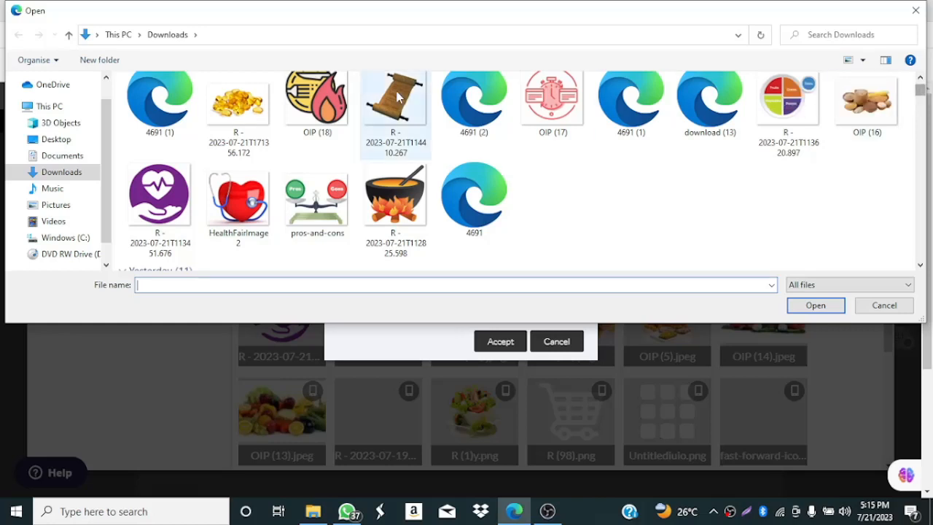
pyautogui.doubleClick(158, 108)
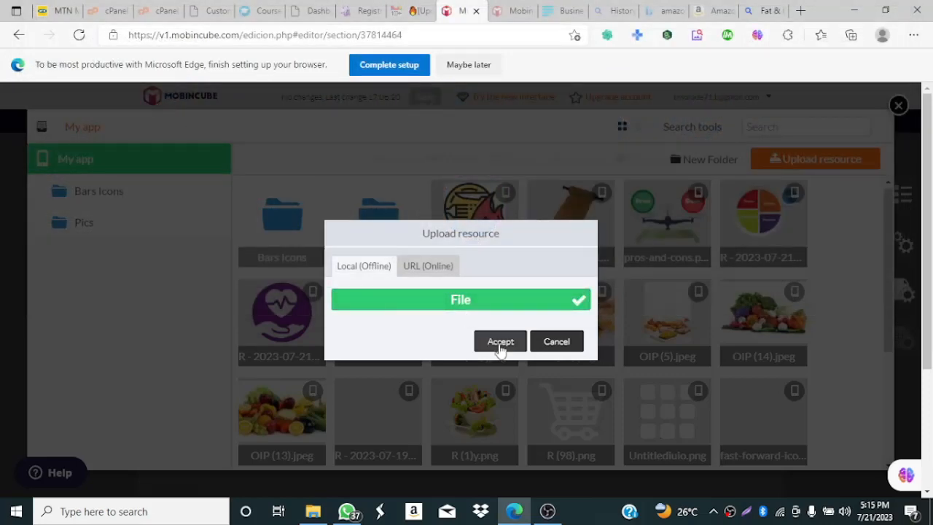
pyautogui.click(500, 342)
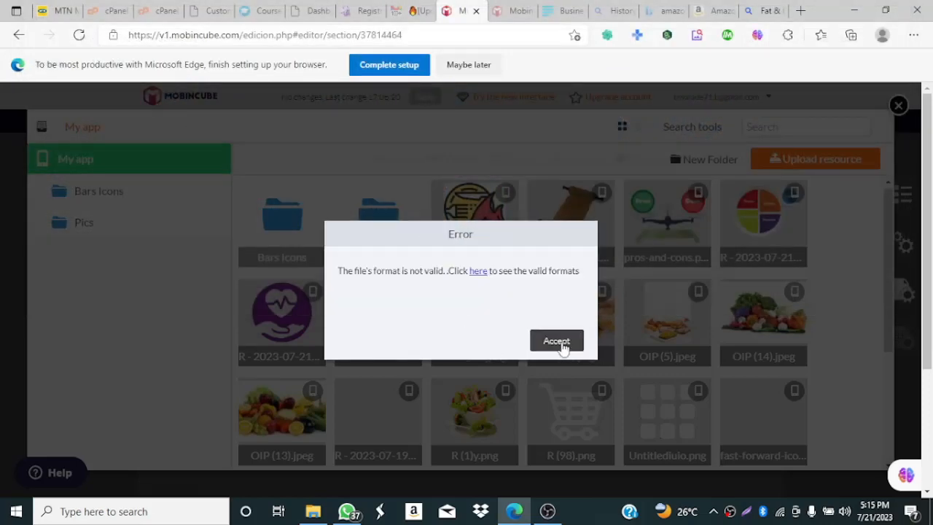
# - Dismiss the upload error and assign the yellow capsules picture as the image of the Protain record
pyautogui.click(557, 341)
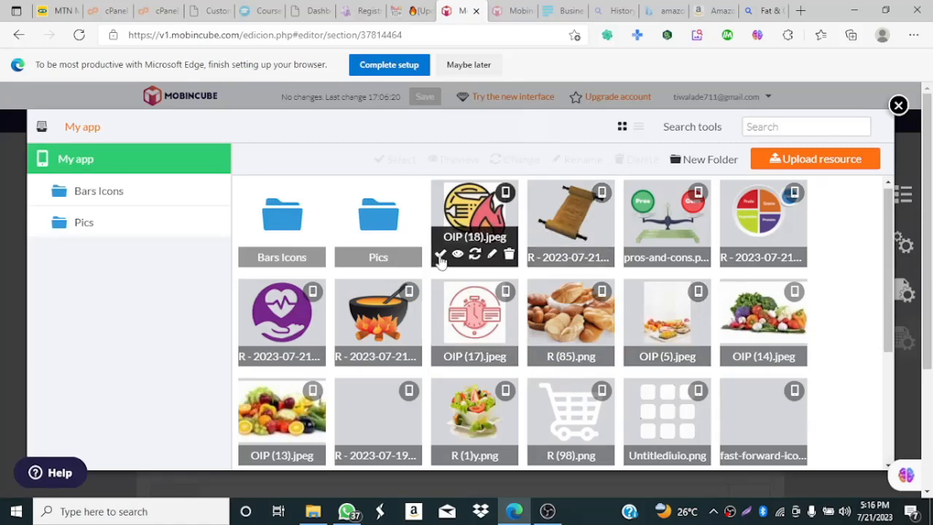
pyautogui.click(440, 257)
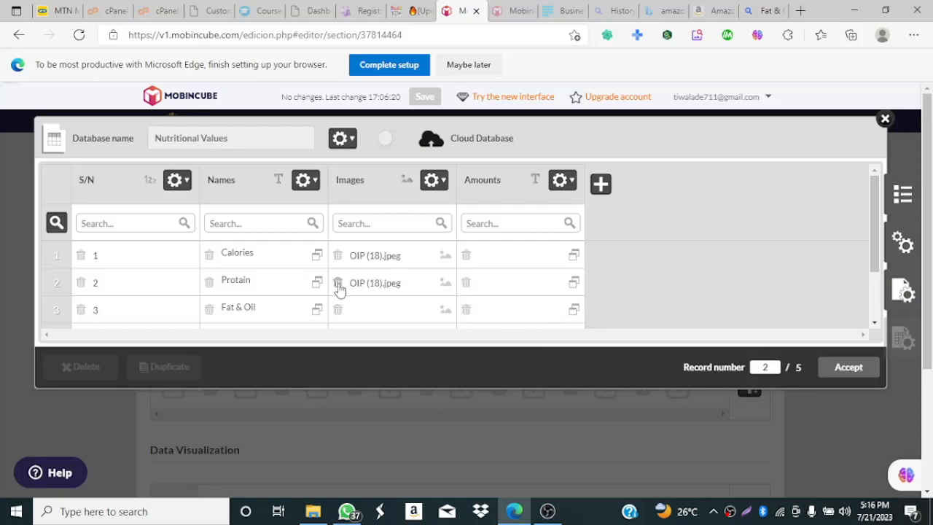
pyautogui.click(406, 289)
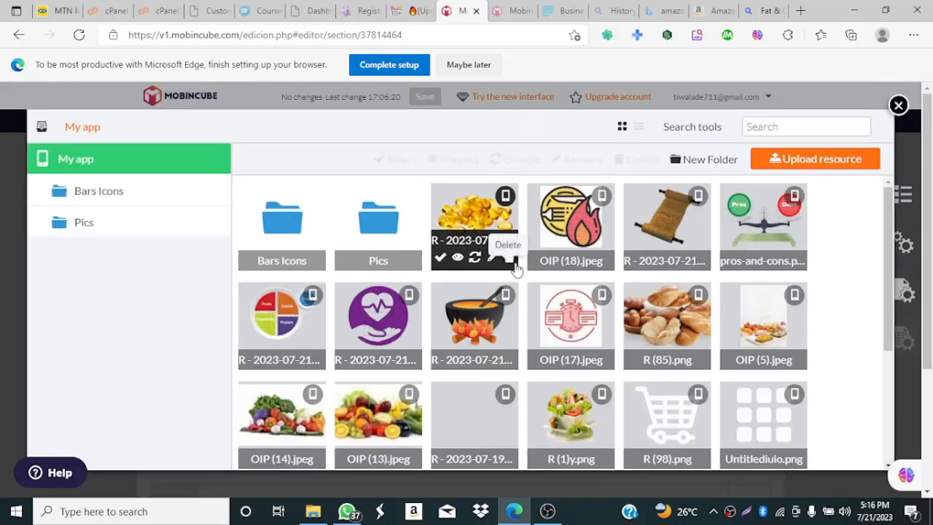
pyautogui.click(440, 260)
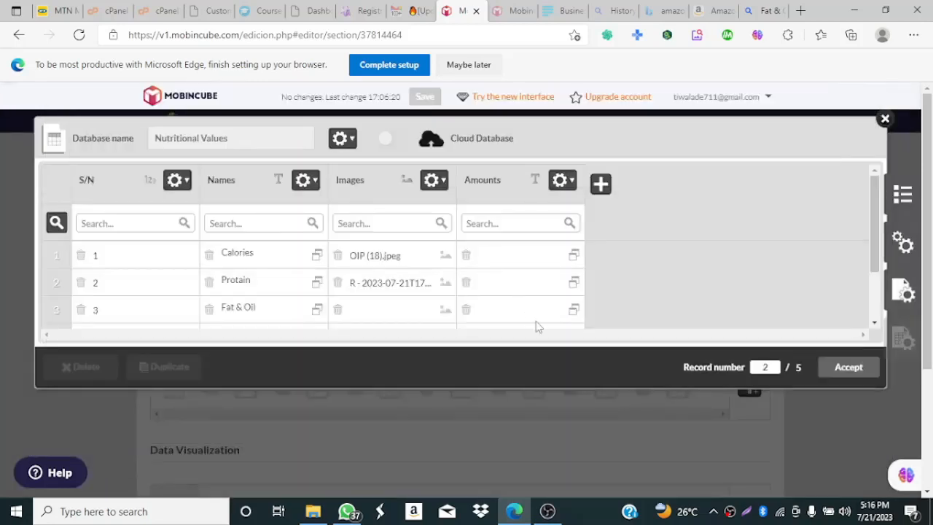
# - Assign OIP (18).jpeg as the image of the Fat & Oil record and the brown scroll picture as that of Carbohydrates
pyautogui.click(412, 313)
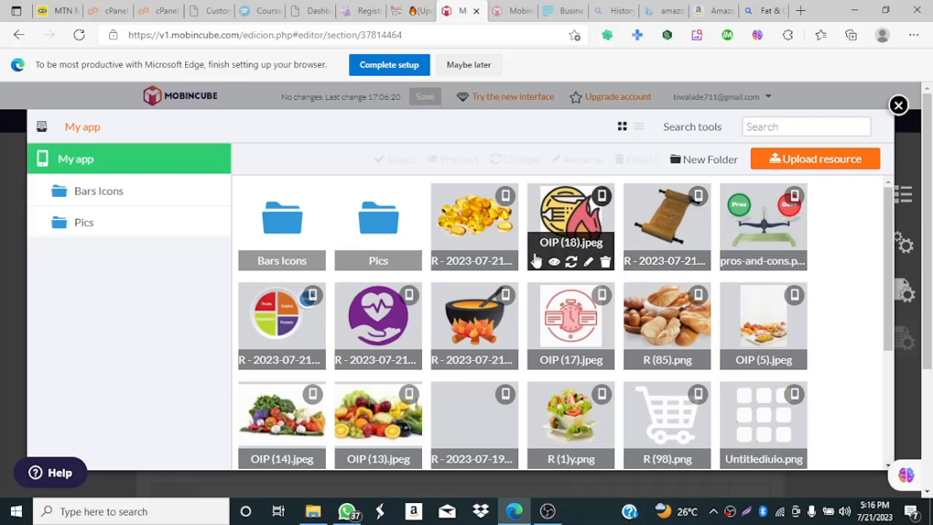
pyautogui.click(536, 261)
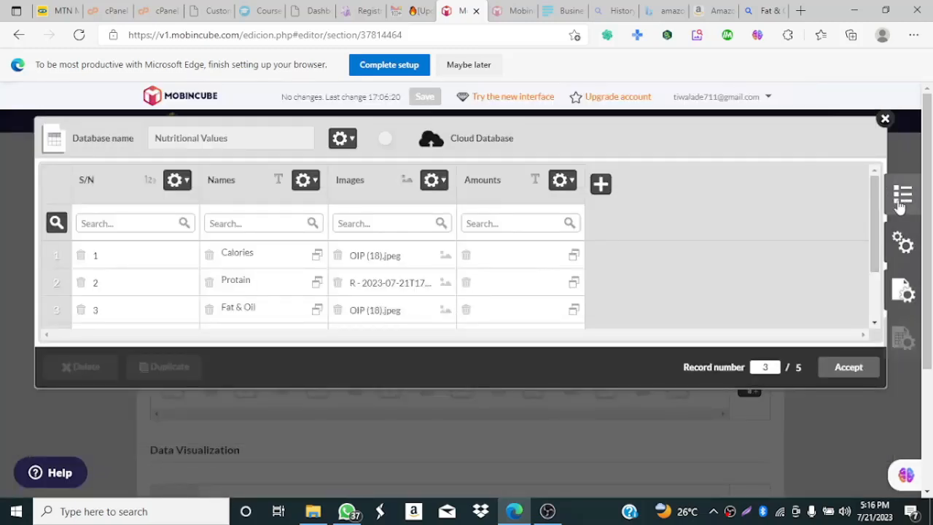
pyautogui.scroll(-2, 878, 203)
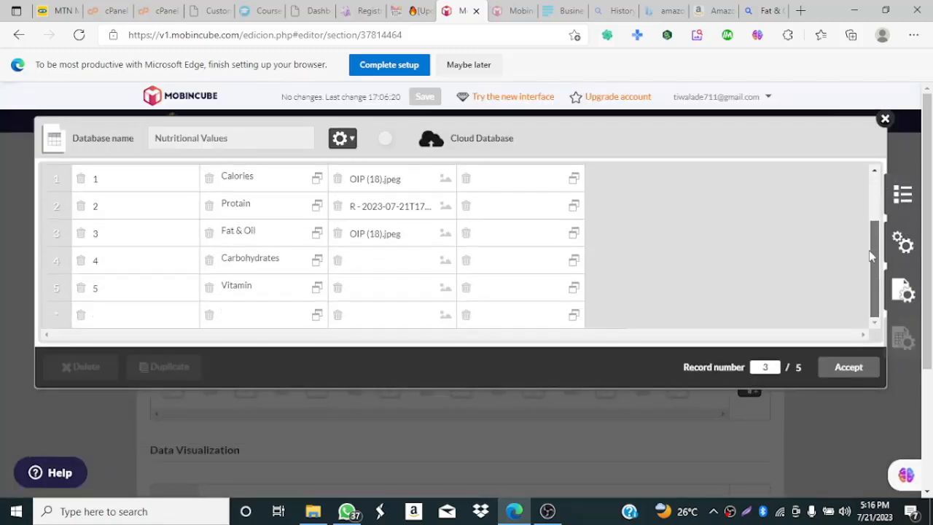
pyautogui.click(406, 266)
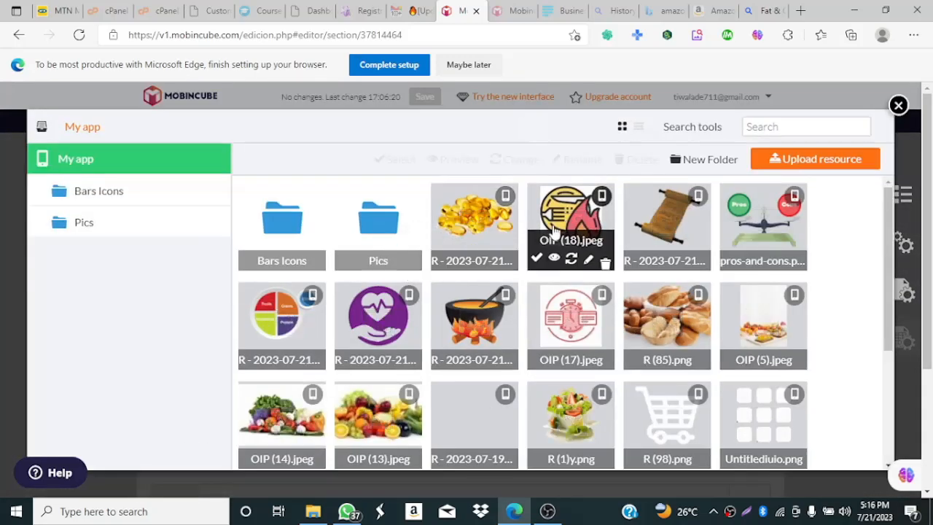
pyautogui.click(632, 259)
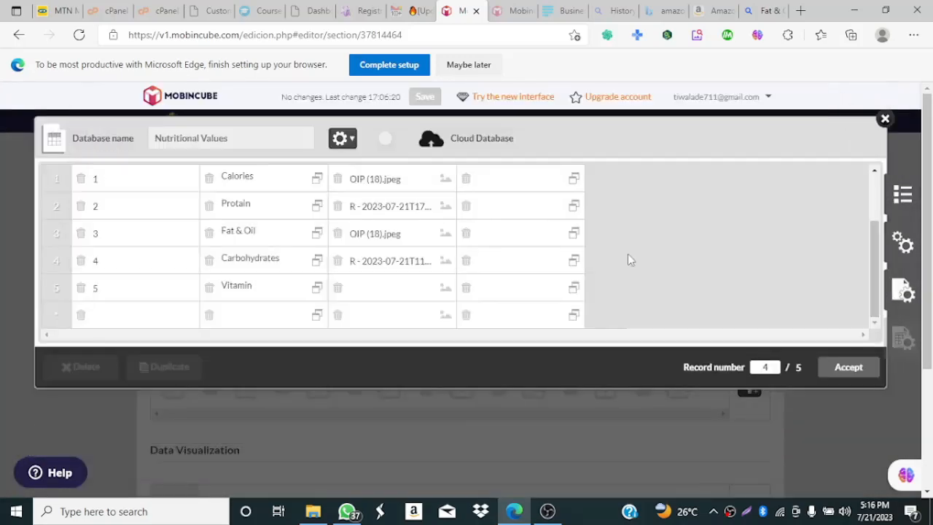
# - Assign OIP (13).jpeg as the image of the Vitamin record and accept the Nutritional Values database
pyautogui.click(379, 289)
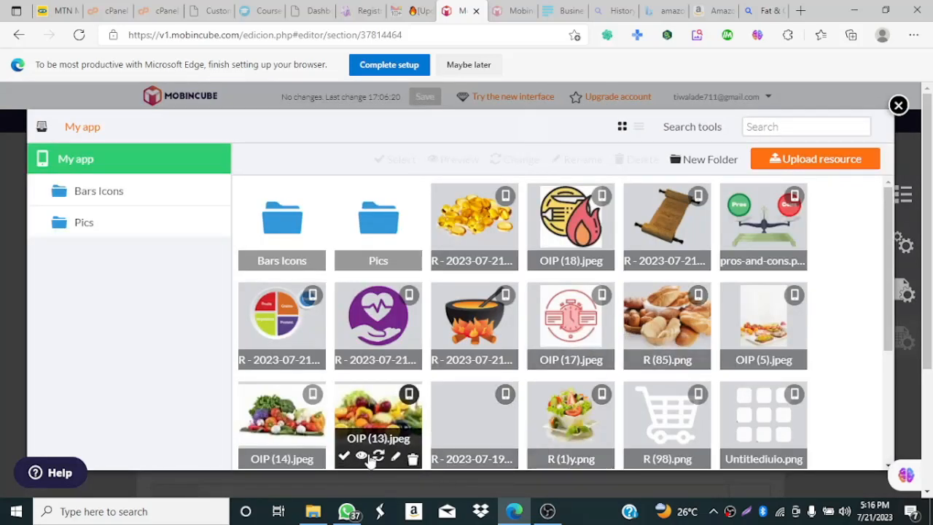
pyautogui.click(344, 456)
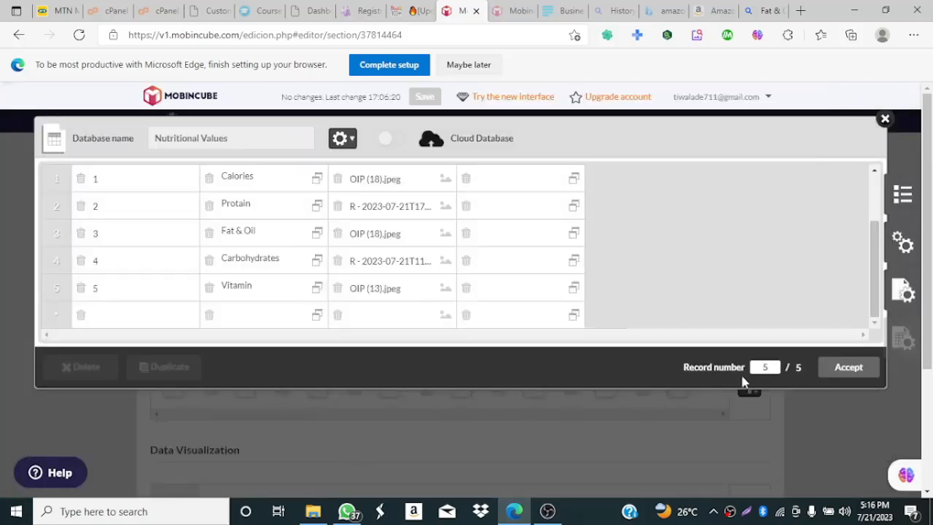
pyautogui.scroll(2, 868, 207)
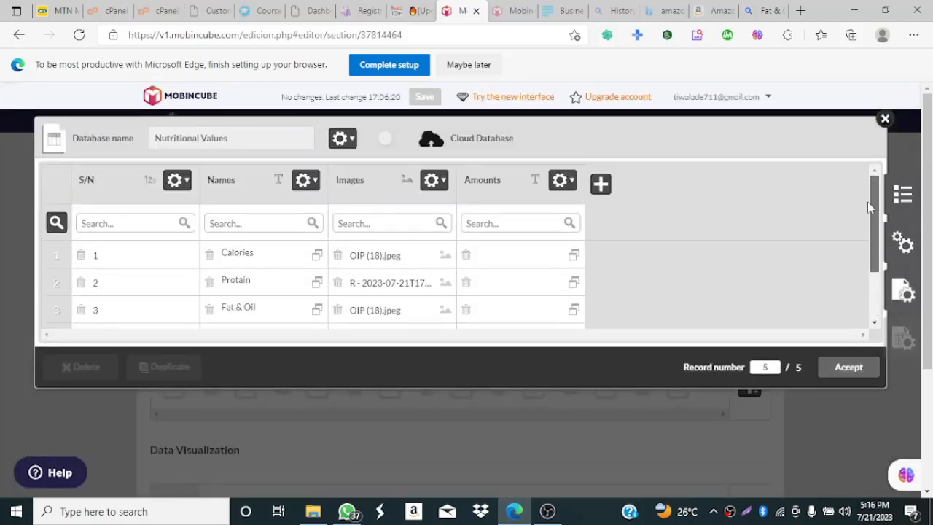
pyautogui.moveTo(867, 225); pyautogui.dragTo(863, 188)
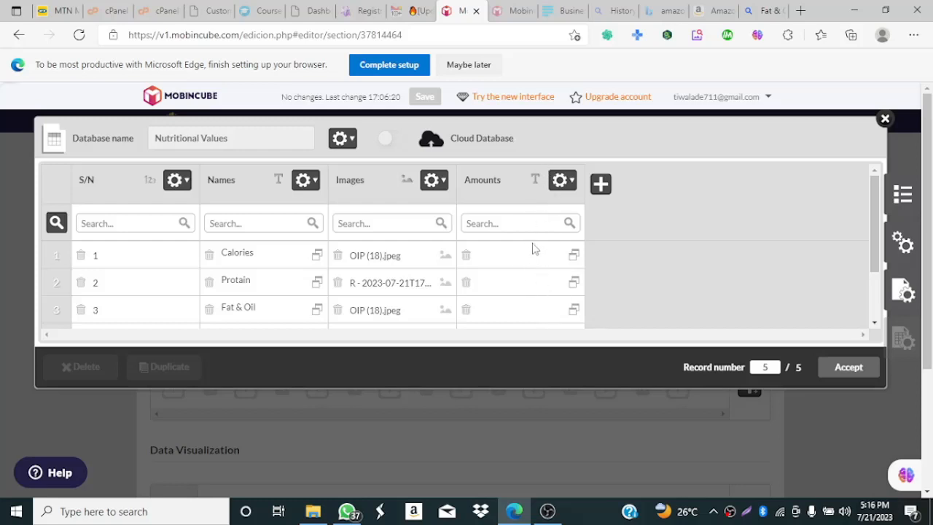
pyautogui.click(845, 368)
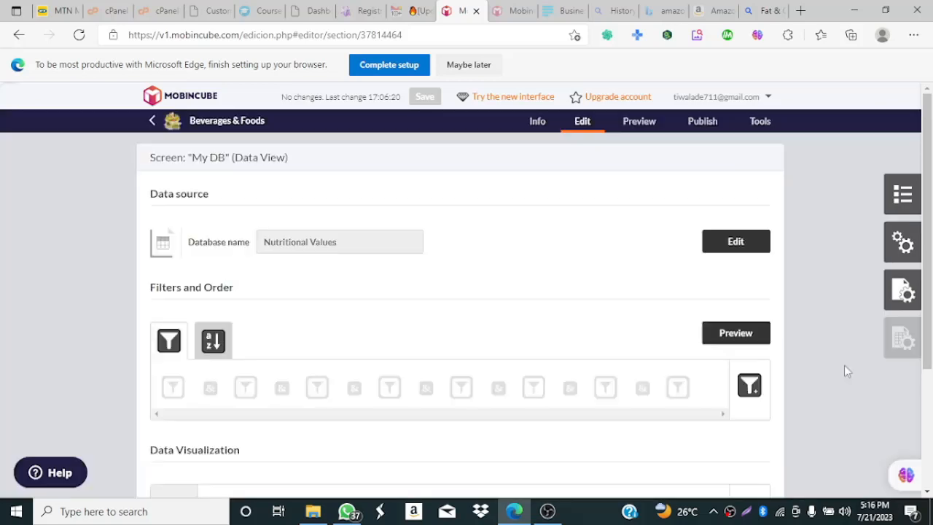
# - Add a List View to the Data Visualization section of the My DB screen
pyautogui.moveTo(929, 186); pyautogui.dragTo(930, 304)
pyautogui.click(746, 341)
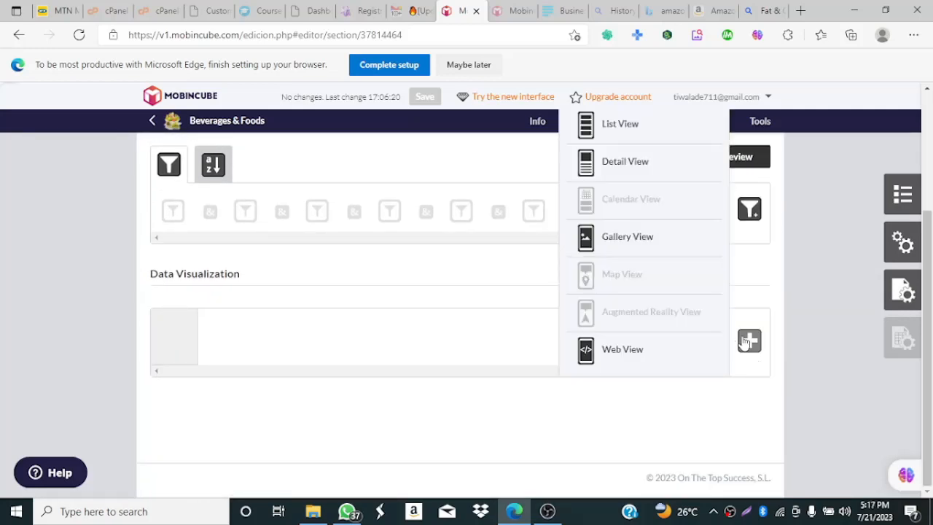
pyautogui.click(617, 130)
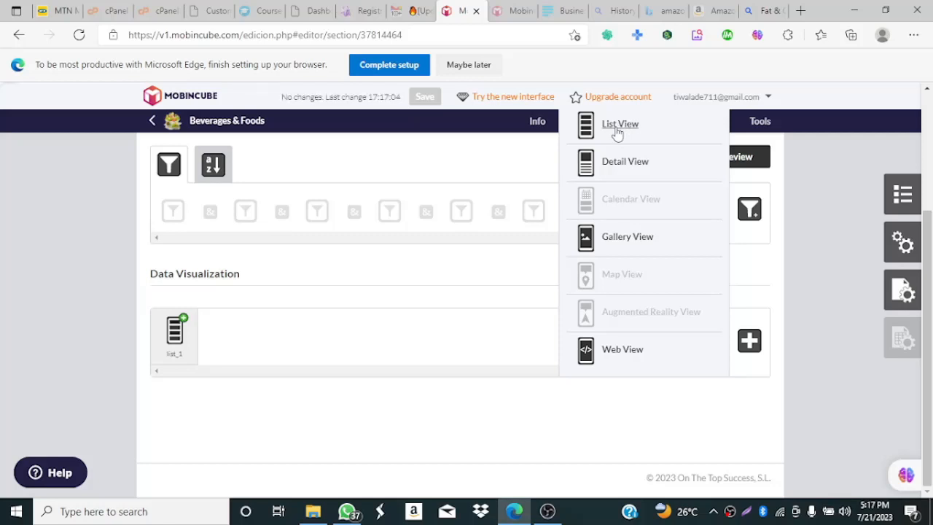
pyautogui.click(186, 326)
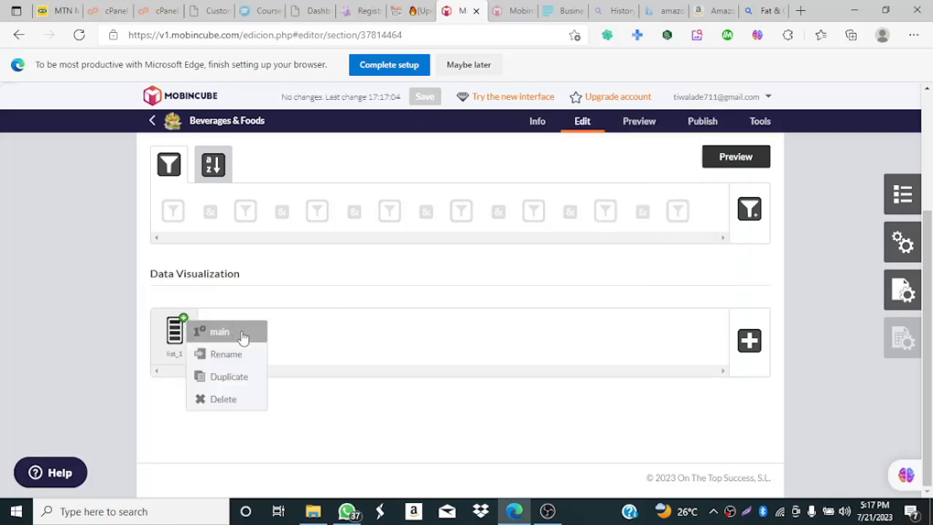
pyautogui.click(242, 355)
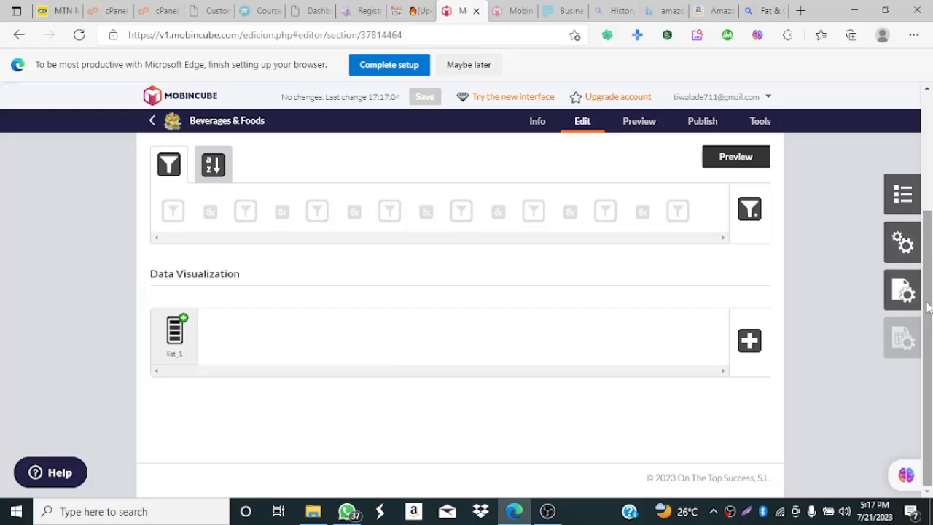
pyautogui.moveTo(924, 291); pyautogui.dragTo(920, 178)
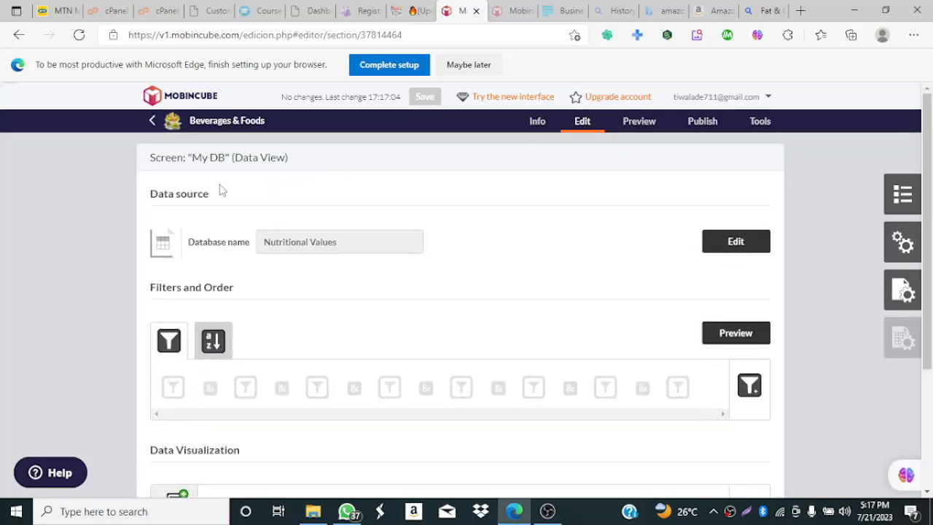
pyautogui.scroll(-3, 554, 423)
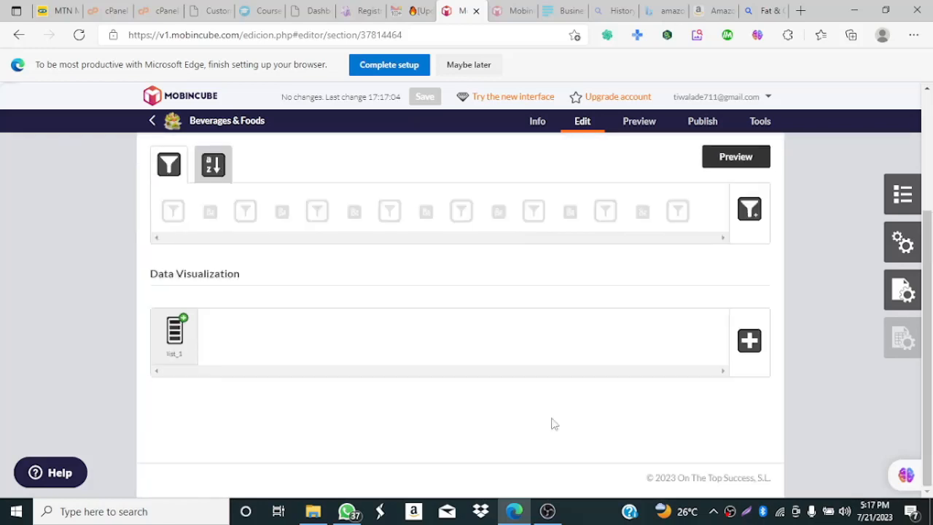
# - Rename the list_1 view in Data Visualization as DB Lst V
pyautogui.click(183, 326)
pyautogui.click(220, 351)
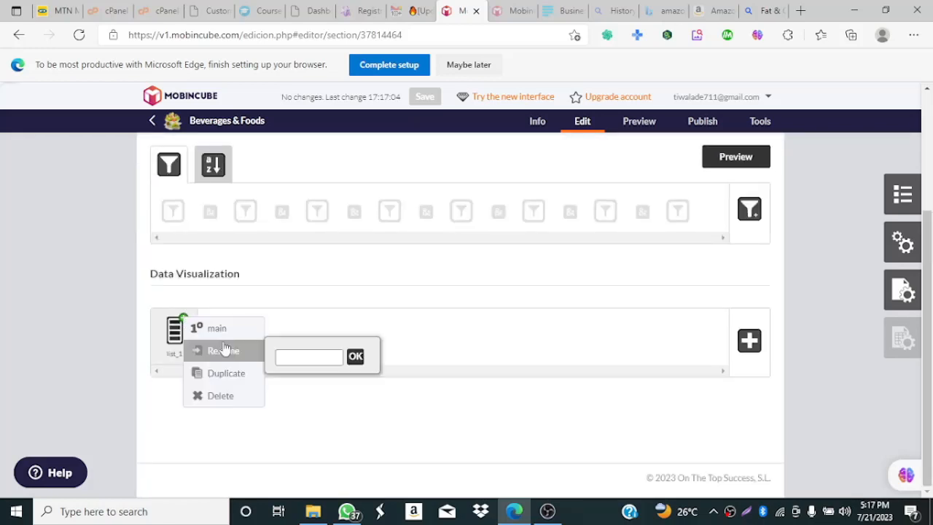
pyautogui.write('DB Li')
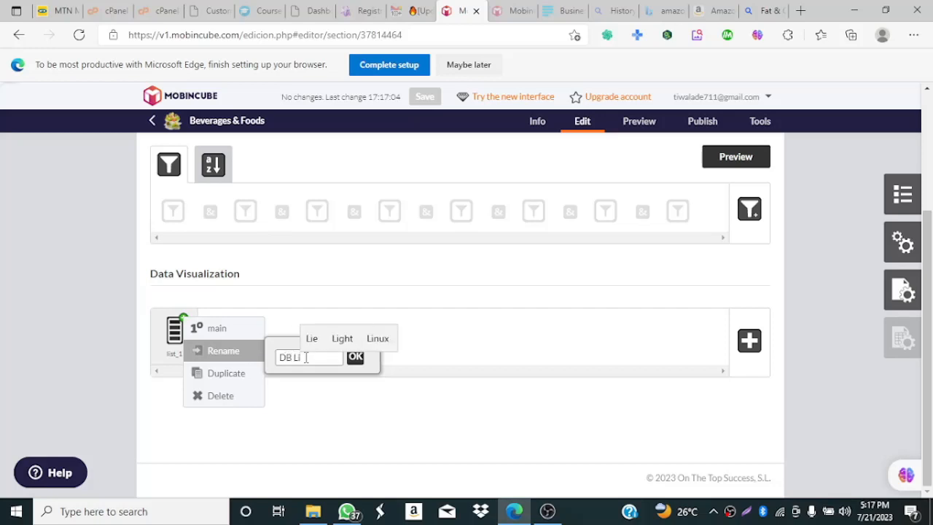
pyautogui.press('BackSpace')
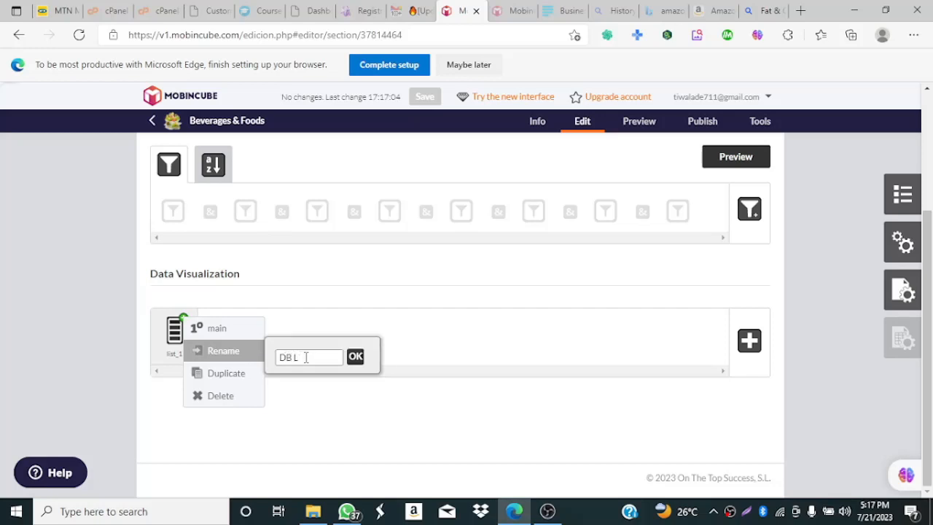
pyautogui.write('st V')
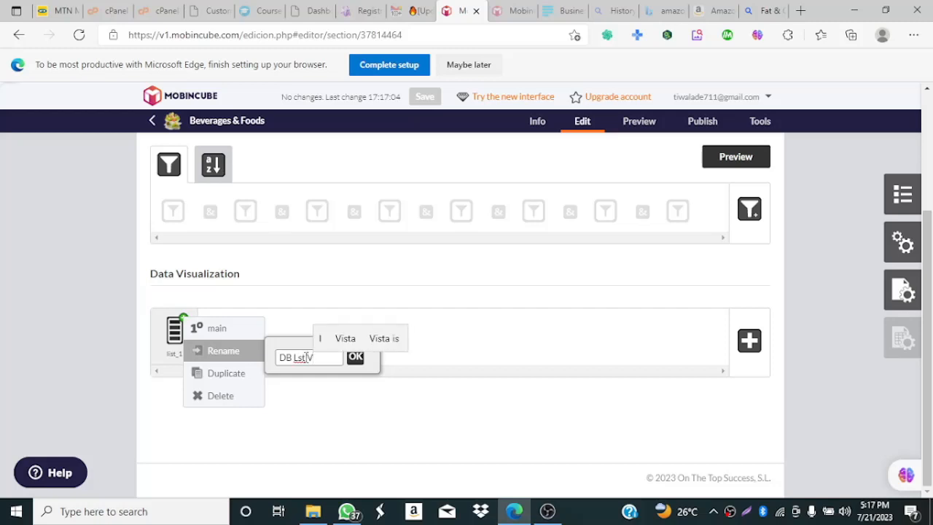
pyautogui.click(355, 356)
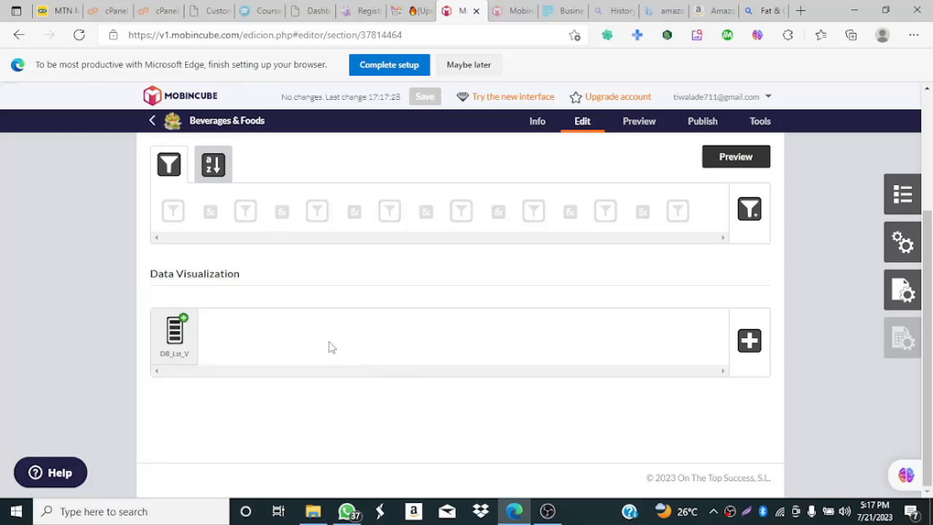
# - Open the DB_Lst_V list view for editing and examine the elements and database fields it offers
pyautogui.click(180, 337)
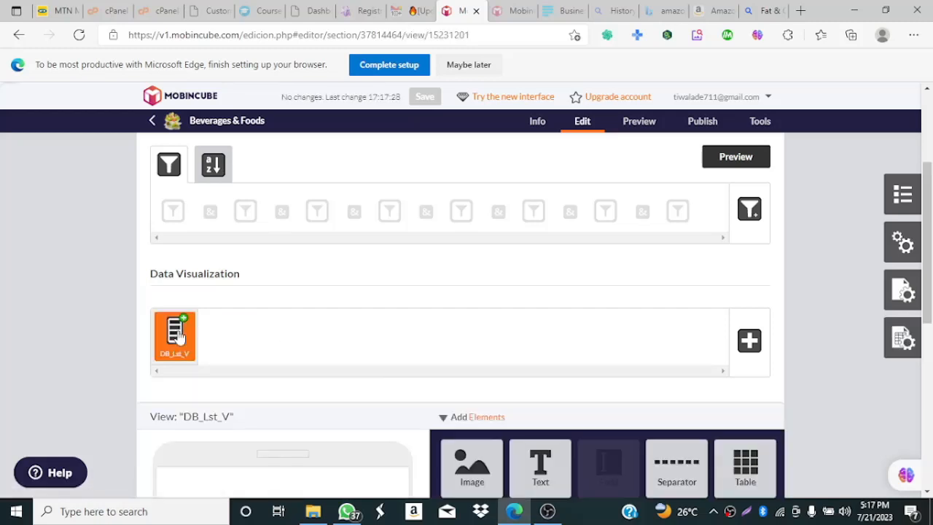
pyautogui.scroll(-3, 930, 294)
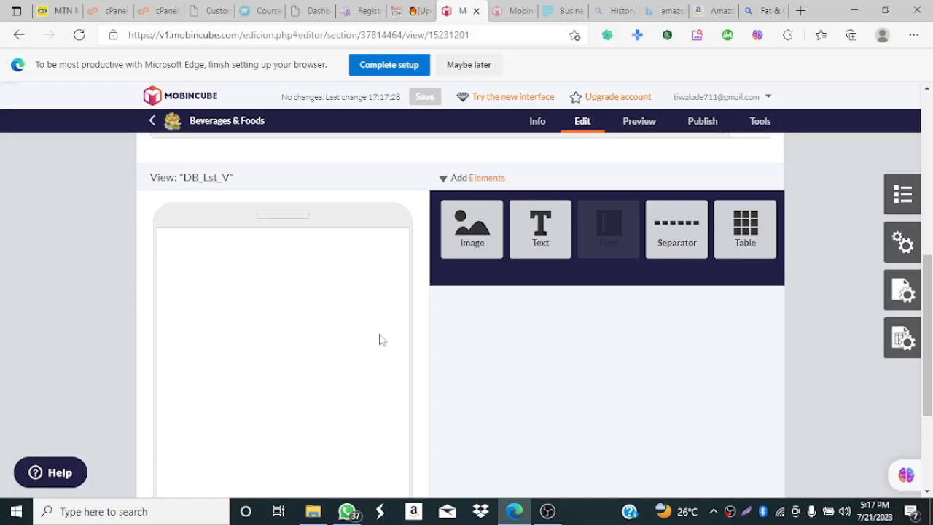
pyautogui.scroll(-2, 929, 456)
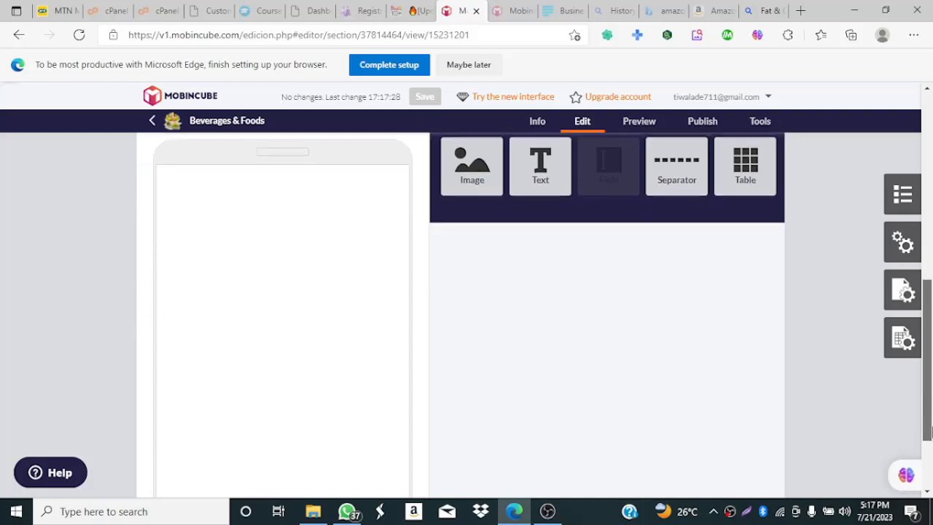
pyautogui.moveTo(929, 456); pyautogui.dragTo(919, 416)
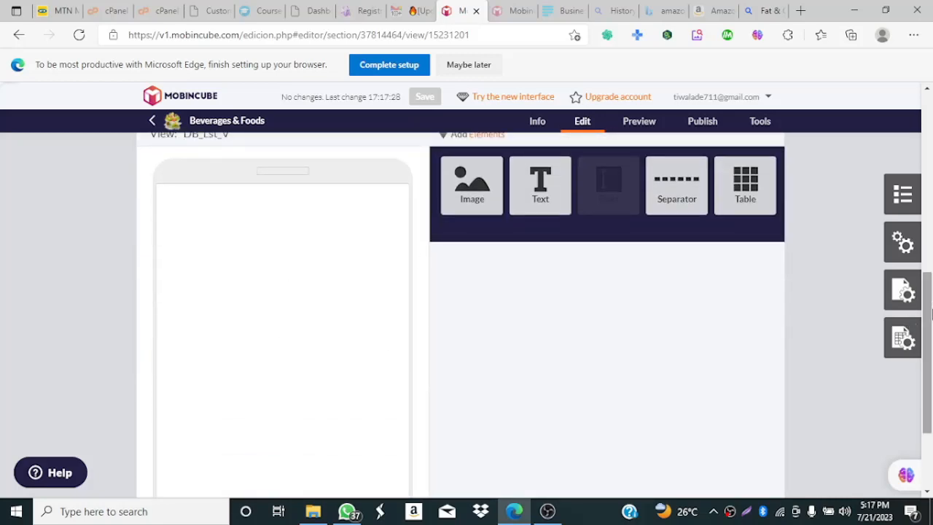
pyautogui.moveTo(928, 368); pyautogui.dragTo(931, 322)
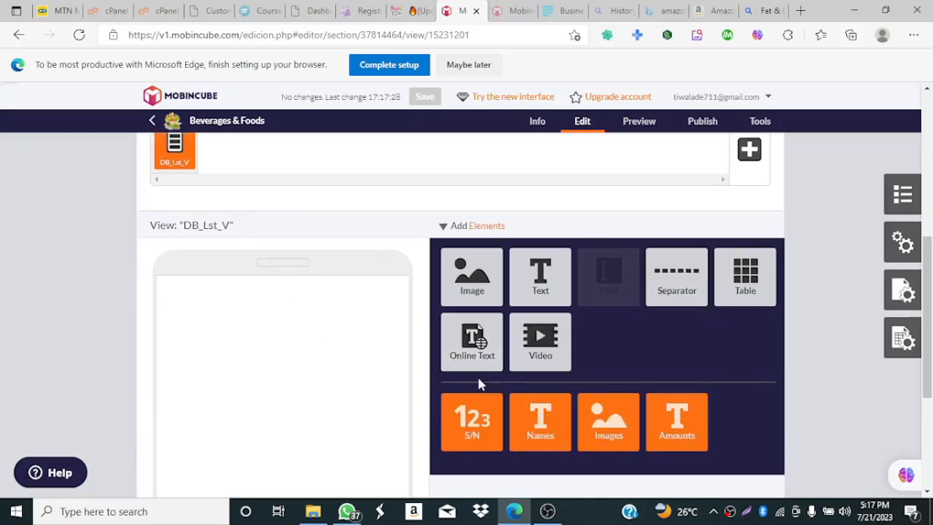
pyautogui.moveTo(669, 286)
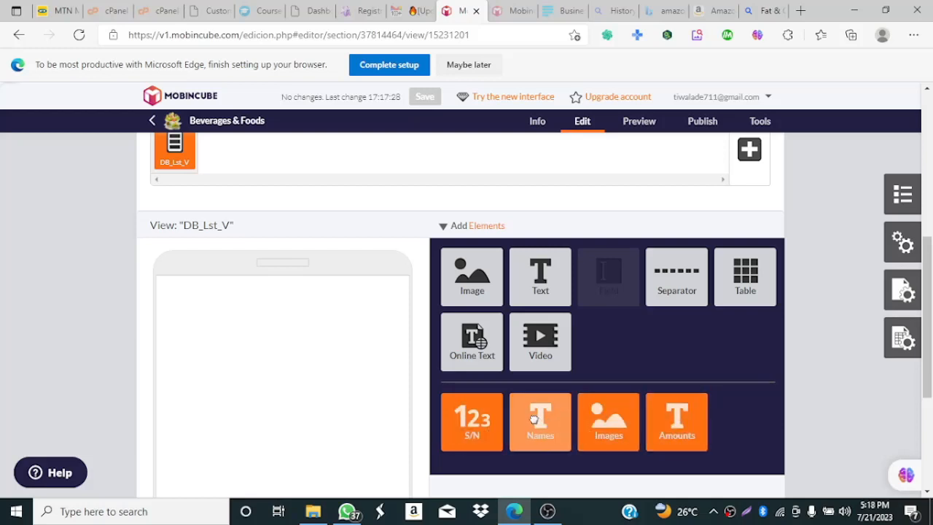
# - Try placing the Names field in the DB_Lst_V view, and delete that element again
pyautogui.moveTo(535, 418); pyautogui.dragTo(260, 310)
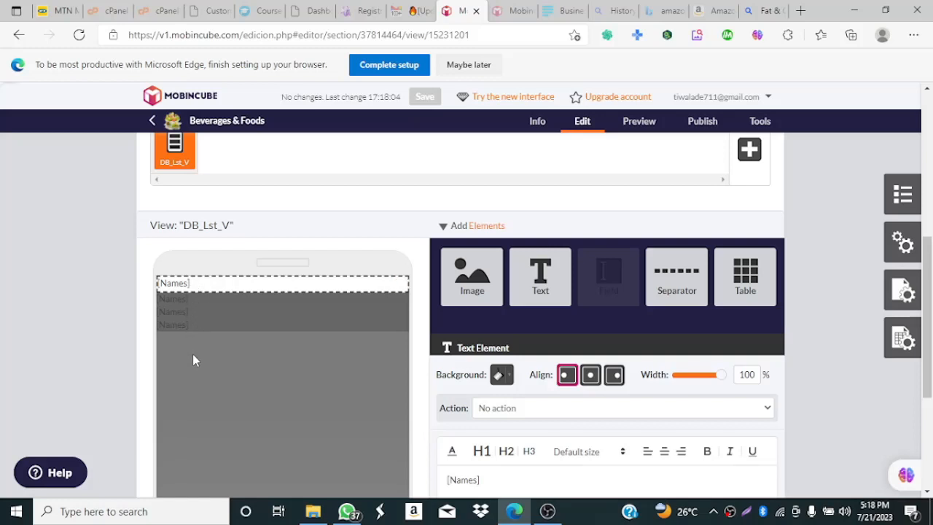
pyautogui.moveTo(402, 283)
pyautogui.click(399, 284)
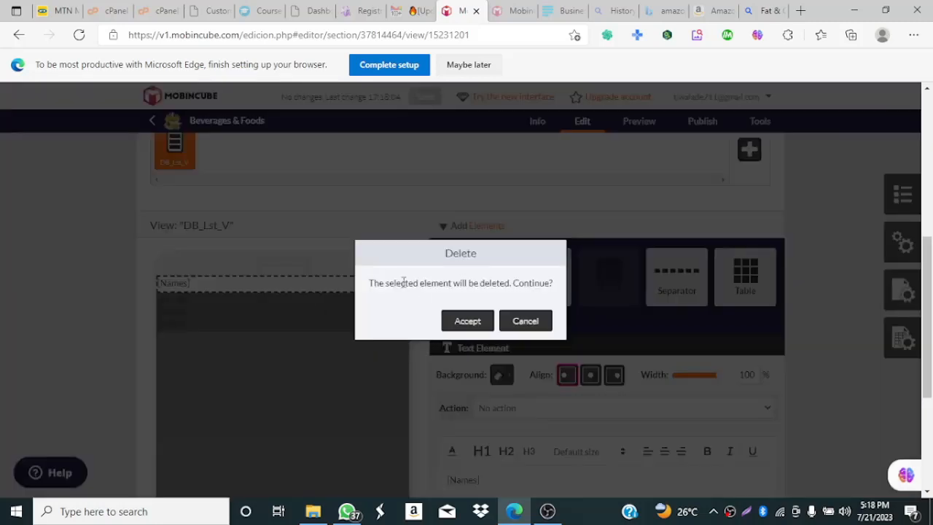
pyautogui.click(477, 322)
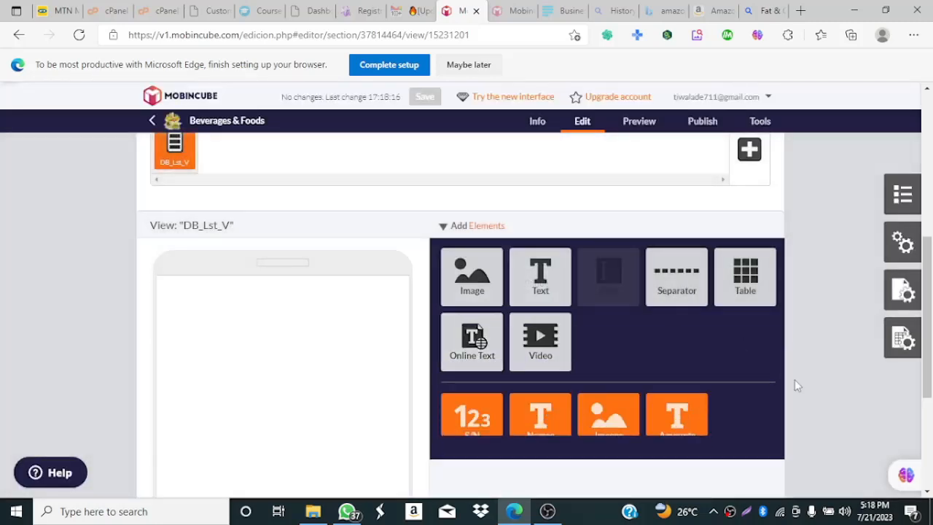
pyautogui.moveTo(930, 302); pyautogui.dragTo(931, 307)
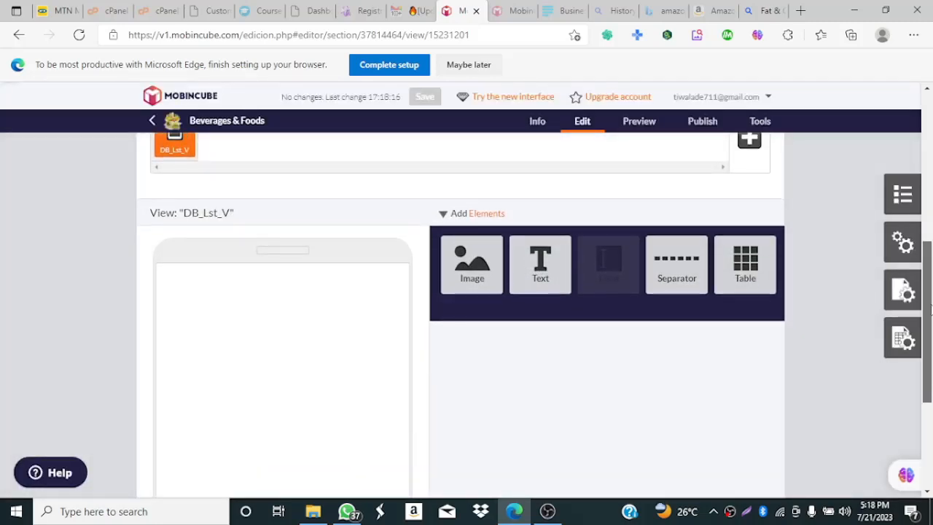
# - Place a Table element in the DB_Lst_V view and increase it to four cells
pyautogui.moveTo(705, 299); pyautogui.dragTo(283, 317)
pyautogui.moveTo(931, 265); pyautogui.dragTo(931, 317)
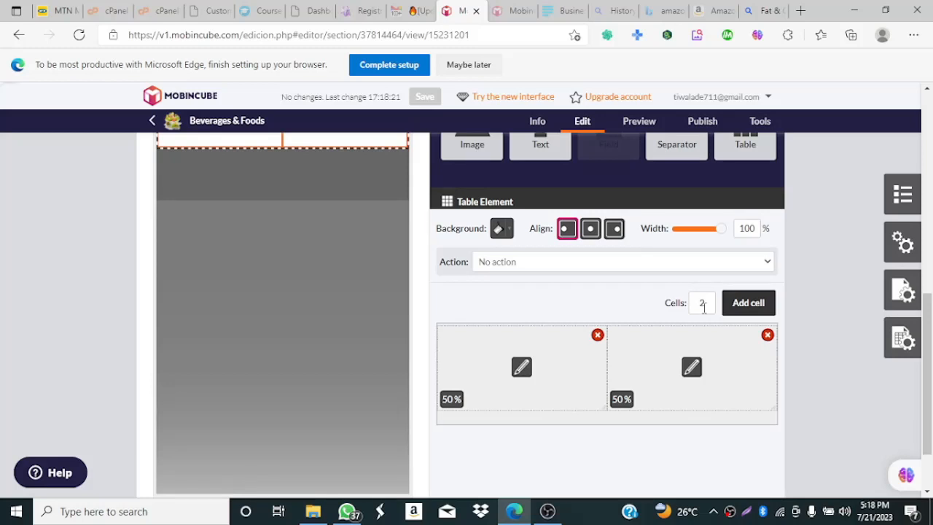
pyautogui.click(749, 305)
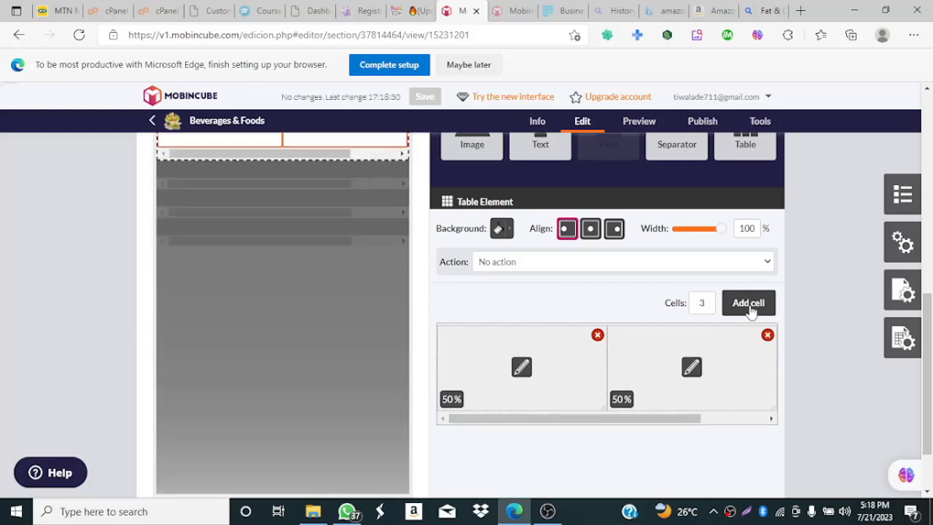
pyautogui.click(750, 307)
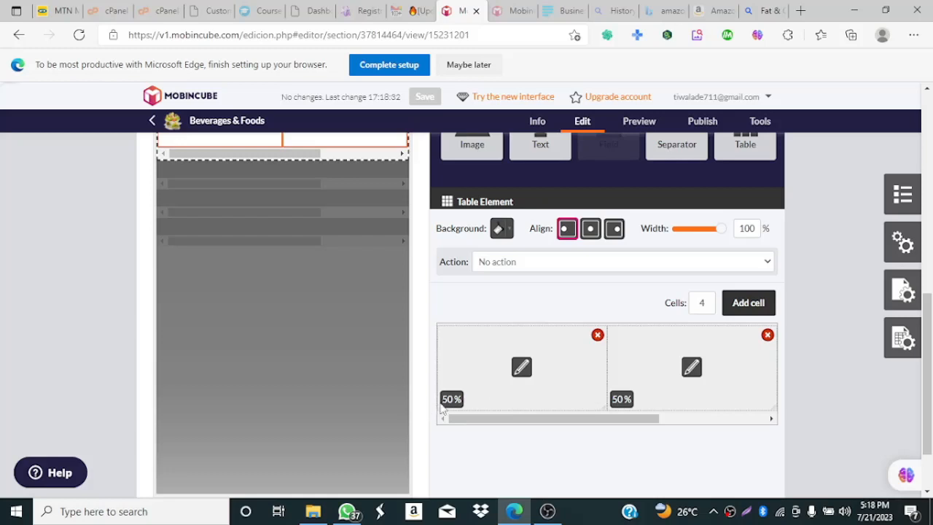
# - Resize the table's four cells to widths of 5%, 70%, 20% and 5%
pyautogui.moveTo(631, 421); pyautogui.dragTo(527, 431)
pyautogui.scroll(5, 325, 447)
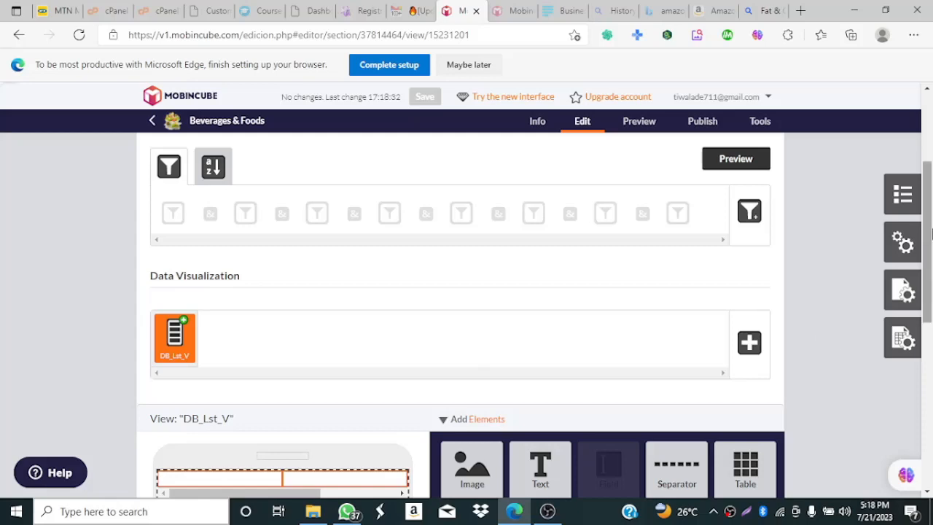
pyautogui.moveTo(929, 235); pyautogui.dragTo(929, 387)
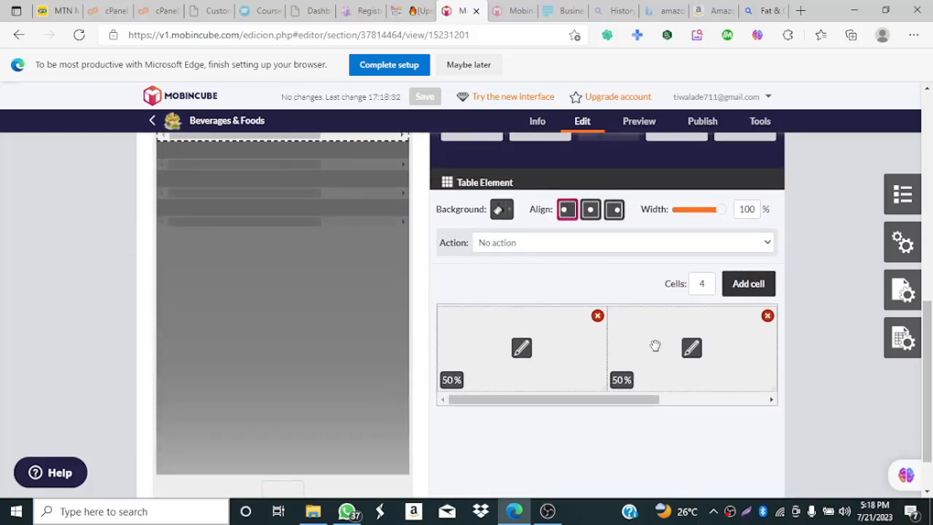
pyautogui.moveTo(609, 353); pyautogui.dragTo(422, 353)
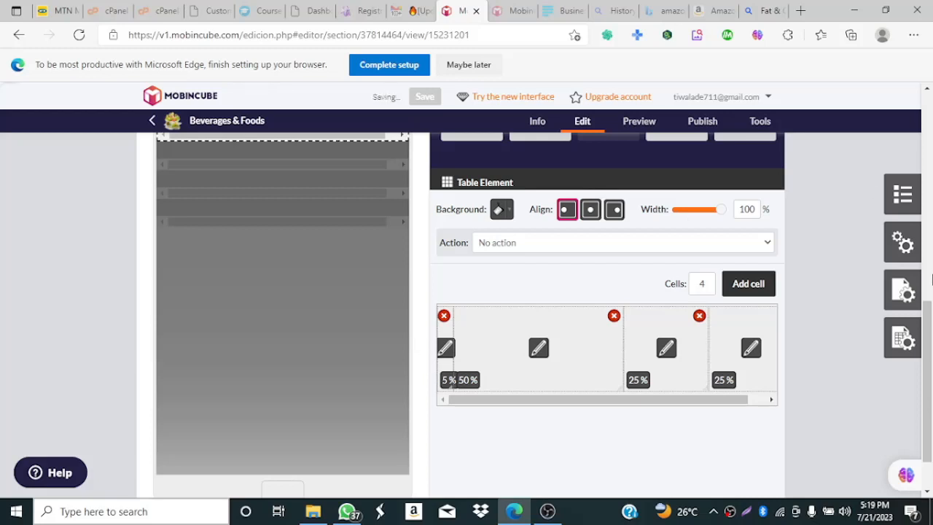
pyautogui.moveTo(782, 390); pyautogui.dragTo(694, 364)
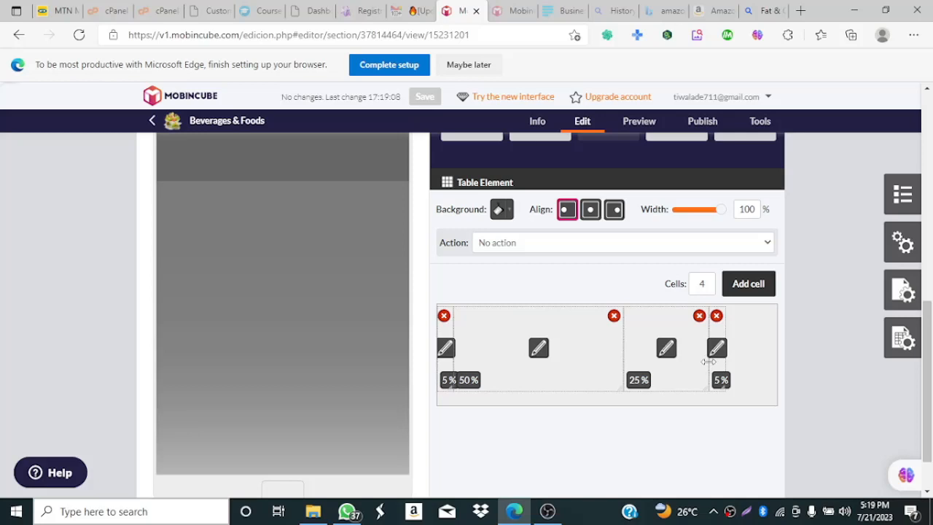
pyautogui.moveTo(709, 361); pyautogui.dragTo(696, 363)
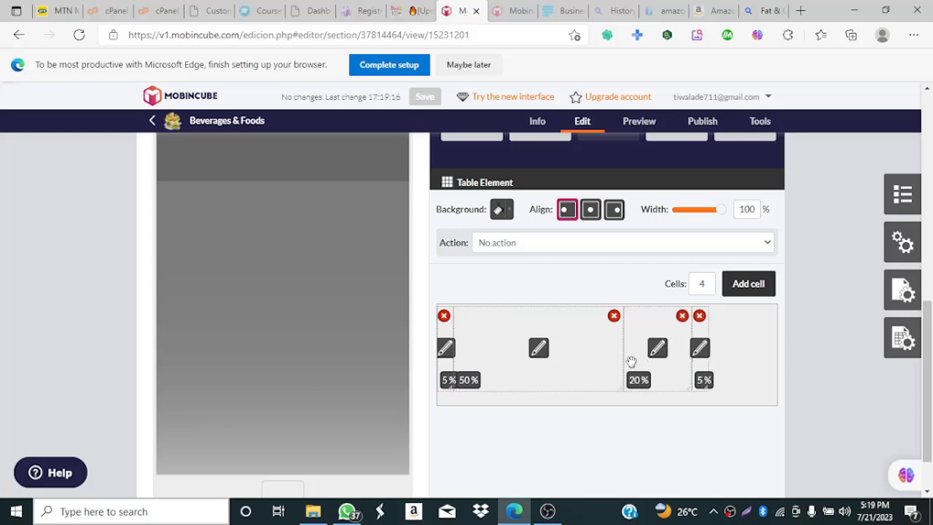
pyautogui.moveTo(624, 359); pyautogui.dragTo(696, 359)
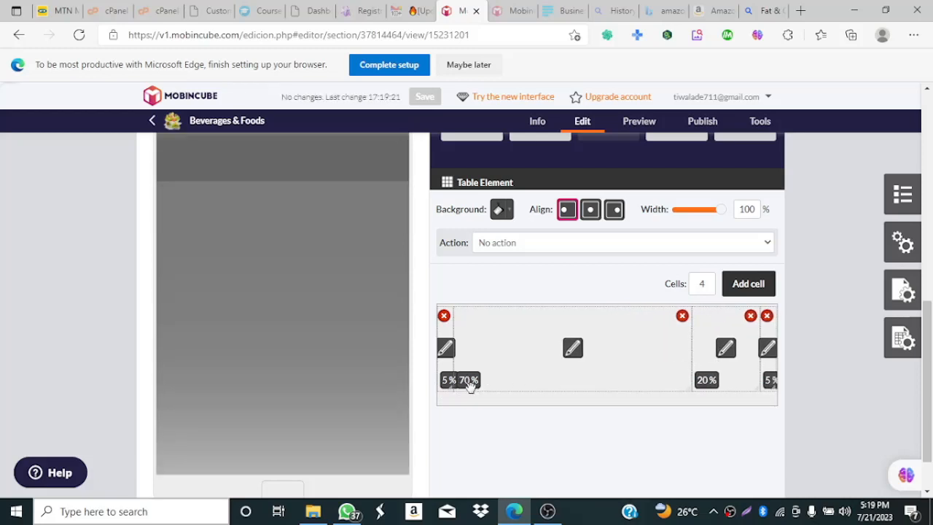
# - Add a fifth table cell, position it second with a 10% width, and reduce the widest cell to 60%
pyautogui.moveTo(927, 368); pyautogui.dragTo(921, 301)
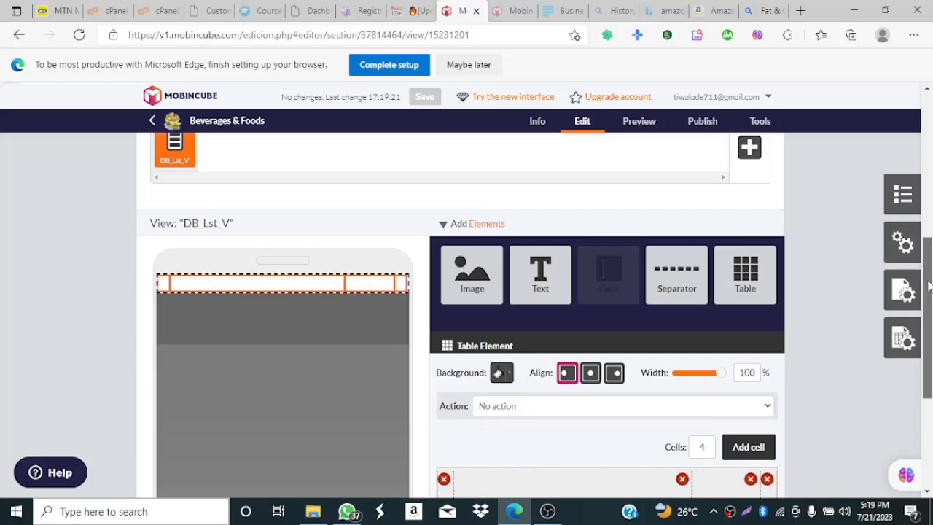
pyautogui.scroll(-3, 928, 287)
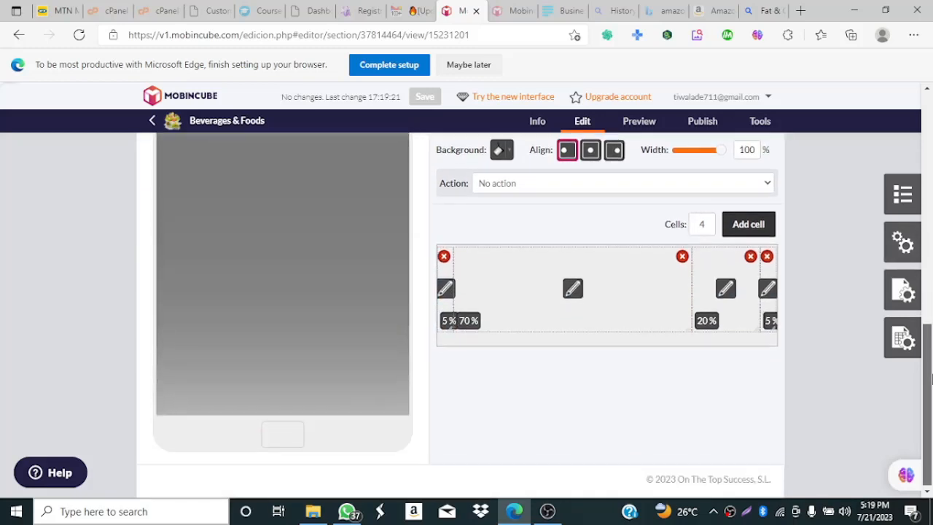
pyautogui.click(744, 226)
pyautogui.moveTo(661, 341); pyautogui.dragTo(796, 350)
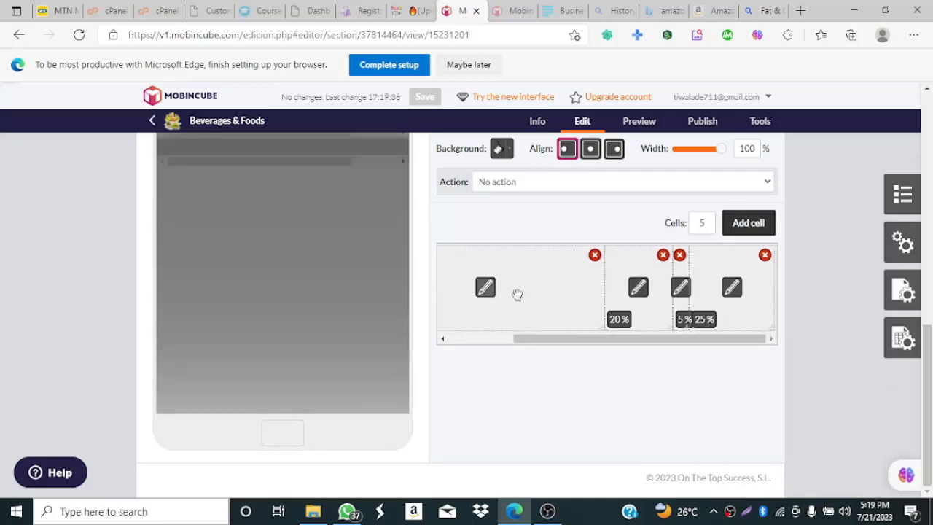
pyautogui.moveTo(706, 310); pyautogui.dragTo(490, 298)
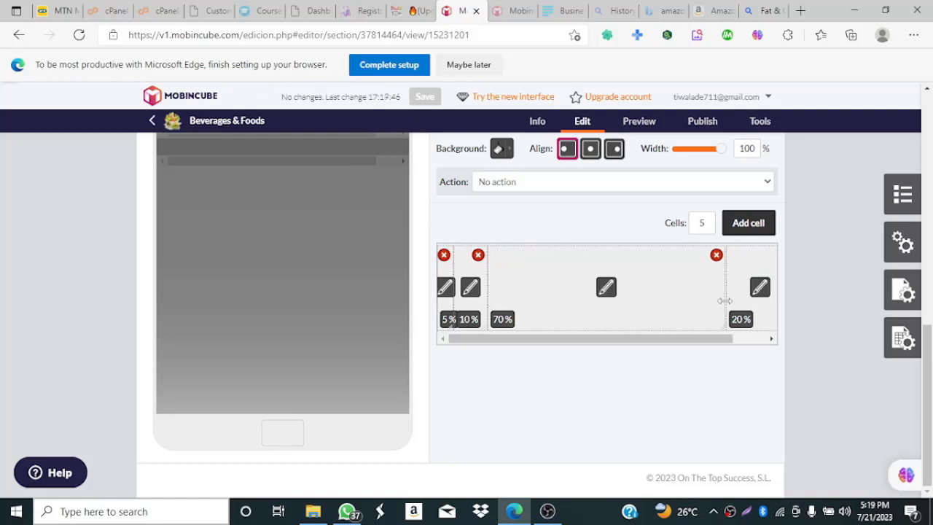
pyautogui.moveTo(724, 300); pyautogui.dragTo(694, 307)
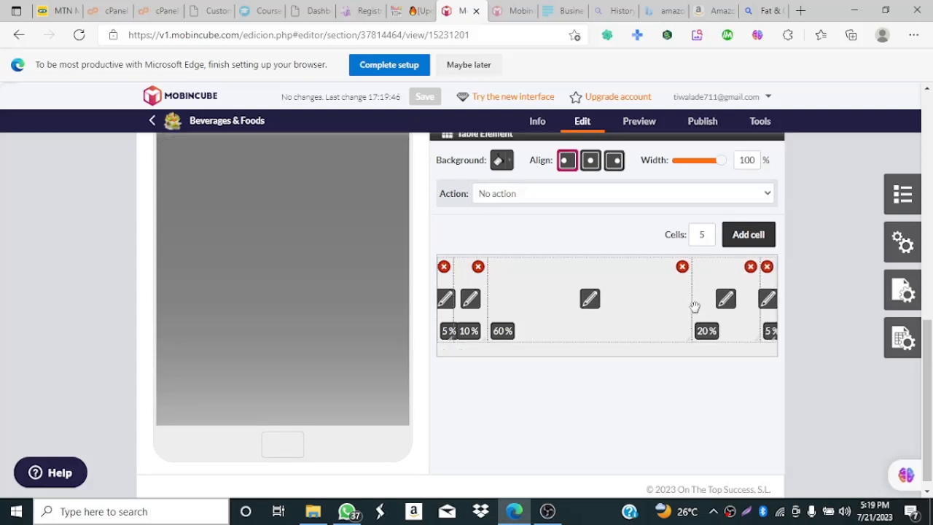
# - Place the S/N field in the 10% cell, Names in the 60% cell and Images in the 20% cell
pyautogui.moveTo(928, 351); pyautogui.dragTo(919, 261)
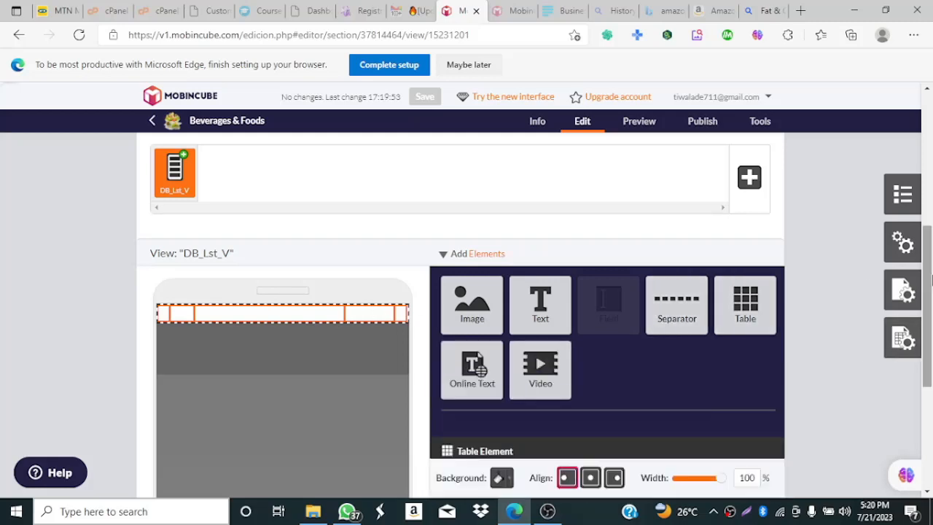
pyautogui.moveTo(929, 284); pyautogui.dragTo(929, 336)
pyautogui.moveTo(666, 173)
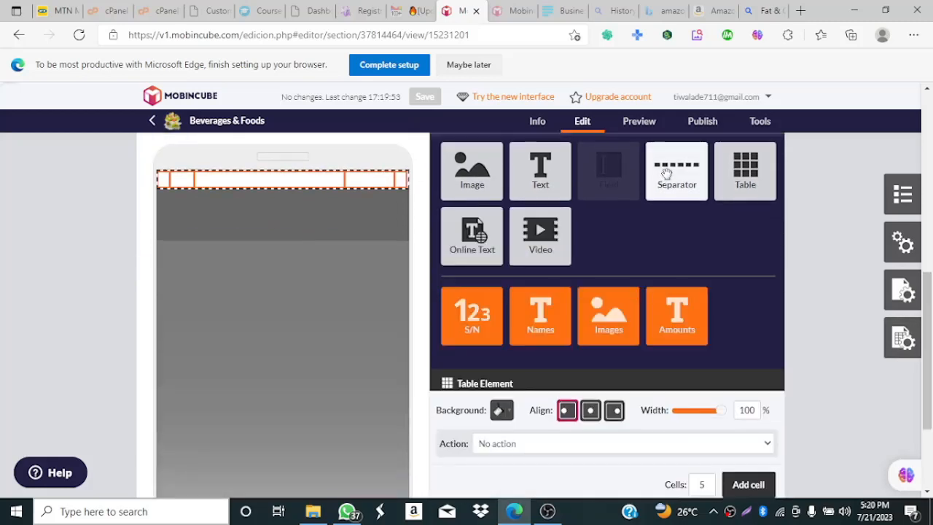
pyautogui.moveTo(490, 296); pyautogui.dragTo(180, 176)
pyautogui.moveTo(541, 175)
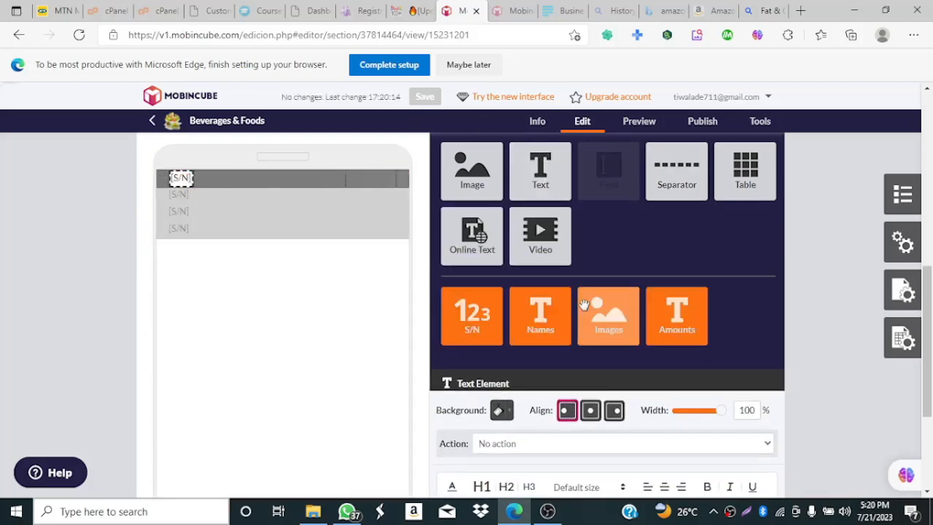
pyautogui.moveTo(547, 323); pyautogui.dragTo(278, 179)
pyautogui.moveTo(586, 266)
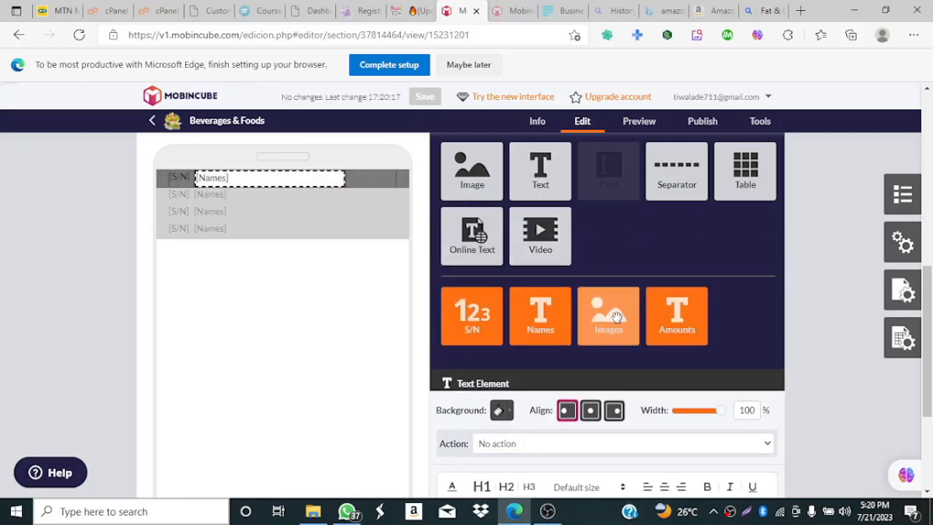
pyautogui.moveTo(610, 312); pyautogui.dragTo(374, 179)
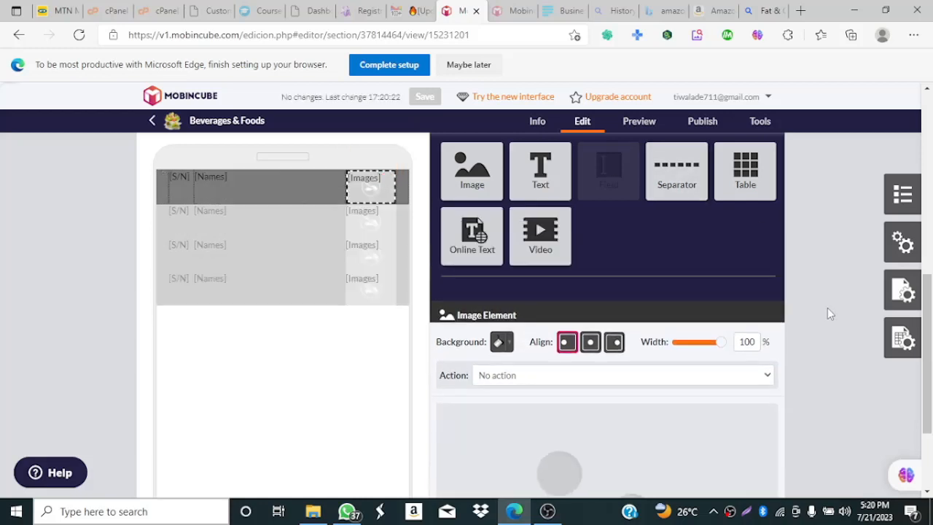
# - Examine the text colour and text size options offered for the Names field in the table
pyautogui.moveTo(677, 182)
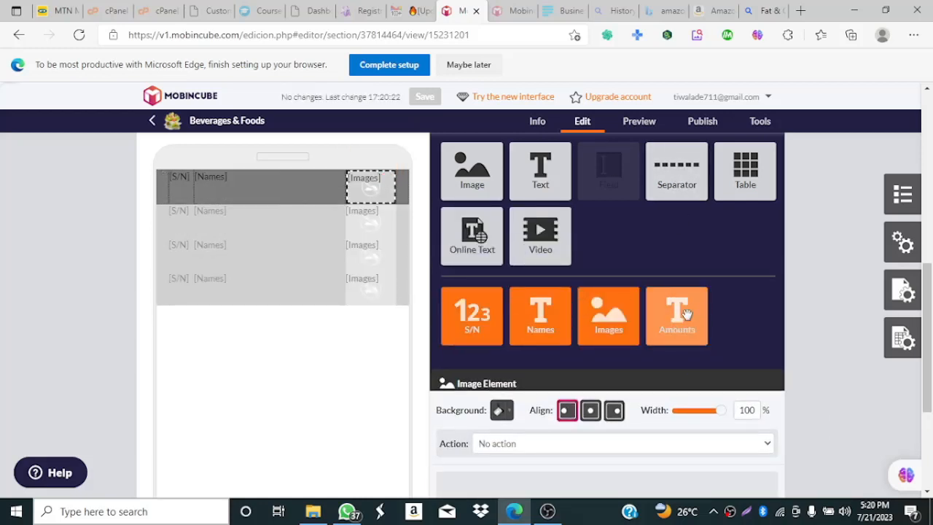
pyautogui.click(296, 393)
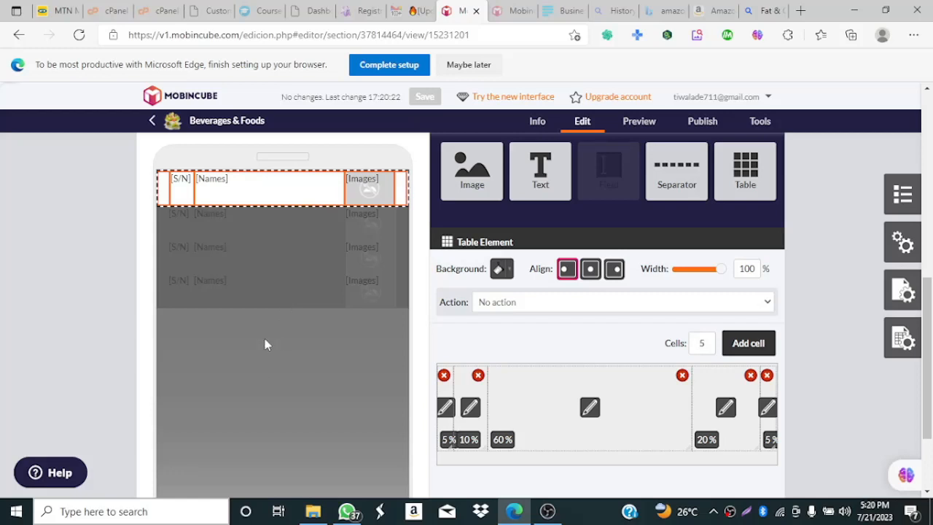
pyautogui.moveTo(376, 202)
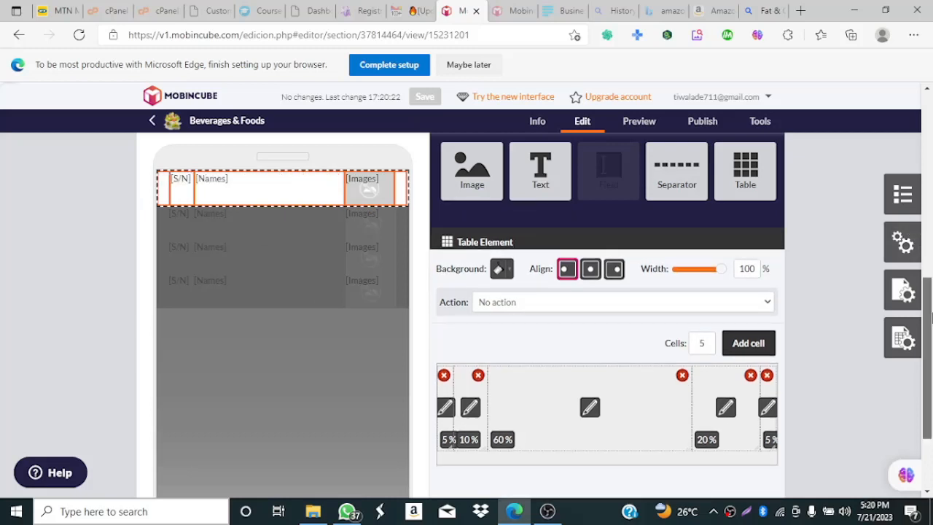
pyautogui.moveTo(931, 314)
pyautogui.mouseDown()
pyautogui.moveTo(932, 330)
pyautogui.moveTo(931, 317)
pyautogui.mouseUp()
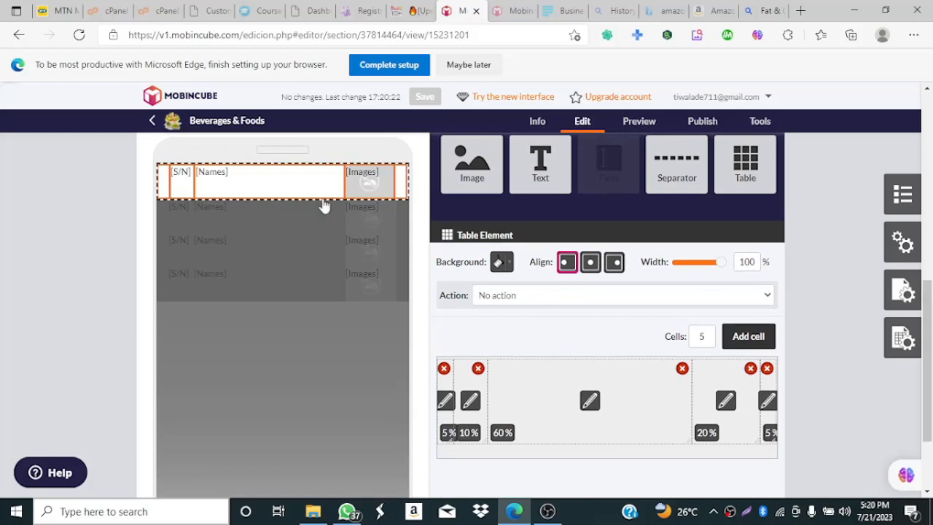
pyautogui.click(248, 174)
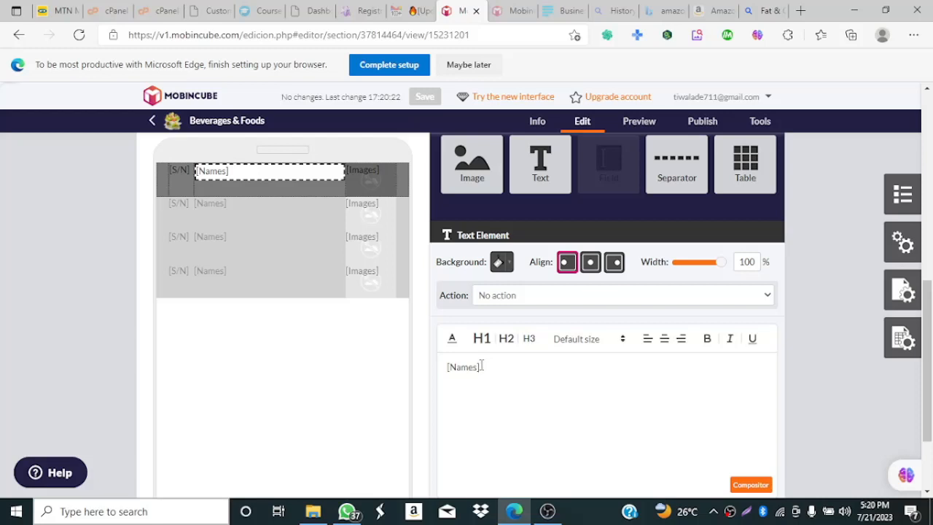
pyautogui.moveTo(477, 367); pyautogui.dragTo(435, 373)
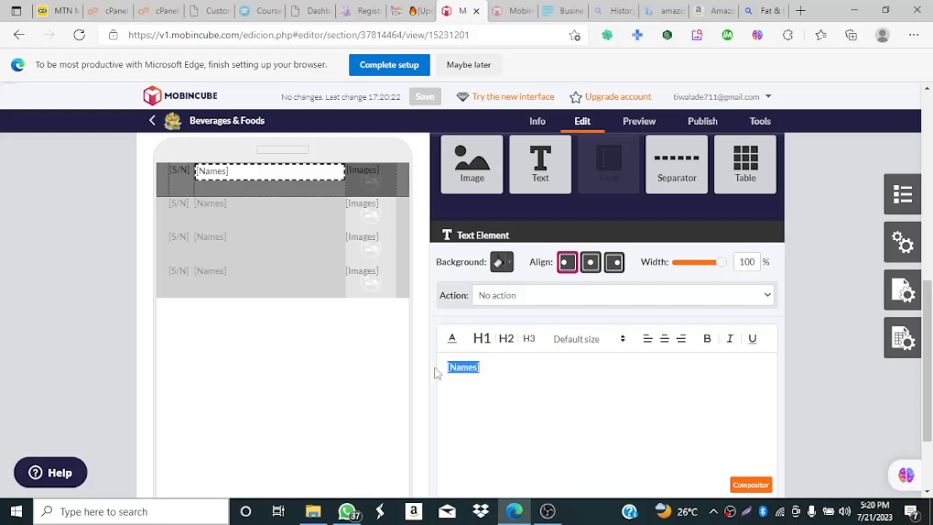
pyautogui.click(452, 341)
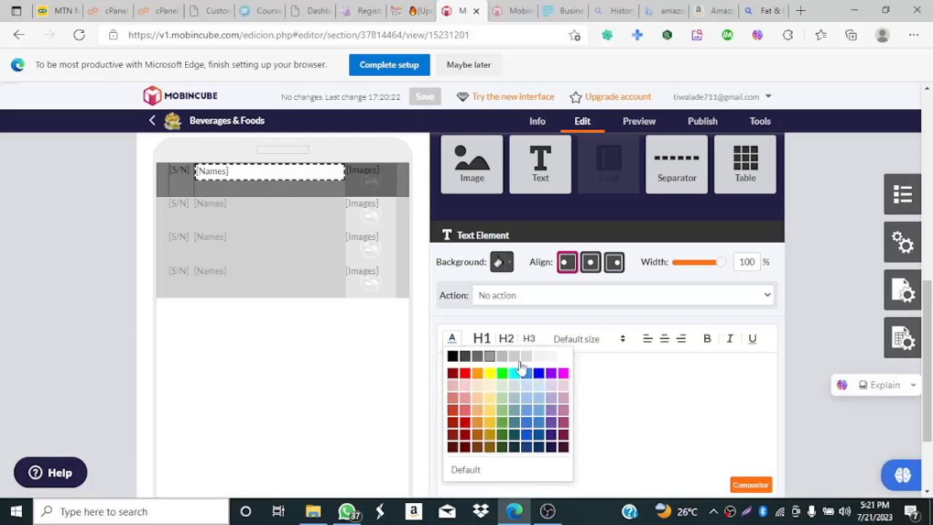
pyautogui.click(602, 390)
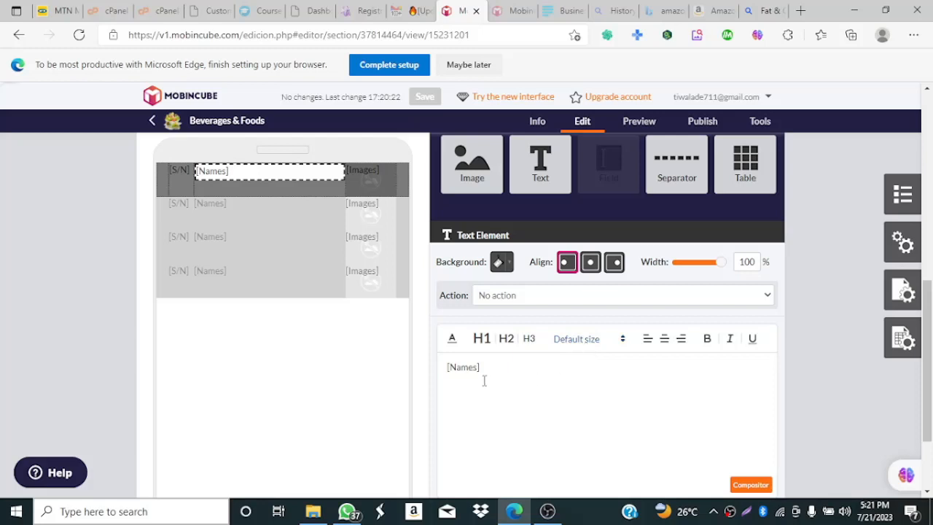
pyautogui.moveTo(482, 368); pyautogui.dragTo(447, 369)
pyautogui.click(572, 340)
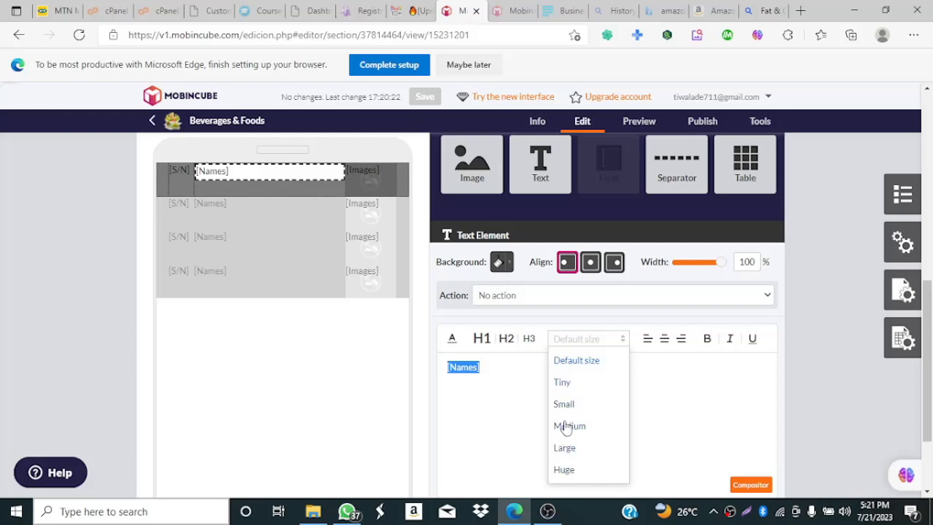
# - Try centre alignment, bold and italic on the Names text, and restore its left alignment
pyautogui.click(665, 341)
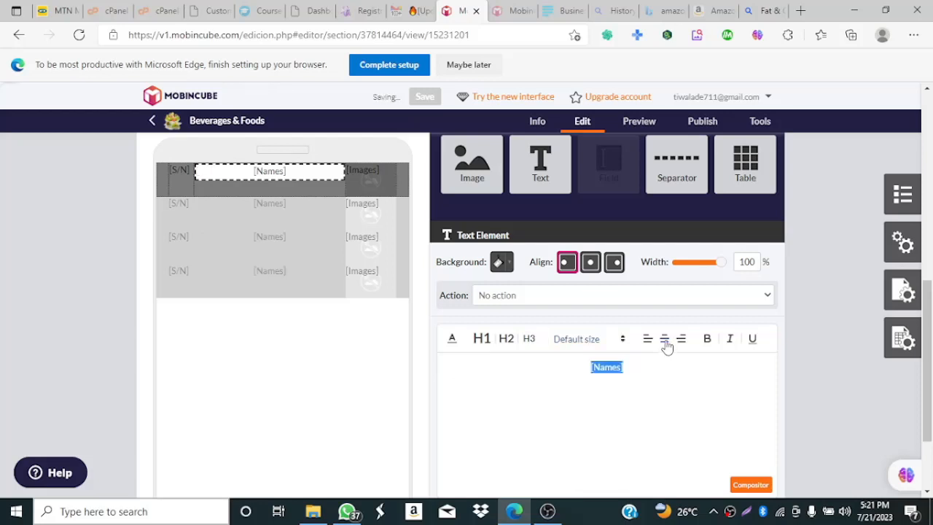
pyautogui.click(705, 343)
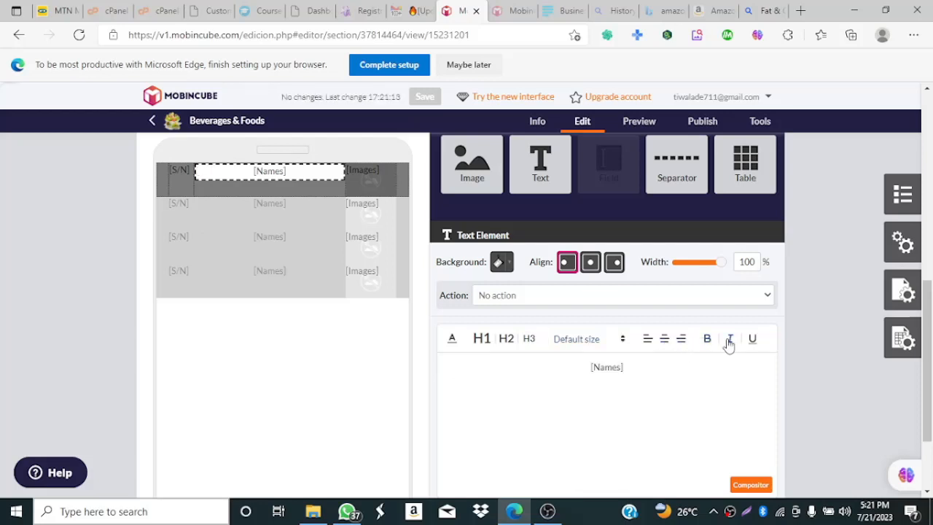
pyautogui.click(730, 344)
pyautogui.moveTo(619, 369); pyautogui.dragTo(581, 367)
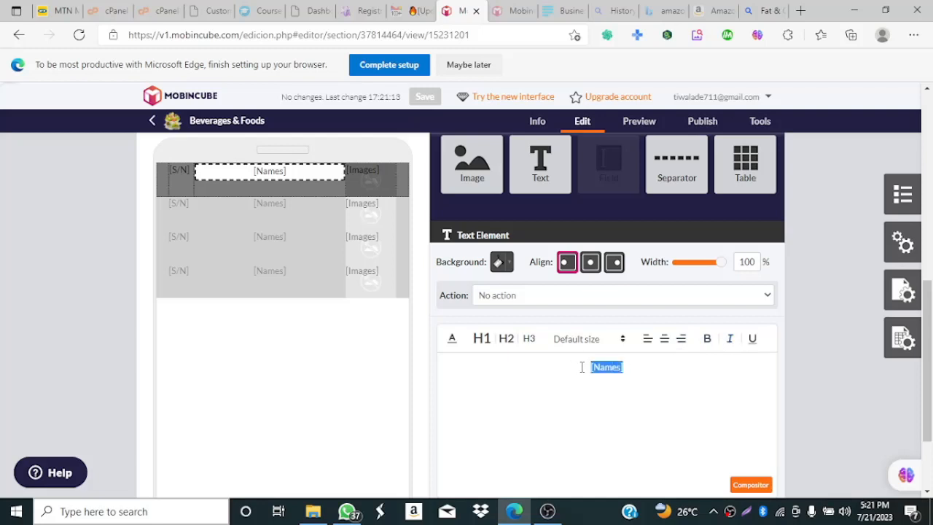
pyautogui.click(730, 343)
pyautogui.moveTo(627, 367); pyautogui.dragTo(590, 368)
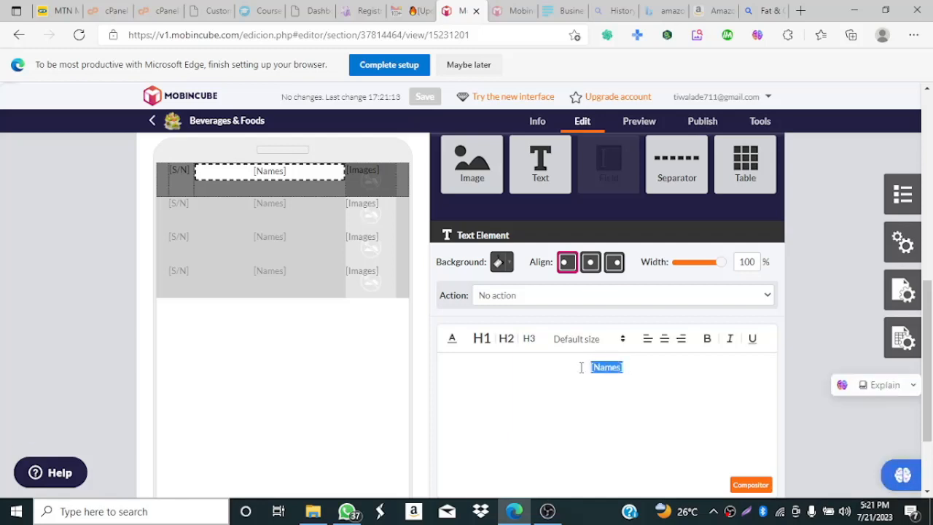
pyautogui.click(649, 343)
pyautogui.click(539, 362)
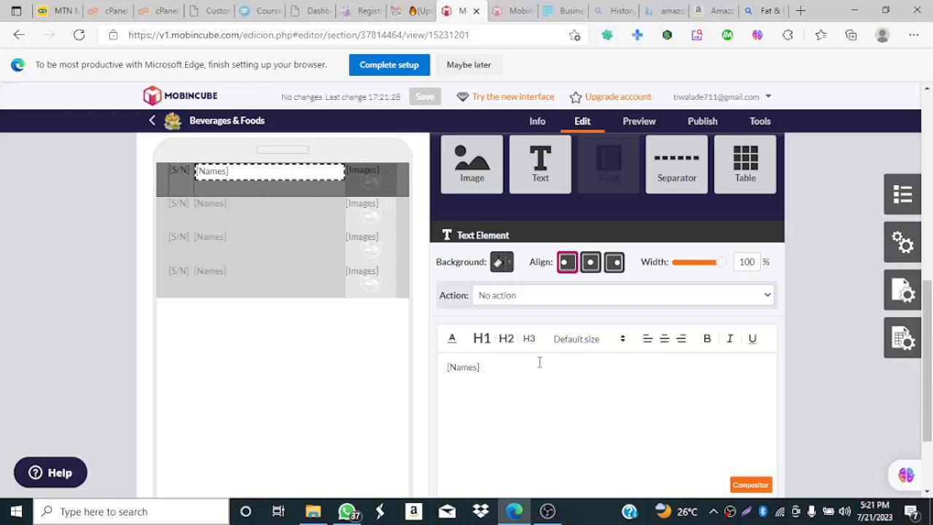
pyautogui.moveTo(488, 368); pyautogui.dragTo(437, 373)
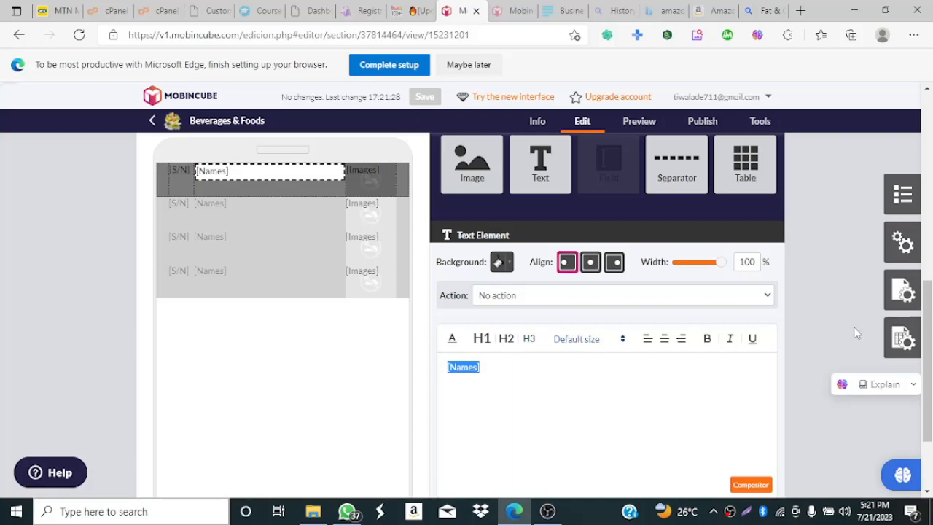
pyautogui.click(827, 336)
pyautogui.moveTo(927, 342); pyautogui.dragTo(927, 257)
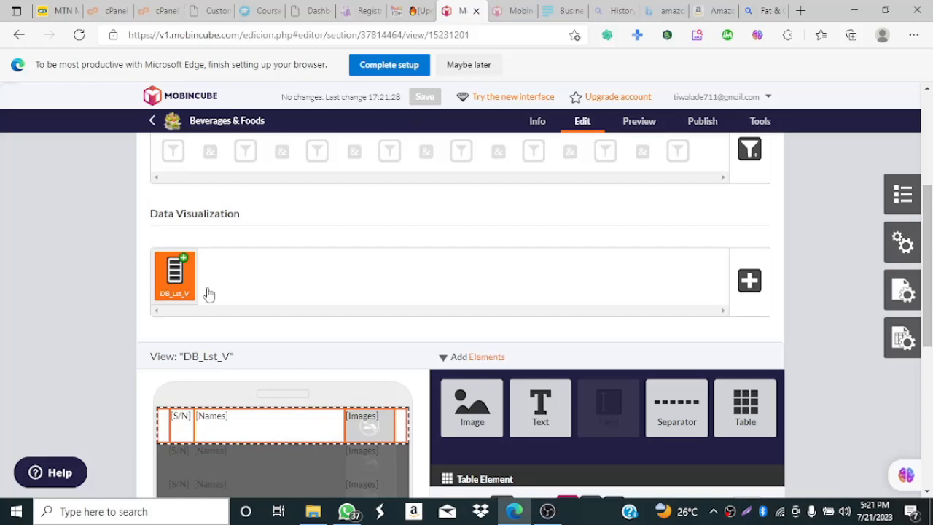
# - Add a Detail View to the screen's data visualization
pyautogui.click(751, 288)
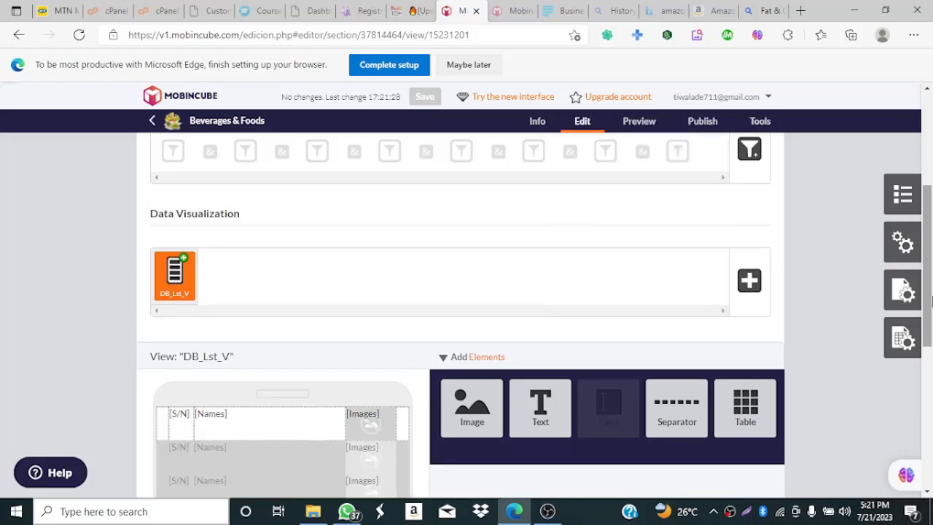
pyautogui.scroll(2, 930, 301)
pyautogui.click(751, 387)
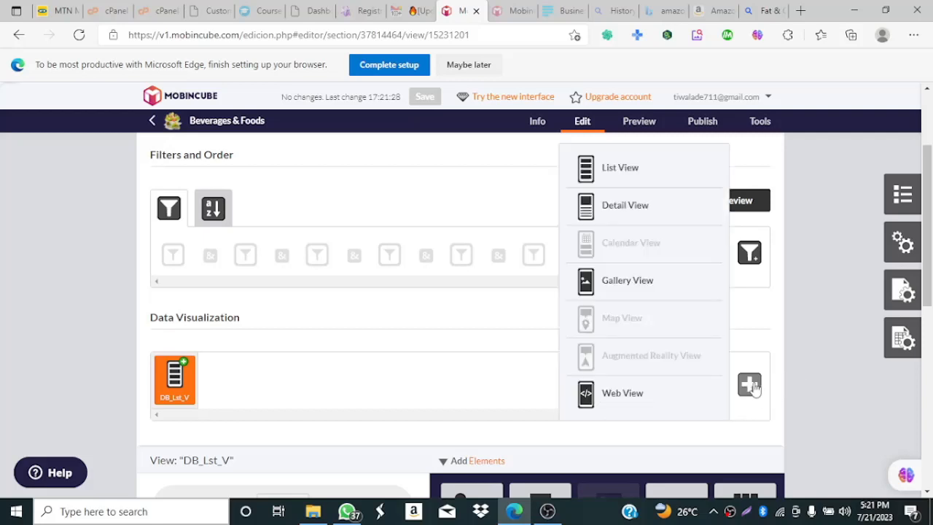
pyautogui.click(649, 209)
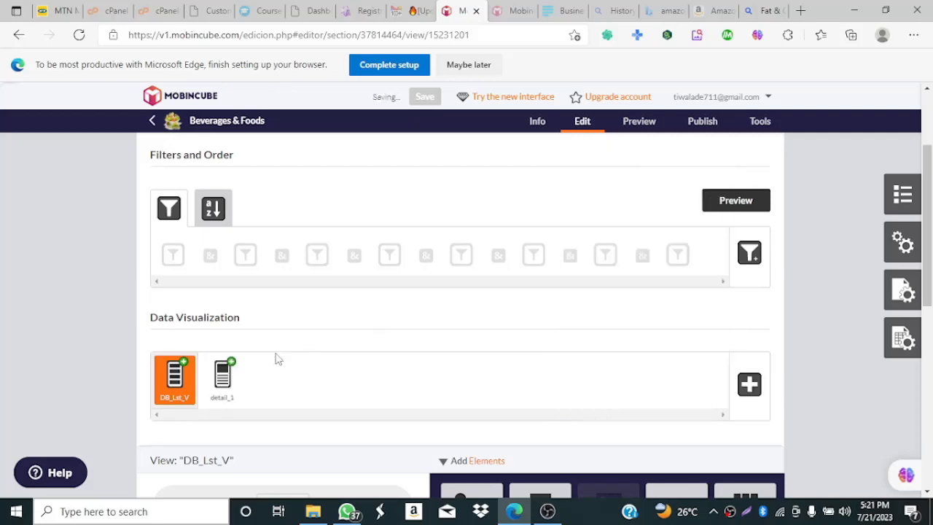
# - Rename the new detail view as DB Dt Vi
pyautogui.click(223, 384)
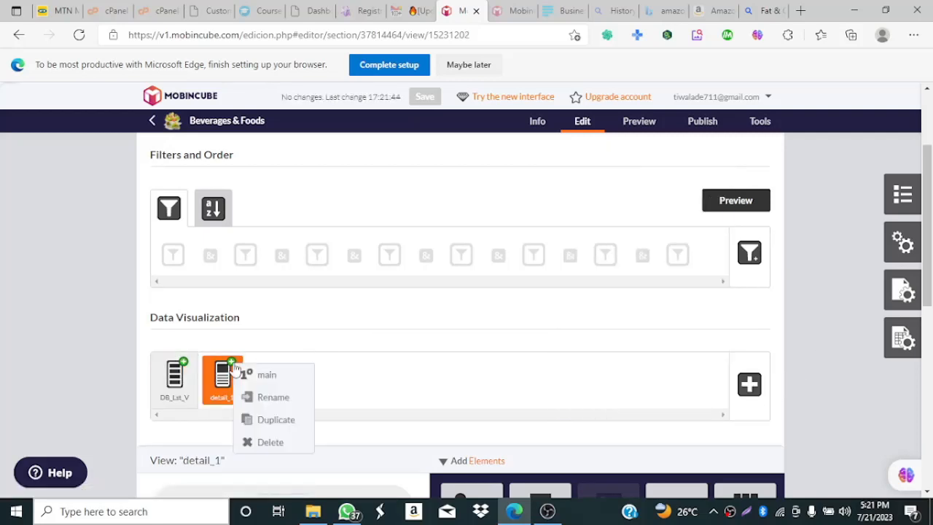
pyautogui.click(288, 399)
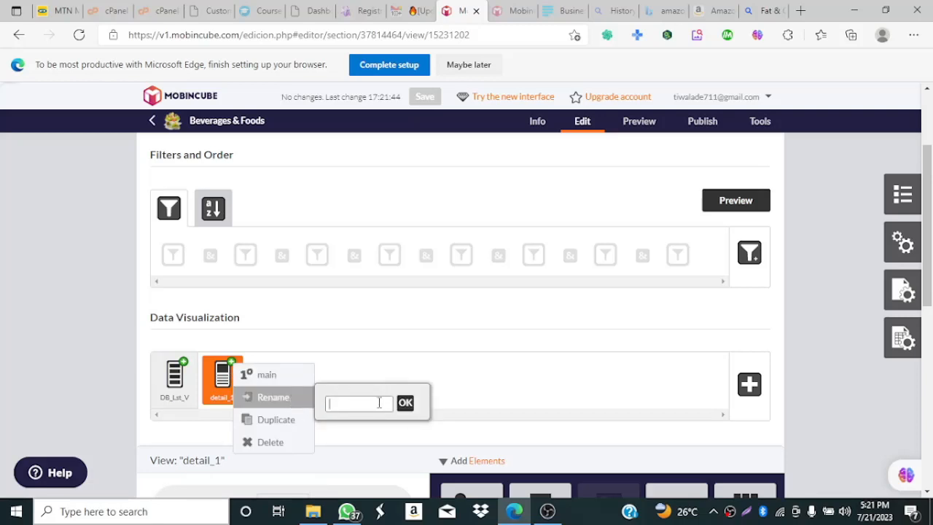
pyautogui.write('DB')
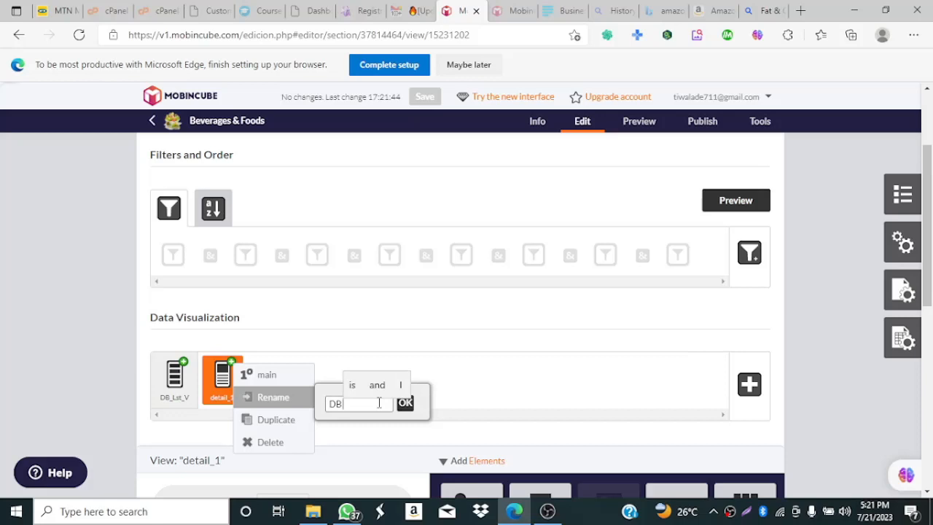
pyautogui.write(' Dt V')
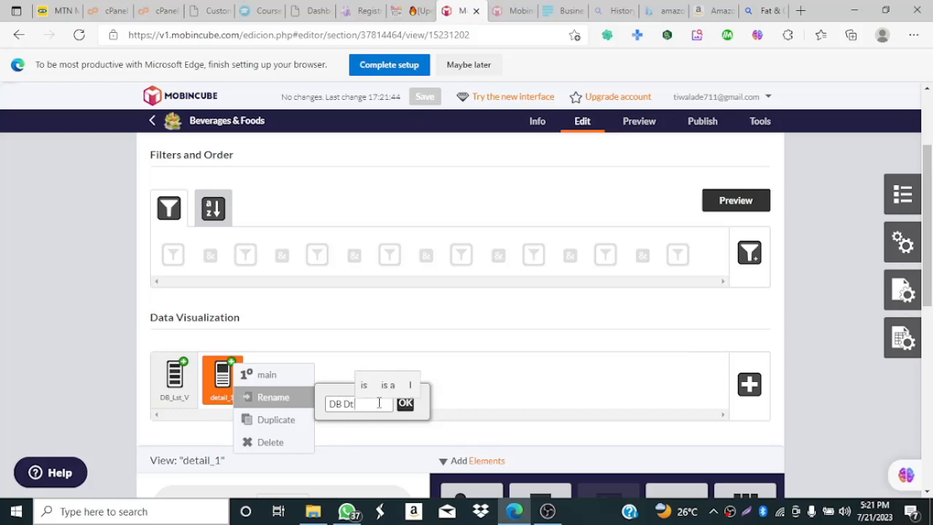
pyautogui.write('i')
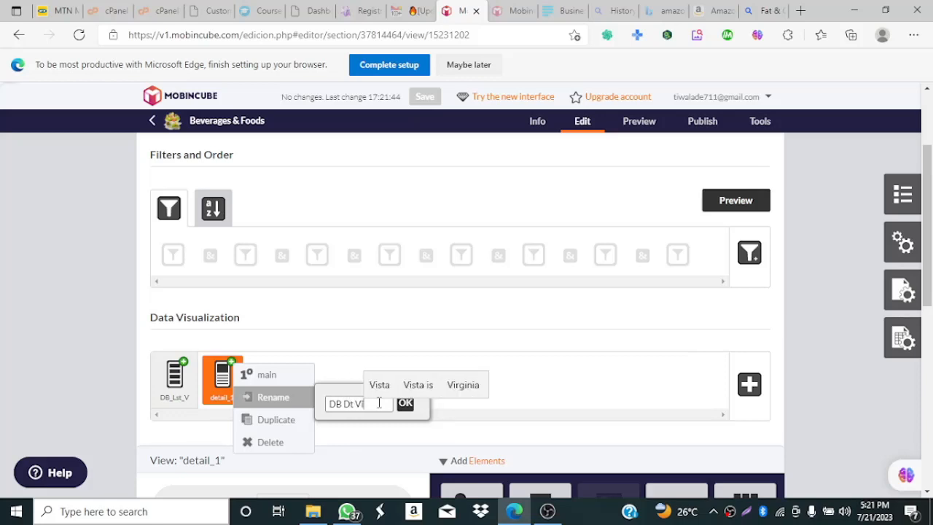
pyautogui.click(406, 403)
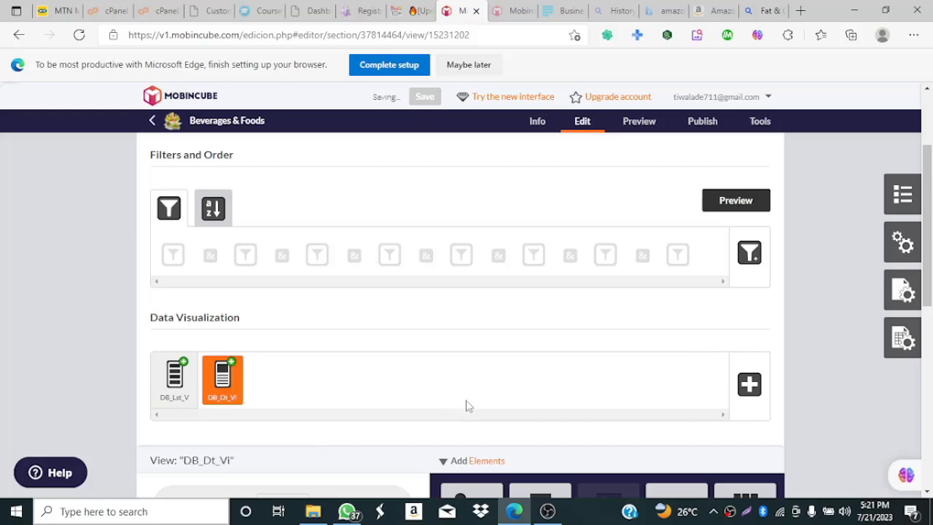
# - Compare the layout and the available elements of the DB_Dt_Vi detail view with those of the DB_Lst_V list view
pyautogui.scroll(-2, 929, 306)
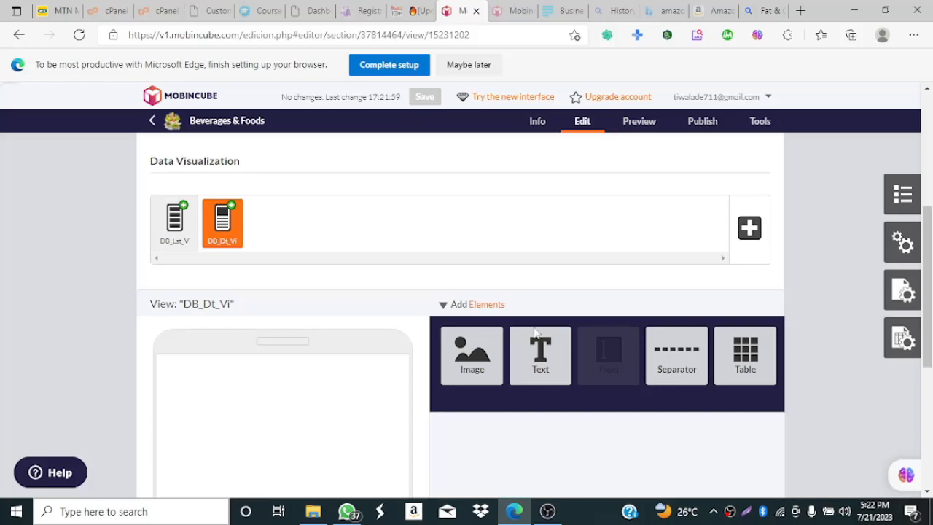
pyautogui.moveTo(927, 230)
pyautogui.mouseDown()
pyautogui.moveTo(927, 259)
pyautogui.moveTo(927, 239)
pyautogui.mouseUp()
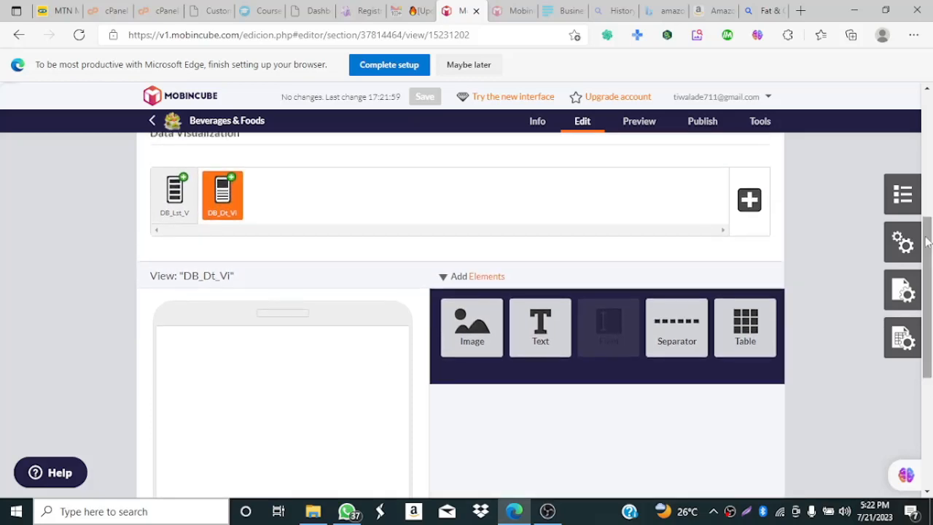
pyautogui.click(174, 199)
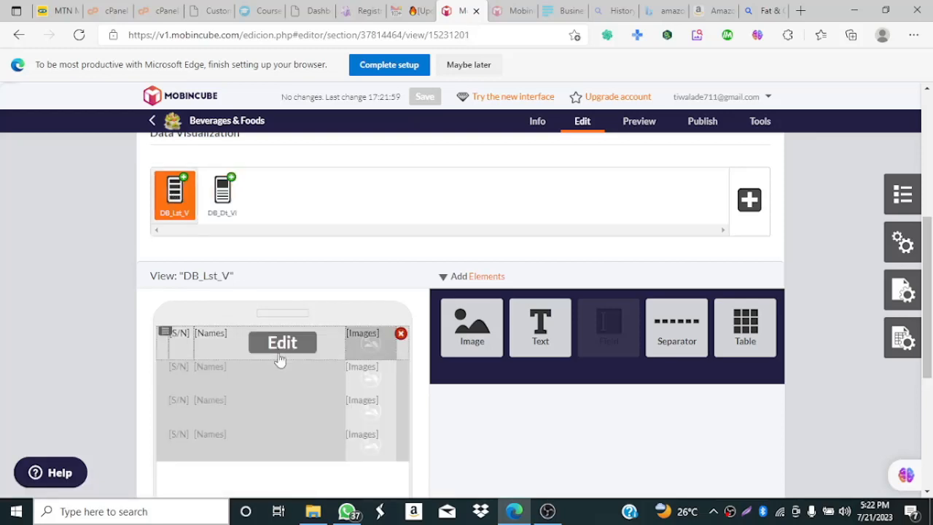
pyautogui.click(227, 210)
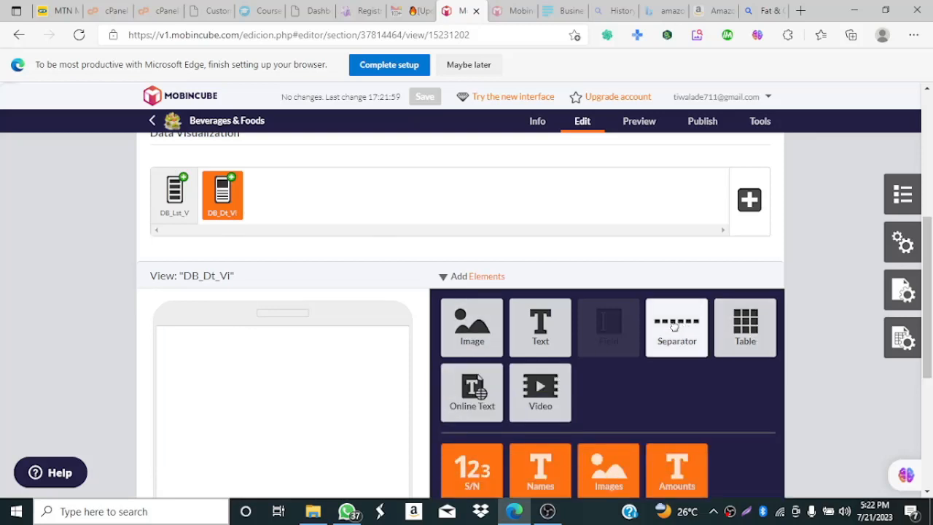
# - Try to place the DB TOP Bar in the upper half of the DB_Lst_V view's bar layout
pyautogui.click(174, 208)
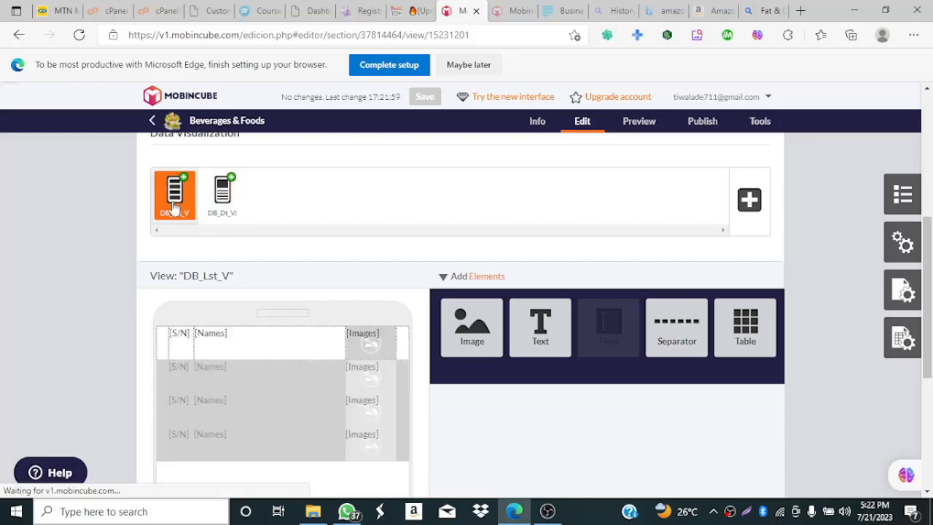
pyautogui.click(902, 338)
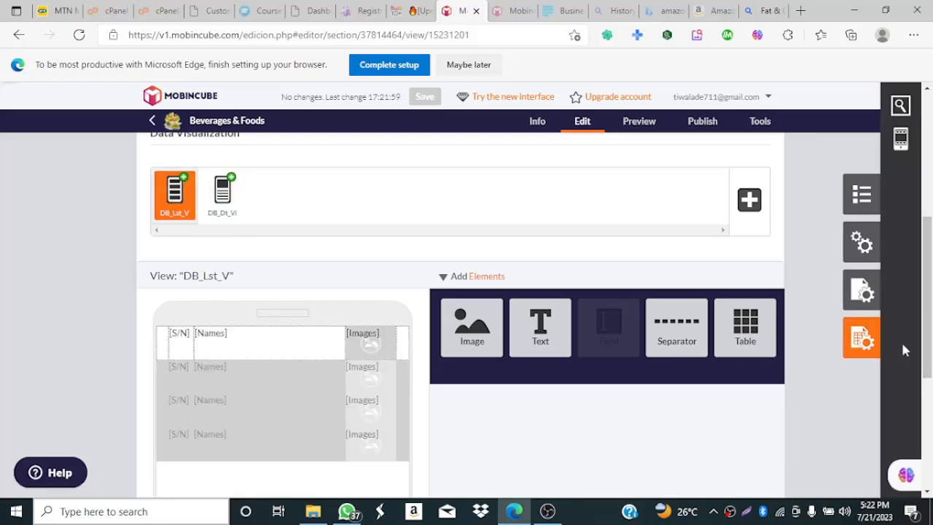
pyautogui.click(901, 140)
pyautogui.click(543, 179)
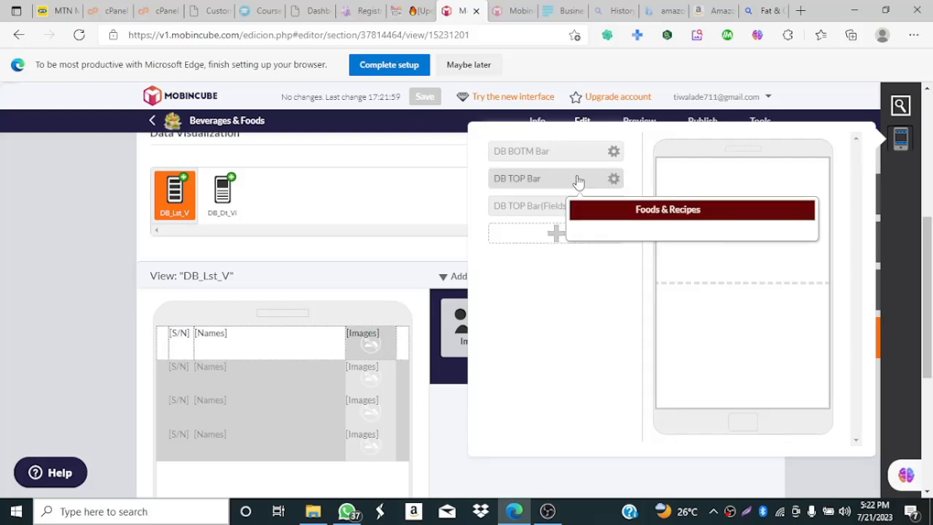
pyautogui.moveTo(578, 181); pyautogui.dragTo(756, 169)
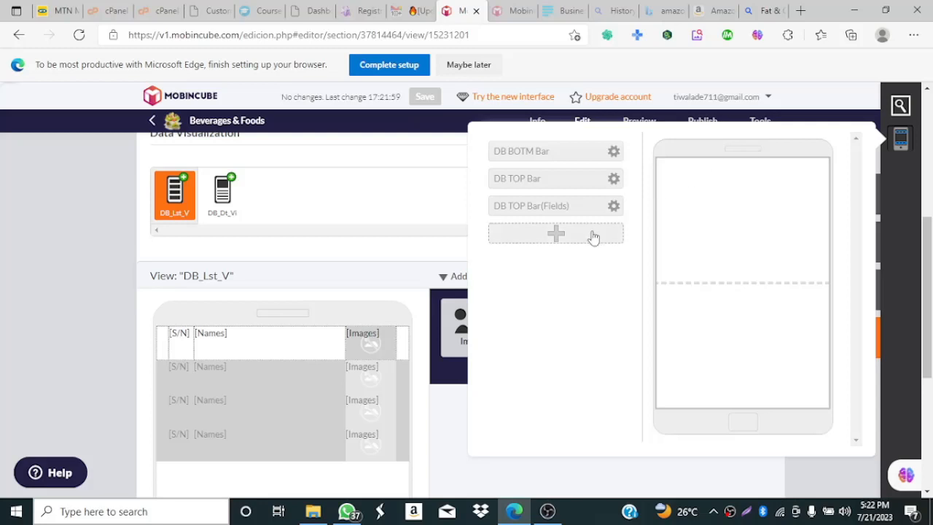
pyautogui.moveTo(566, 186); pyautogui.dragTo(760, 180)
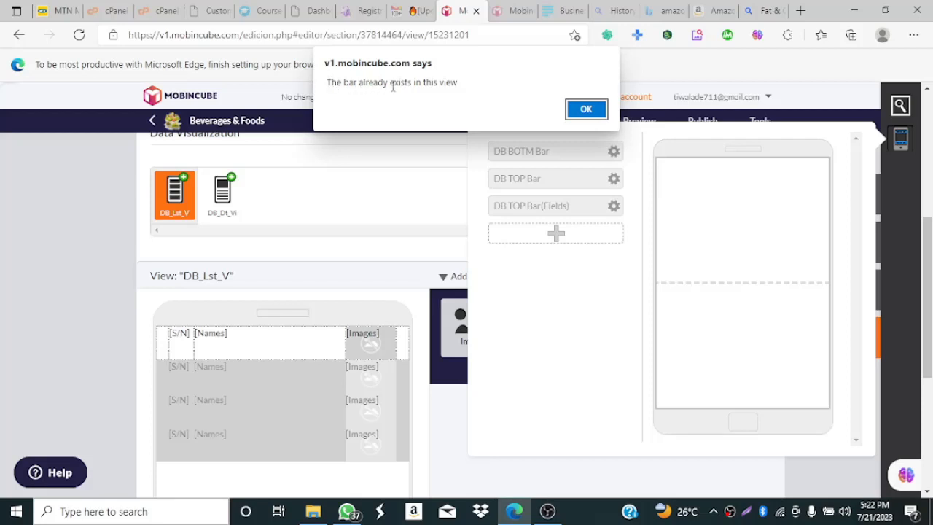
pyautogui.click(589, 111)
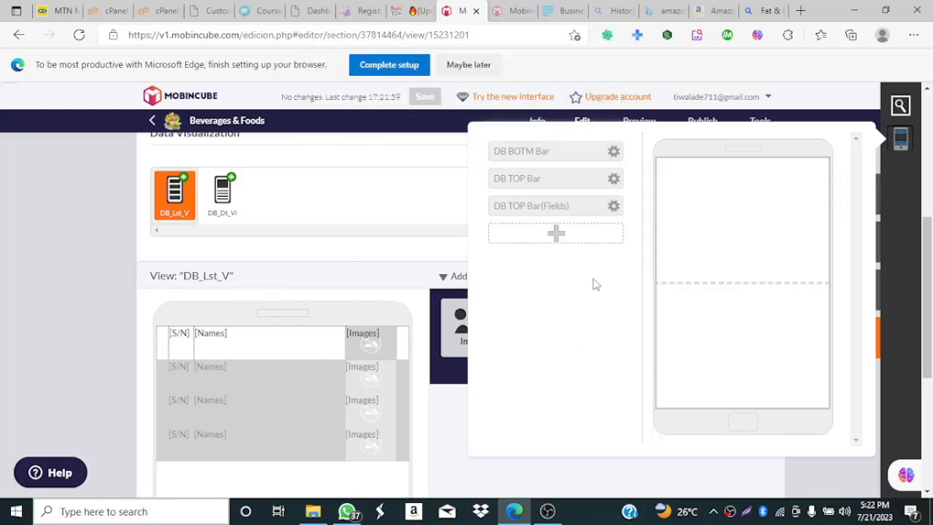
pyautogui.click(901, 139)
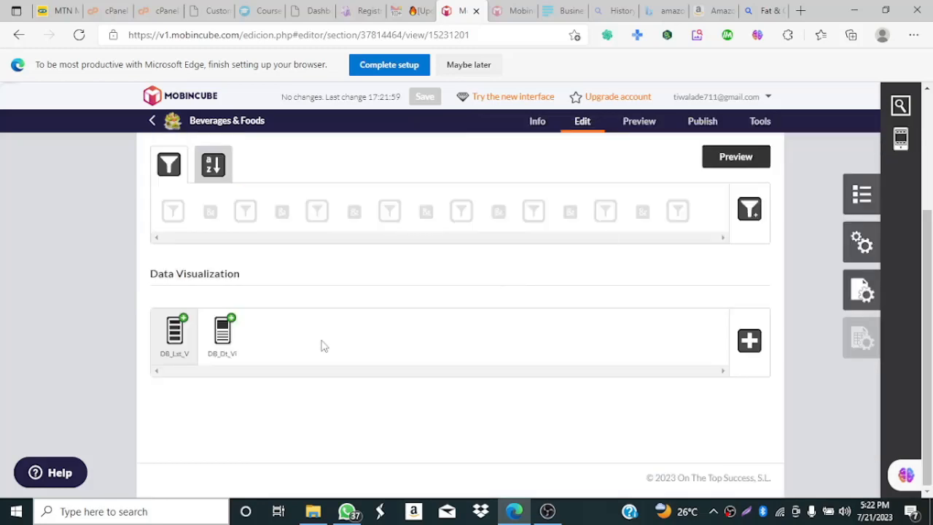
# - Add two separators to the DB_Dt_Vi detail view and set the line style of each to No line
pyautogui.click(222, 334)
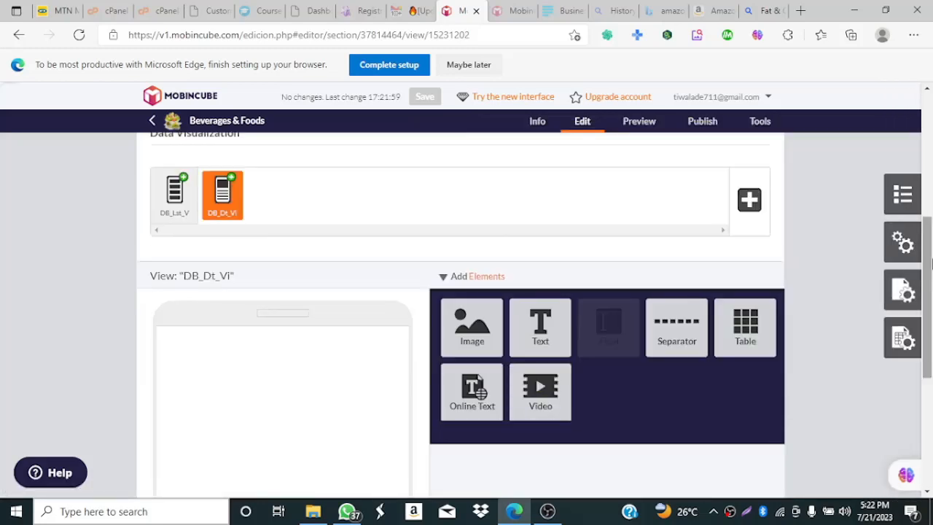
pyautogui.moveTo(932, 264); pyautogui.dragTo(931, 323)
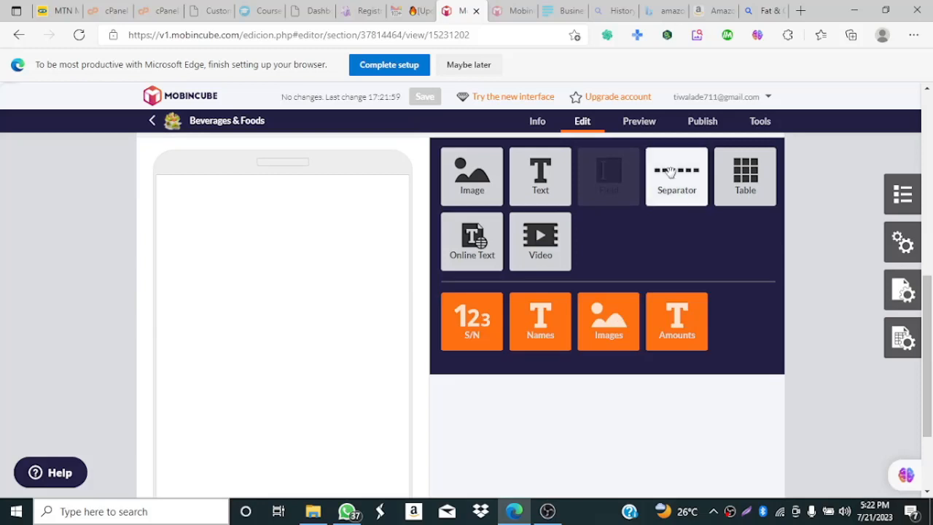
pyautogui.moveTo(670, 171); pyautogui.dragTo(298, 244)
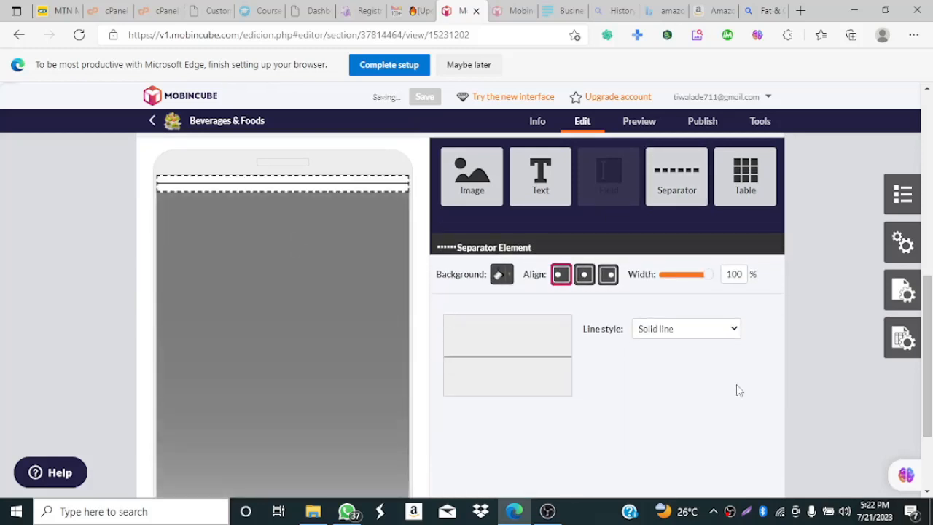
pyautogui.click(700, 328)
pyautogui.click(694, 346)
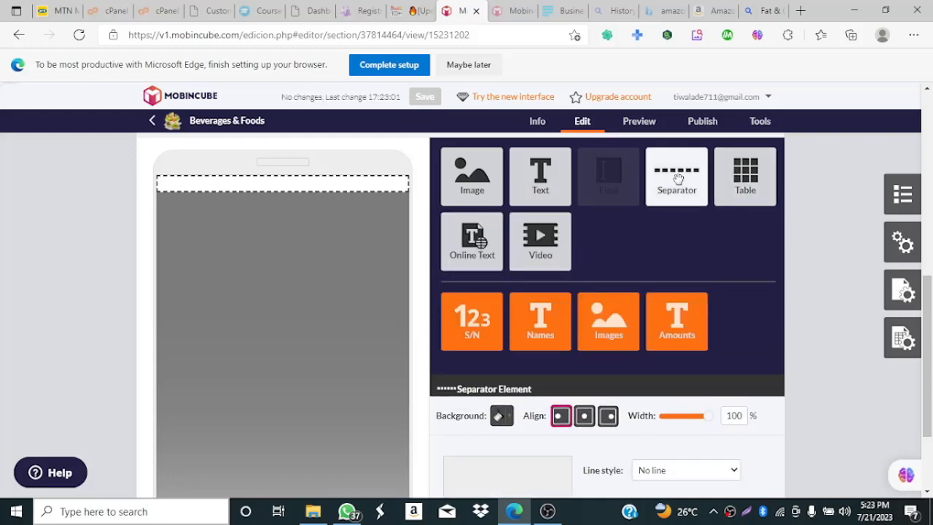
pyautogui.moveTo(677, 180); pyautogui.dragTo(308, 265)
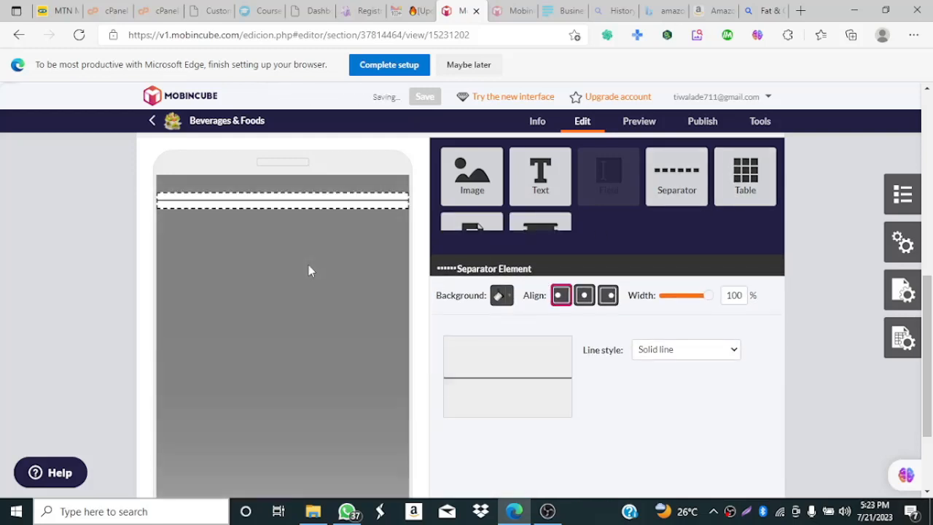
pyautogui.click(665, 329)
pyautogui.click(677, 347)
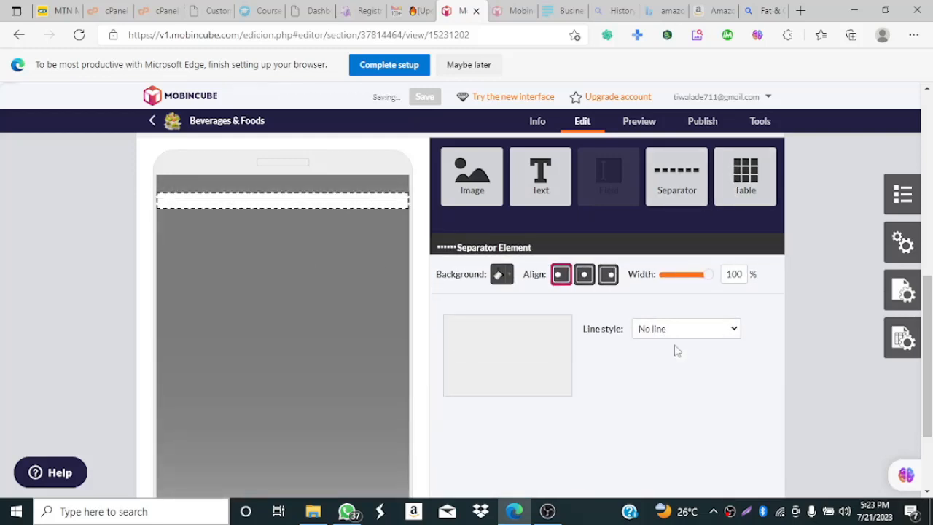
# - Add a table below the separators with a single 100% cell, and set the table to 50% width with centre alignment
pyautogui.moveTo(731, 179)
pyautogui.moveTo(731, 179); pyautogui.dragTo(265, 291)
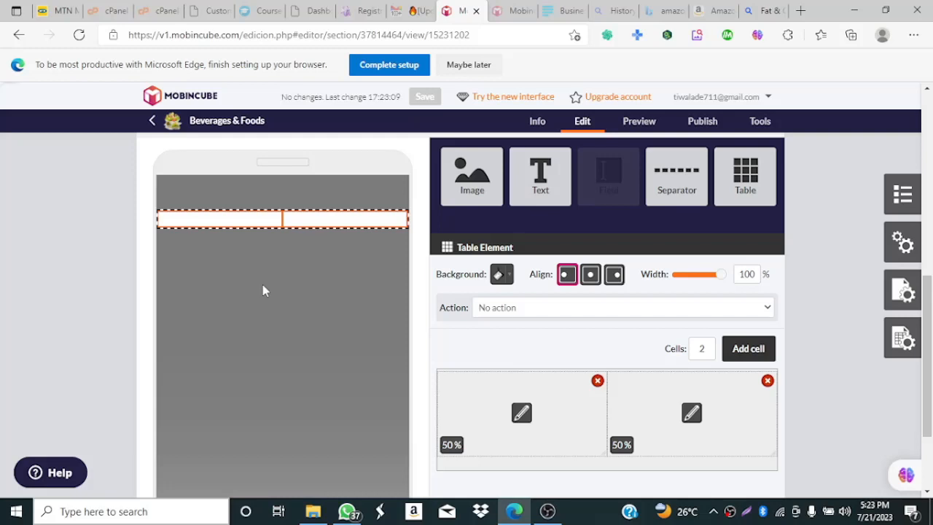
pyautogui.moveTo(612, 206)
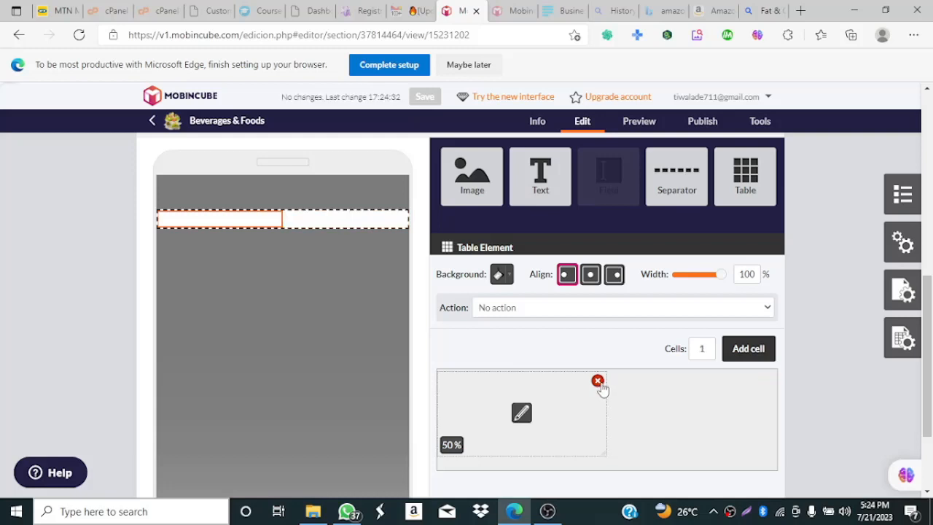
pyautogui.moveTo(606, 394); pyautogui.dragTo(779, 398)
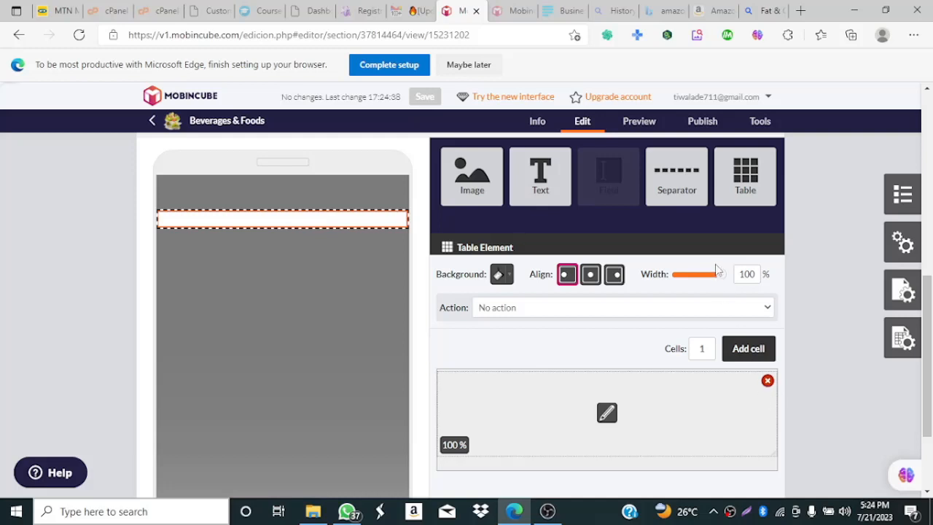
pyautogui.moveTo(719, 274); pyautogui.dragTo(691, 280)
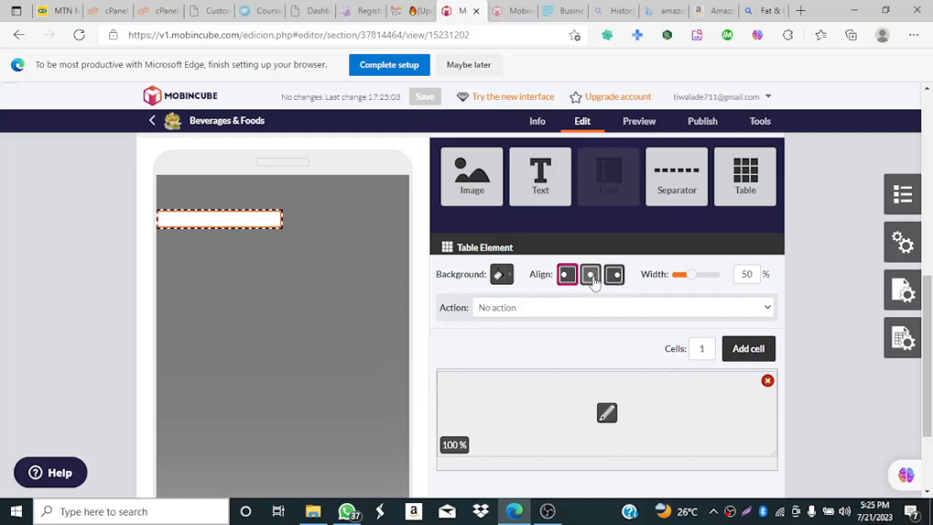
pyautogui.click(591, 275)
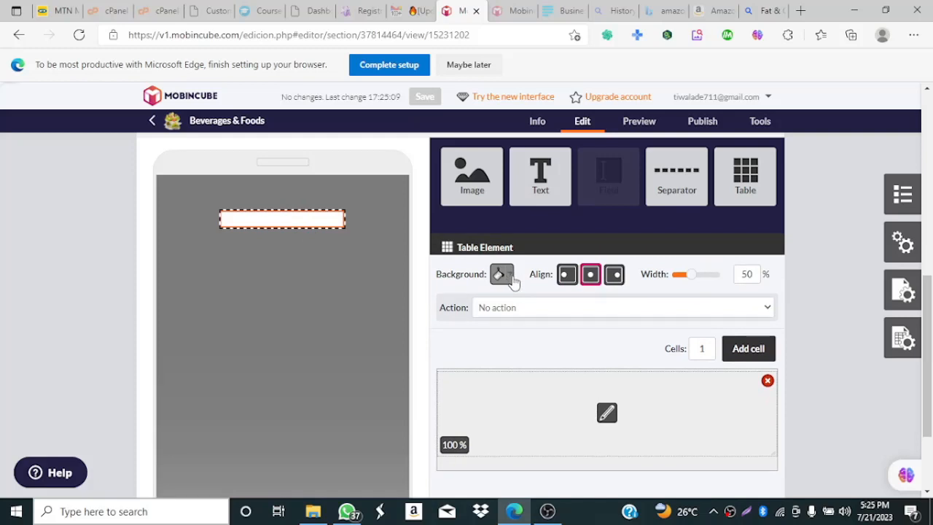
# - Try solid and gradient backgrounds on the 50% width table, and set its background back to None
pyautogui.click(513, 282)
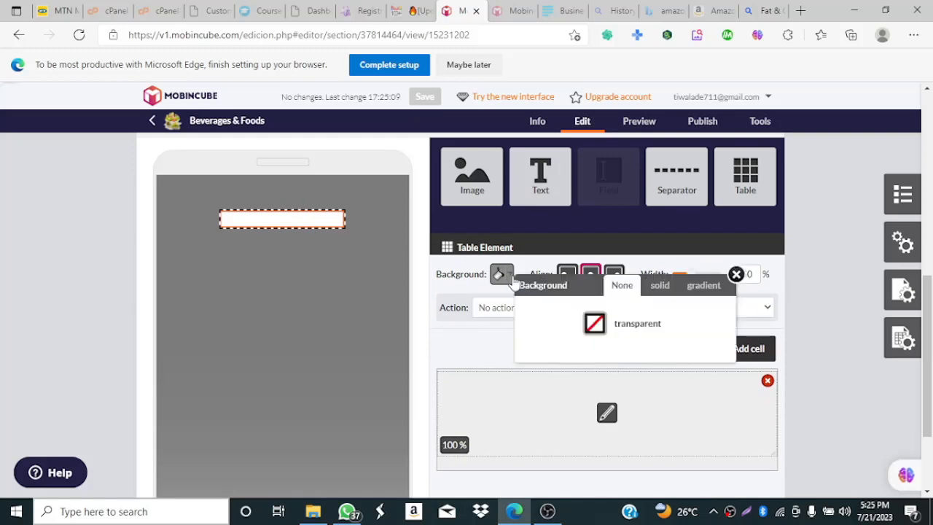
pyautogui.click(660, 290)
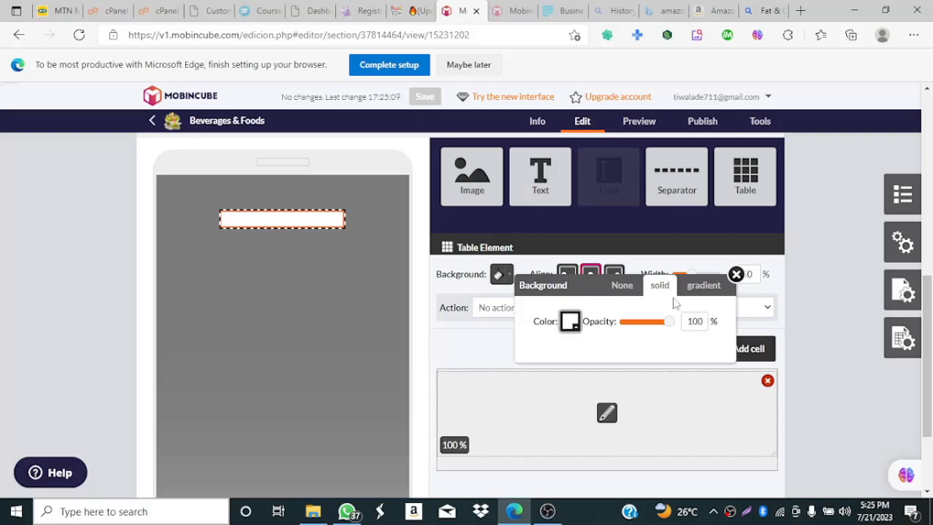
pyautogui.click(574, 328)
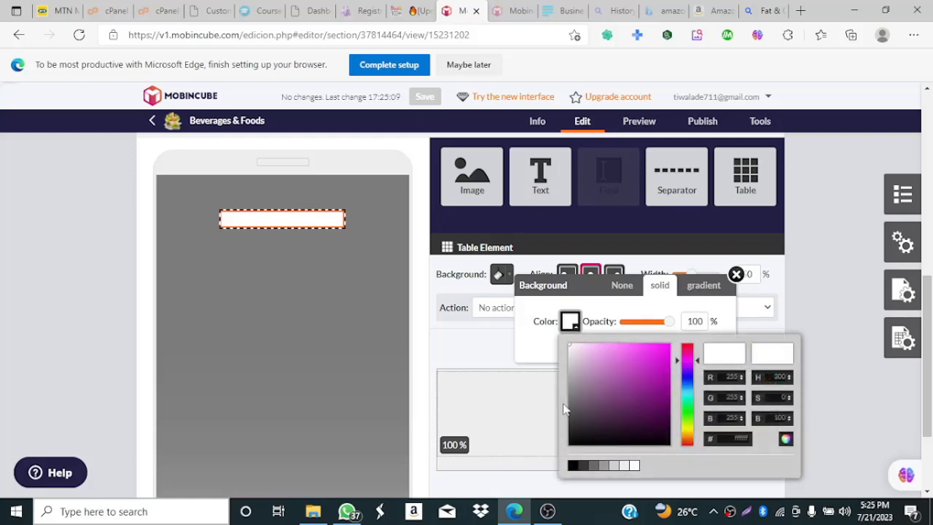
pyautogui.click(701, 288)
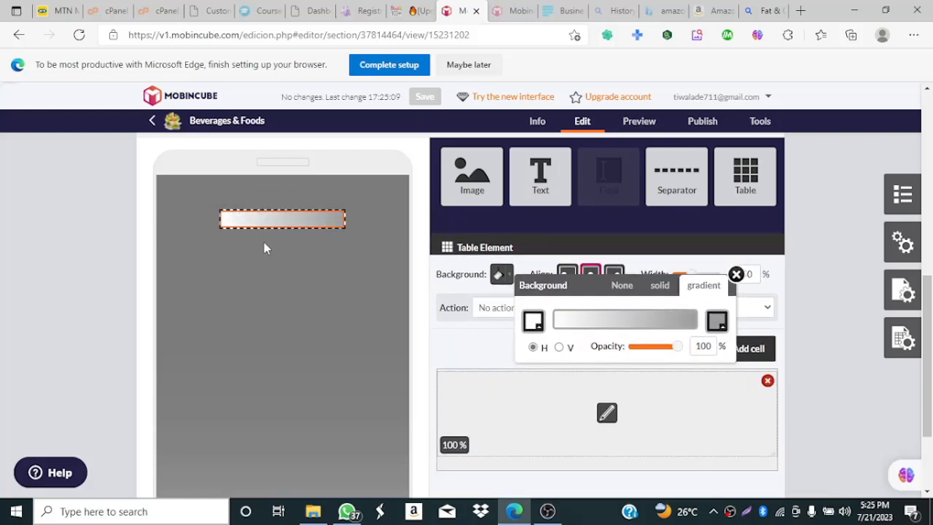
pyautogui.click(736, 274)
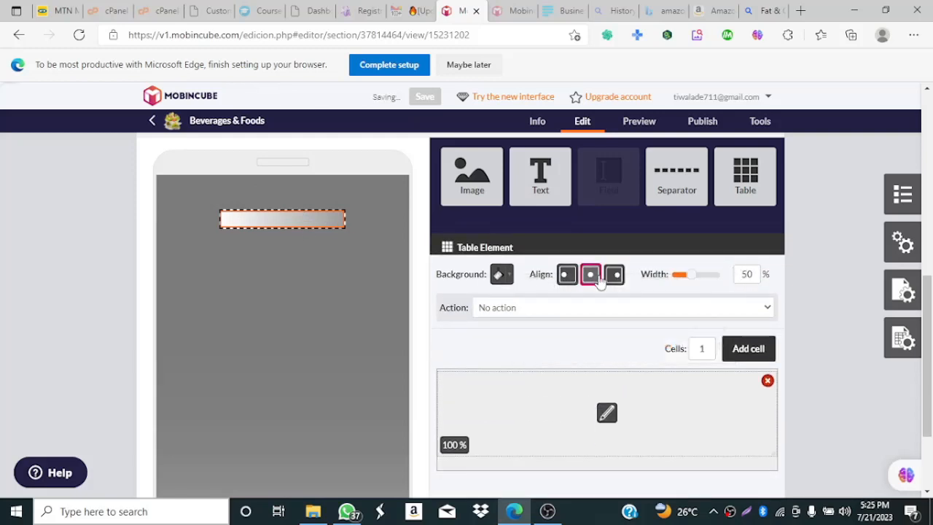
pyautogui.click(504, 275)
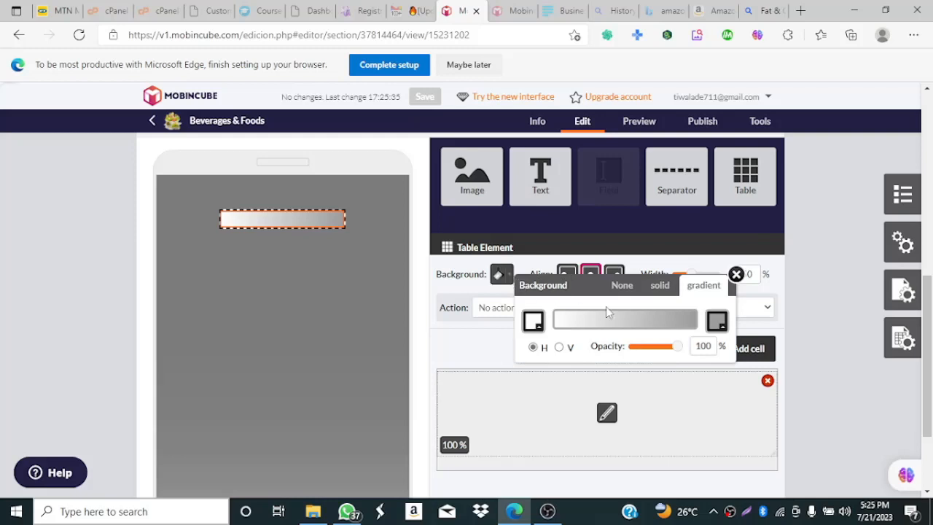
pyautogui.click(624, 287)
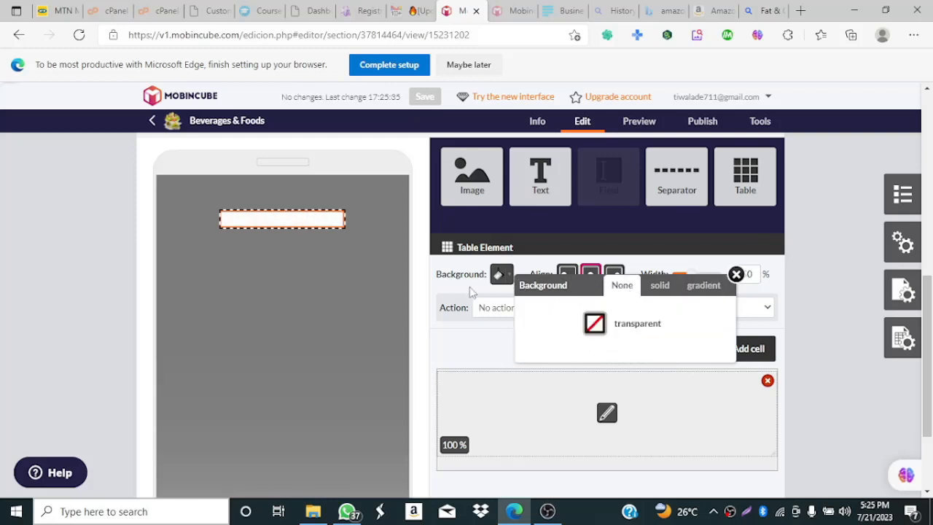
pyautogui.click(420, 294)
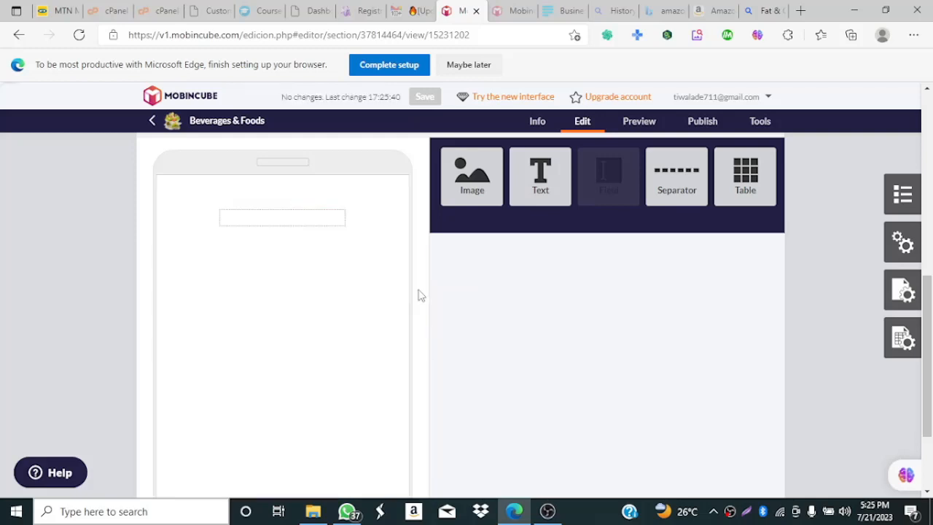
# - Add two separators below the 50% width table and set the line style of each to No line
pyautogui.click(324, 222)
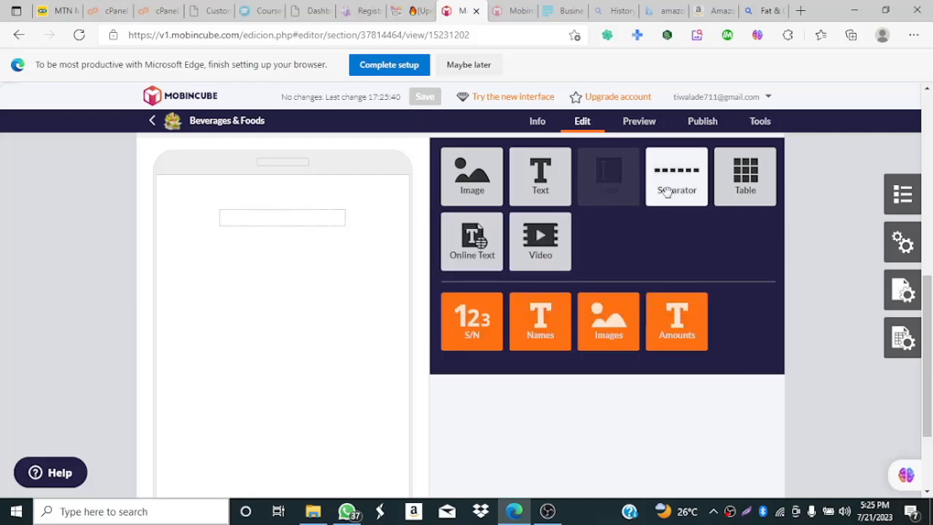
pyautogui.moveTo(667, 190); pyautogui.dragTo(320, 332)
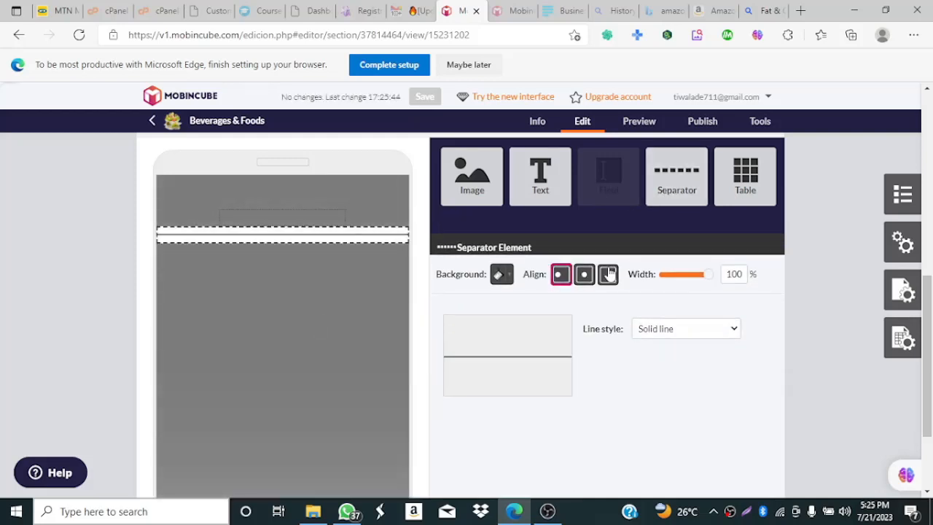
pyautogui.click(729, 328)
pyautogui.click(710, 358)
pyautogui.click(707, 333)
pyautogui.click(707, 348)
pyautogui.moveTo(678, 187); pyautogui.dragTo(315, 346)
pyautogui.click(717, 332)
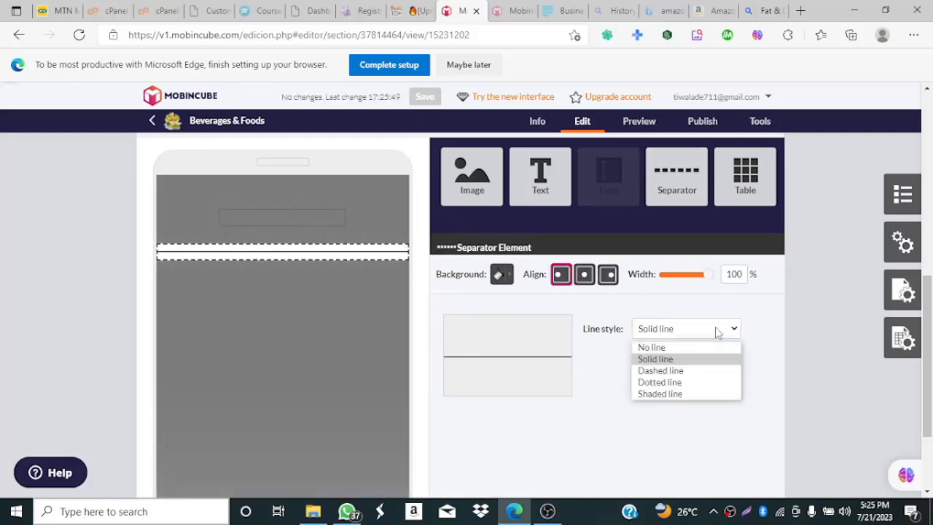
pyautogui.click(706, 347)
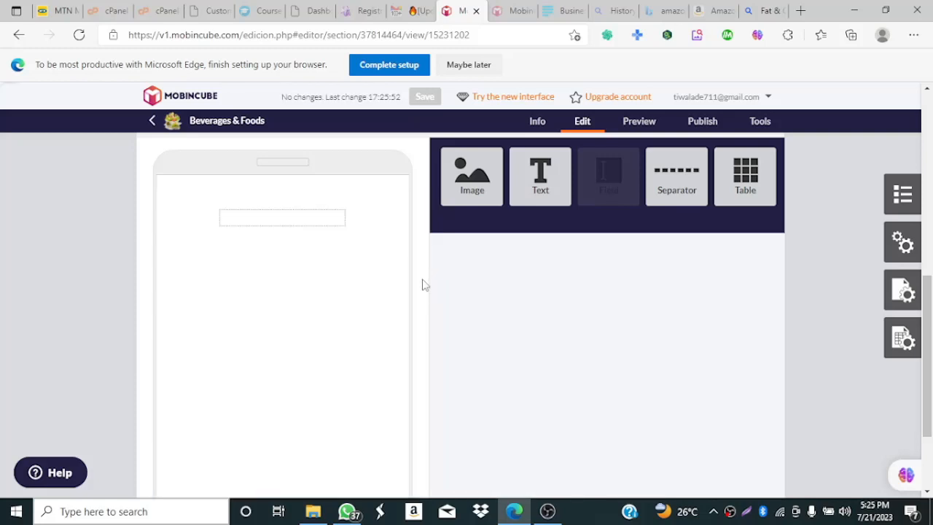
# - Add a second table below the separators with a single 100% cell and centre alignment
pyautogui.moveTo(745, 175); pyautogui.dragTo(247, 362)
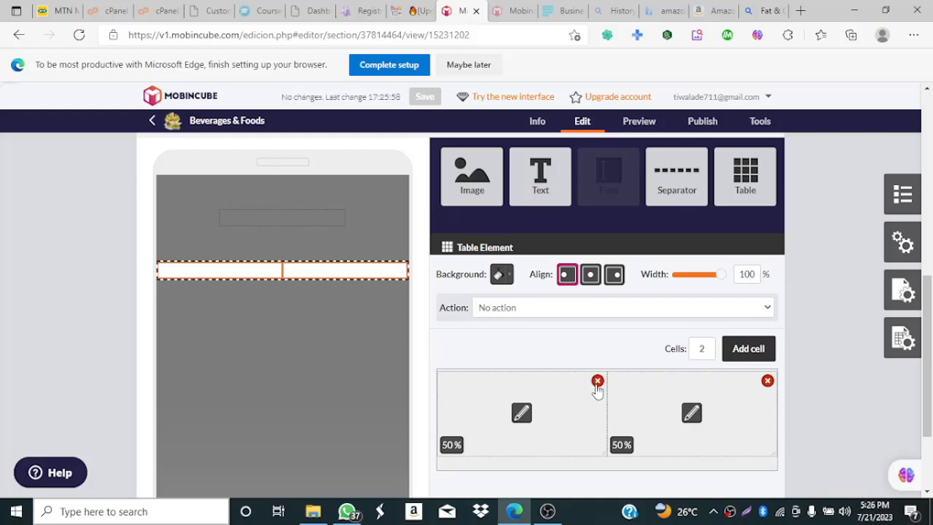
pyautogui.click(598, 382)
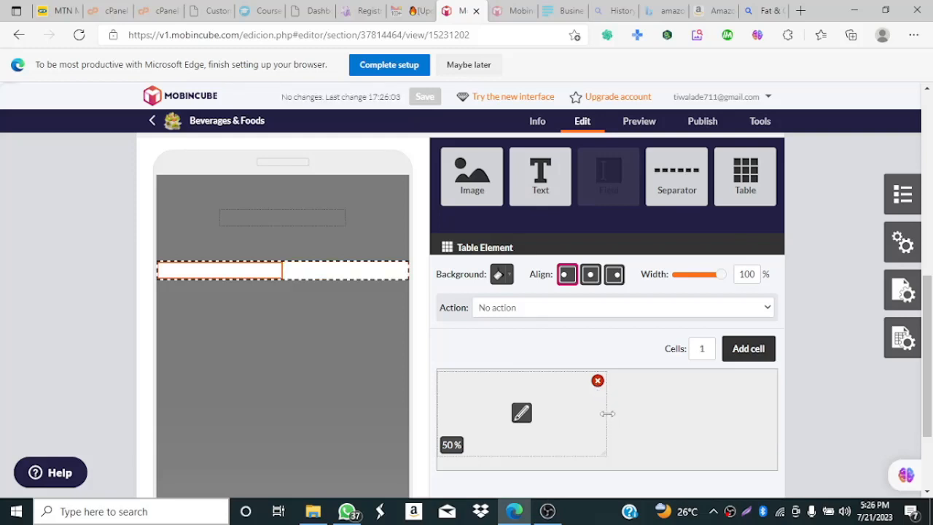
pyautogui.moveTo(607, 413); pyautogui.dragTo(780, 411)
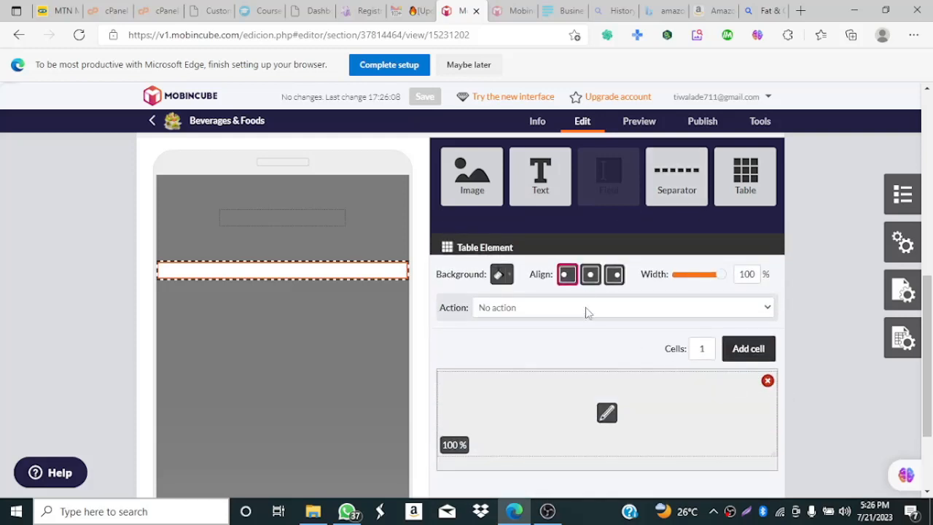
pyautogui.click(595, 280)
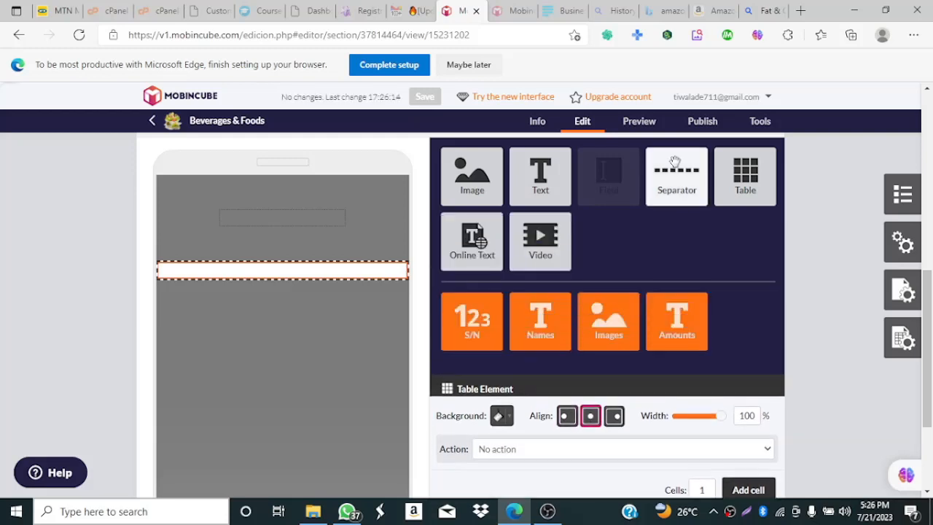
# - Add two separators below the full-width table and set both line styles to No line
pyautogui.moveTo(675, 175); pyautogui.dragTo(306, 395)
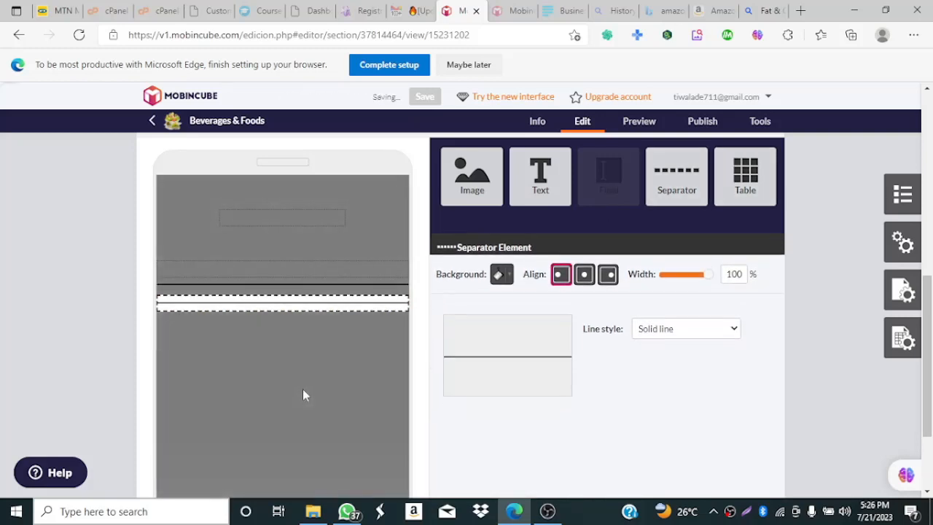
pyautogui.click(696, 328)
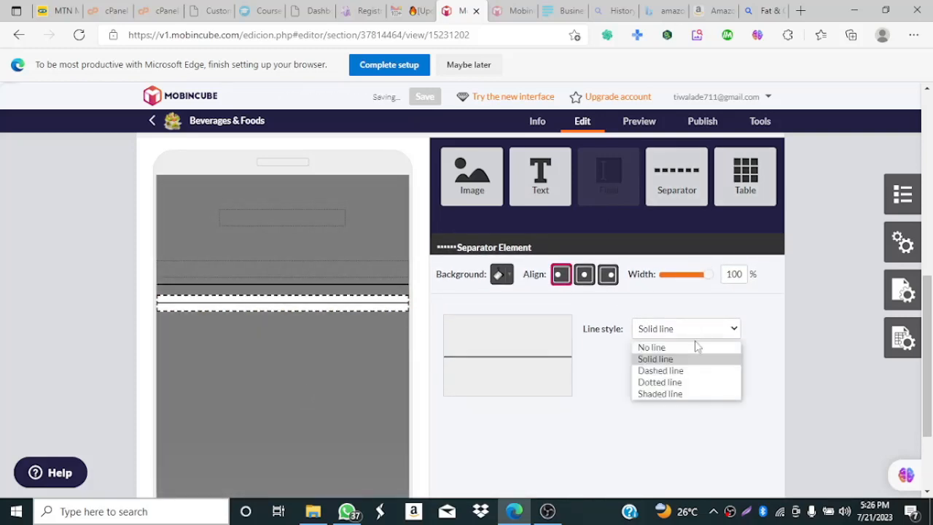
pyautogui.click(697, 345)
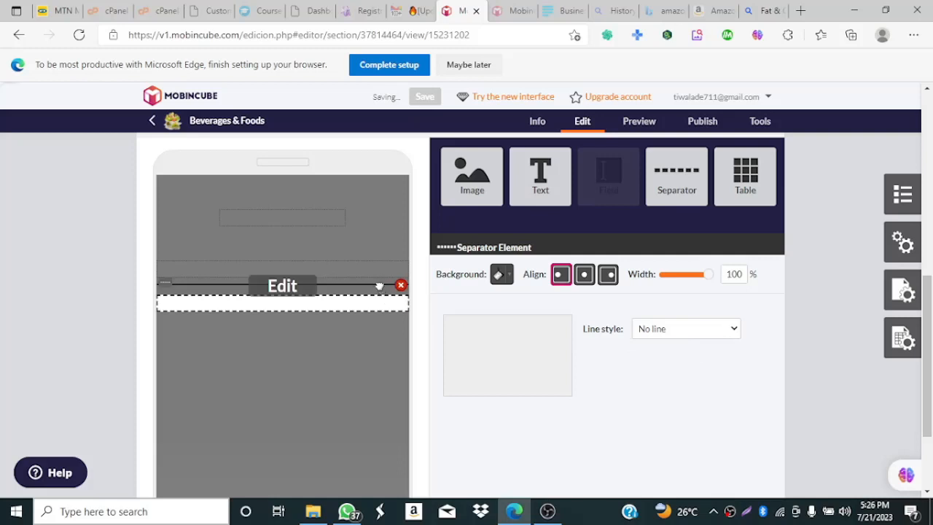
pyautogui.click(380, 286)
pyautogui.click(711, 329)
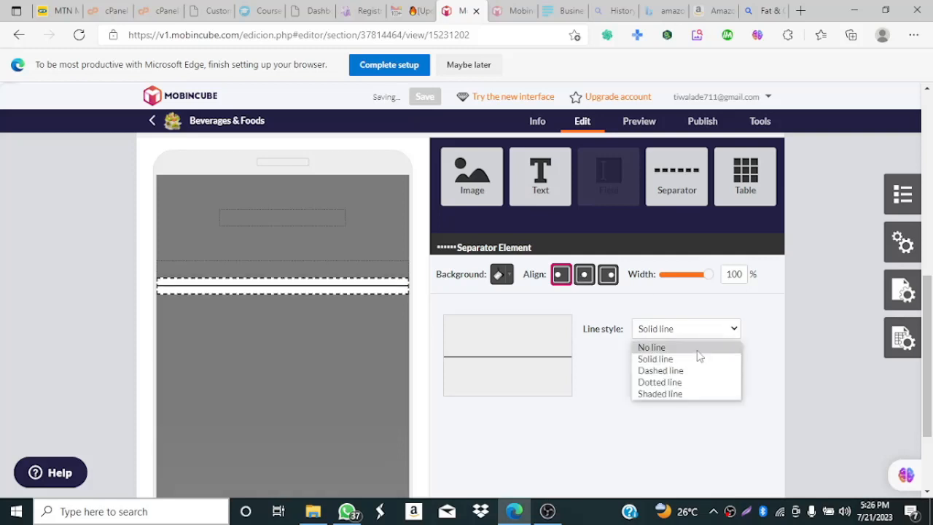
pyautogui.click(697, 347)
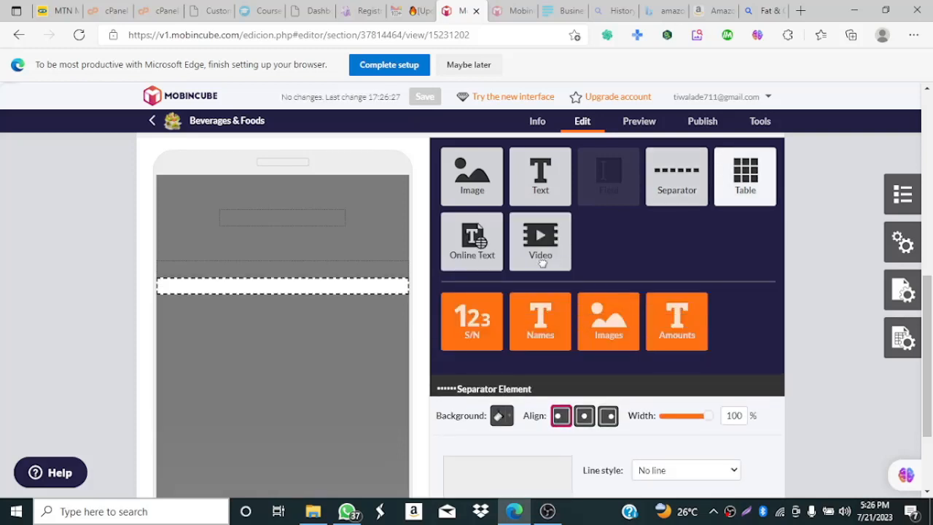
# - Add a third table at the end of the view with four cells sized 5%, 45%, 45% and 5%
pyautogui.moveTo(745, 174); pyautogui.dragTo(303, 357)
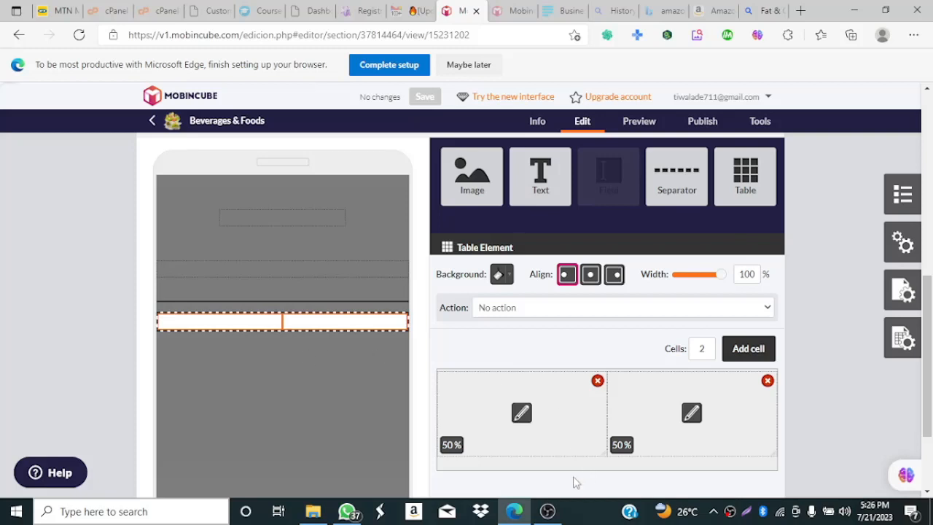
pyautogui.click(748, 351)
pyautogui.click(748, 351)
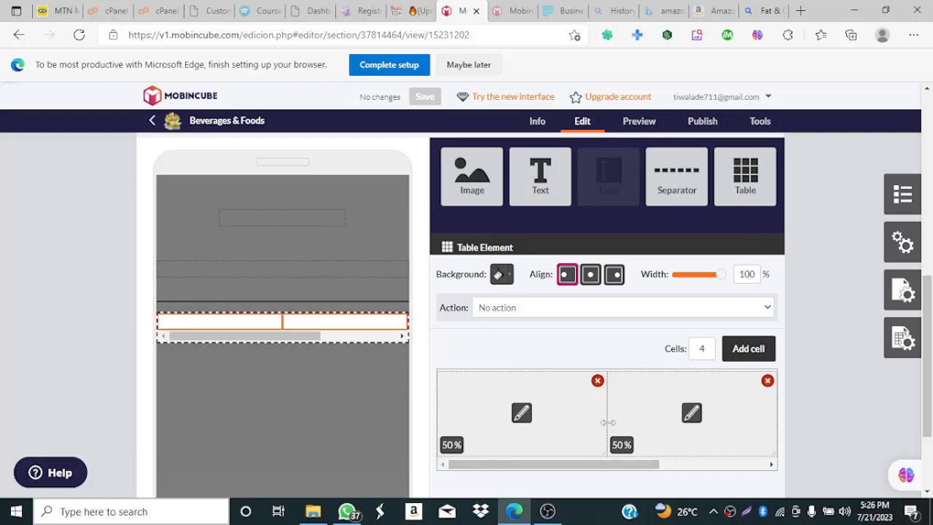
pyautogui.moveTo(500, 415); pyautogui.dragTo(381, 408)
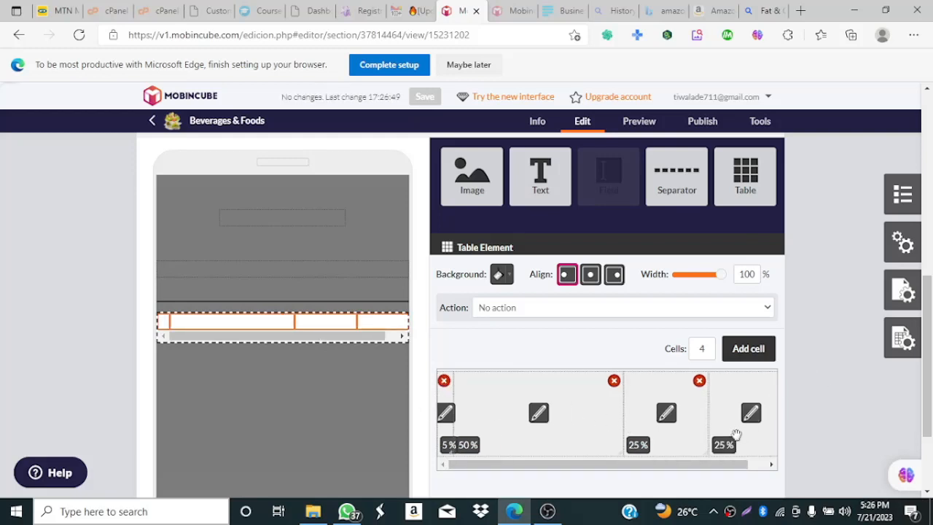
pyautogui.moveTo(734, 471); pyautogui.dragTo(646, 427)
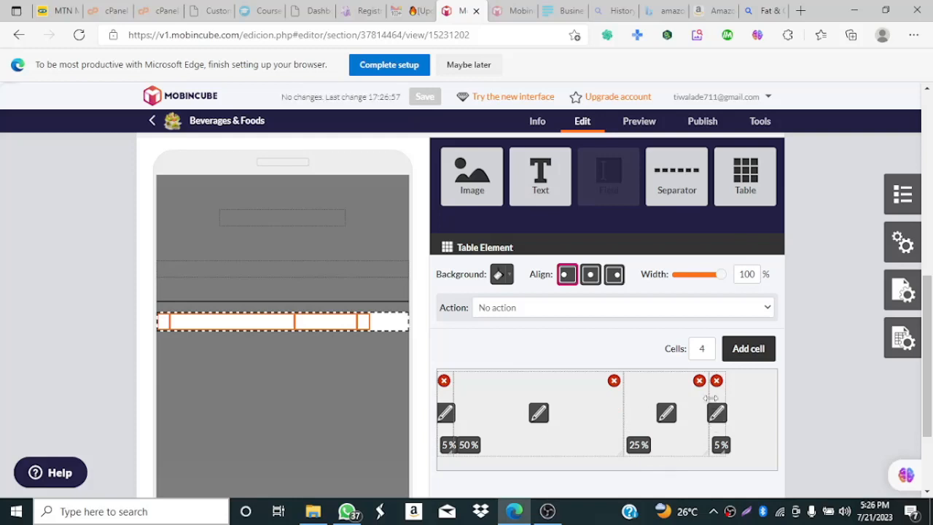
pyautogui.moveTo(711, 398); pyautogui.dragTo(787, 395)
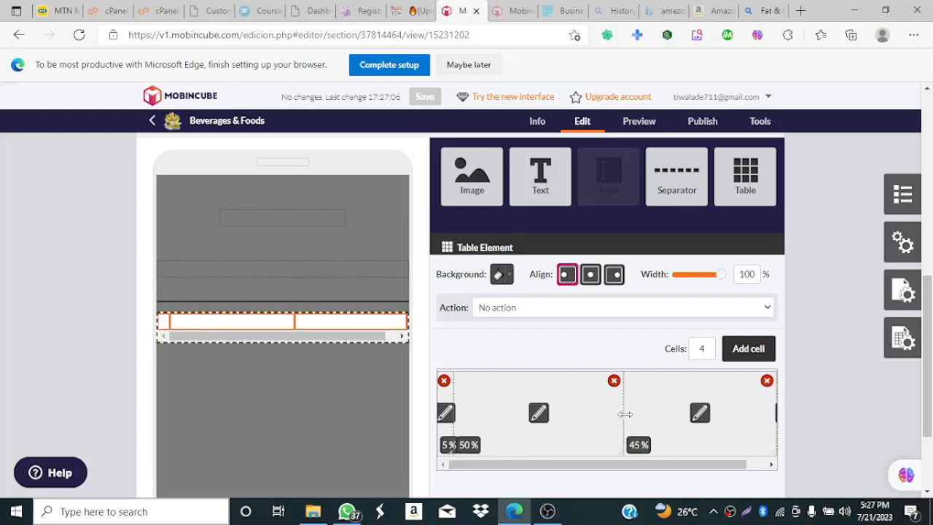
pyautogui.moveTo(624, 414); pyautogui.dragTo(610, 417)
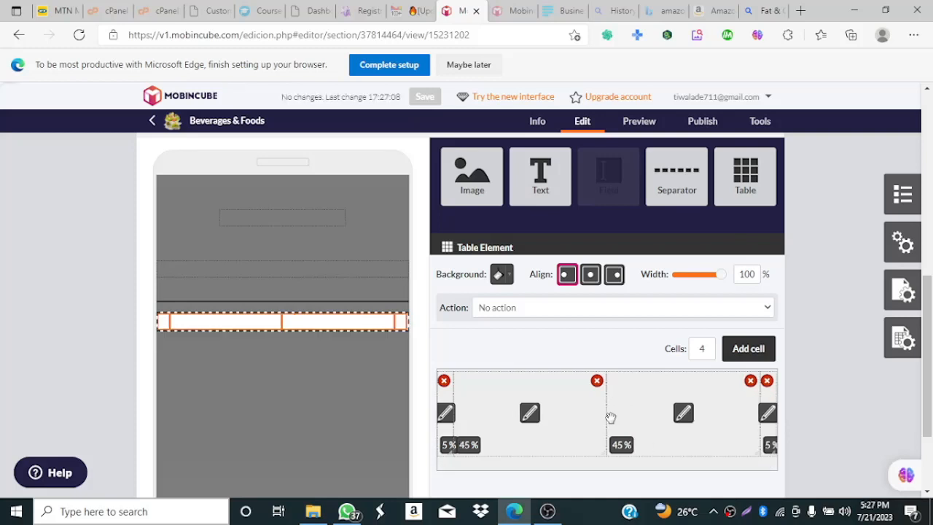
pyautogui.click(833, 350)
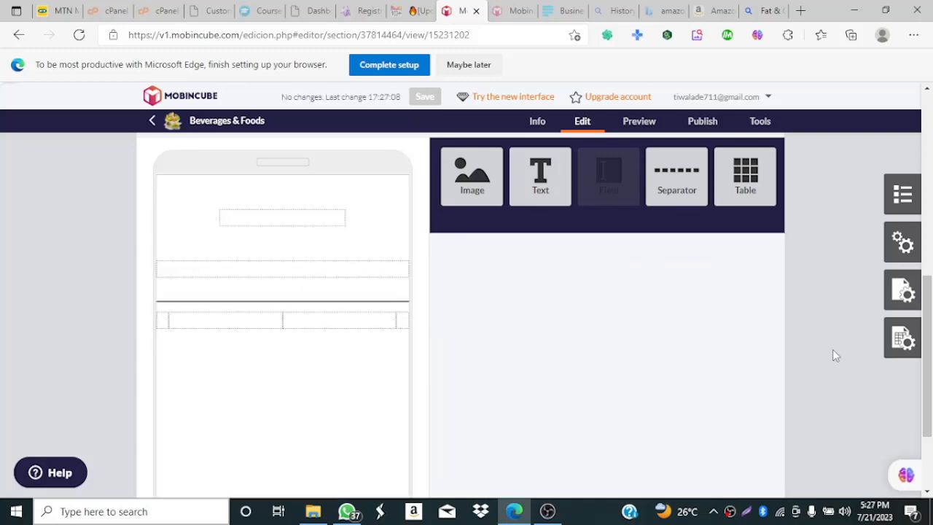
# - Set the line style of the separator directly above the four-cell table to No line
pyautogui.click(371, 303)
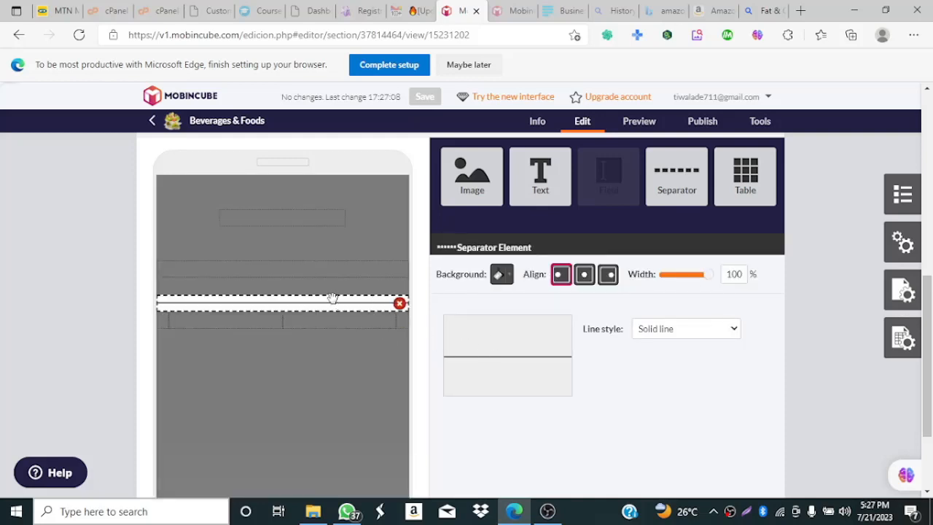
pyautogui.moveTo(372, 306)
pyautogui.click(734, 330)
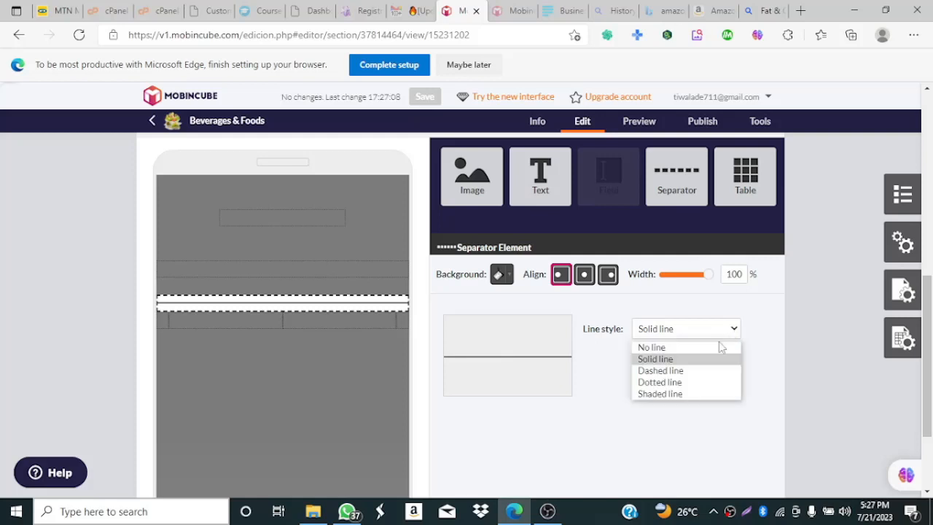
pyautogui.click(706, 347)
pyautogui.click(406, 313)
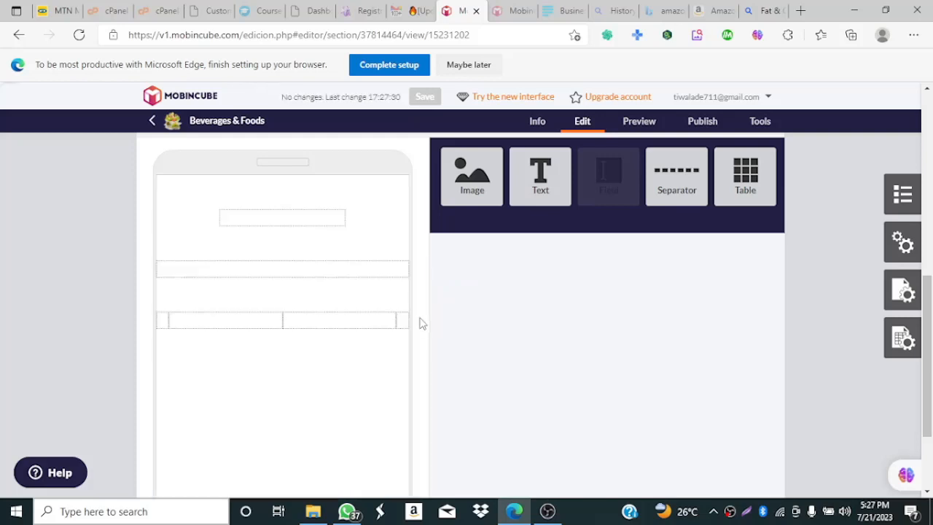
# - Place the Images field in the 50% width table and the Names field in the full-width single-cell table
pyautogui.moveTo(298, 332)
pyautogui.moveTo(706, 178)
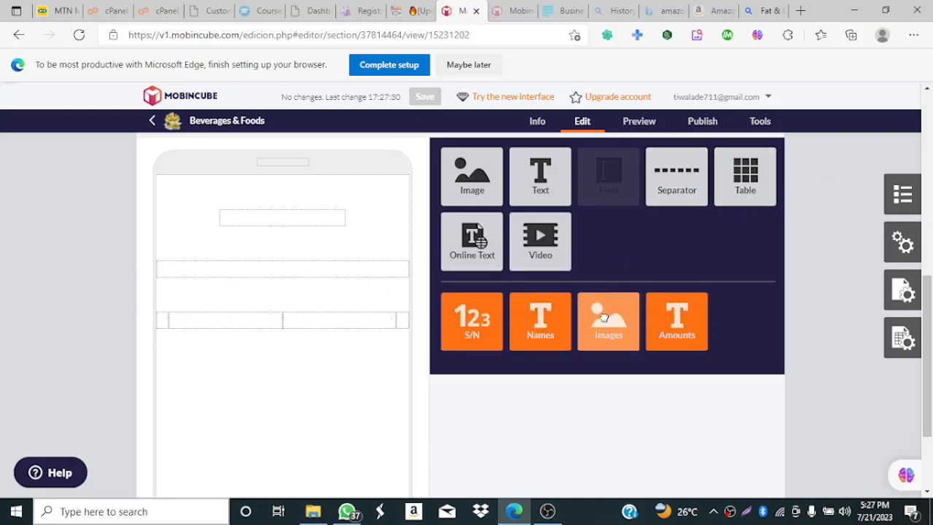
pyautogui.moveTo(603, 317); pyautogui.dragTo(310, 220)
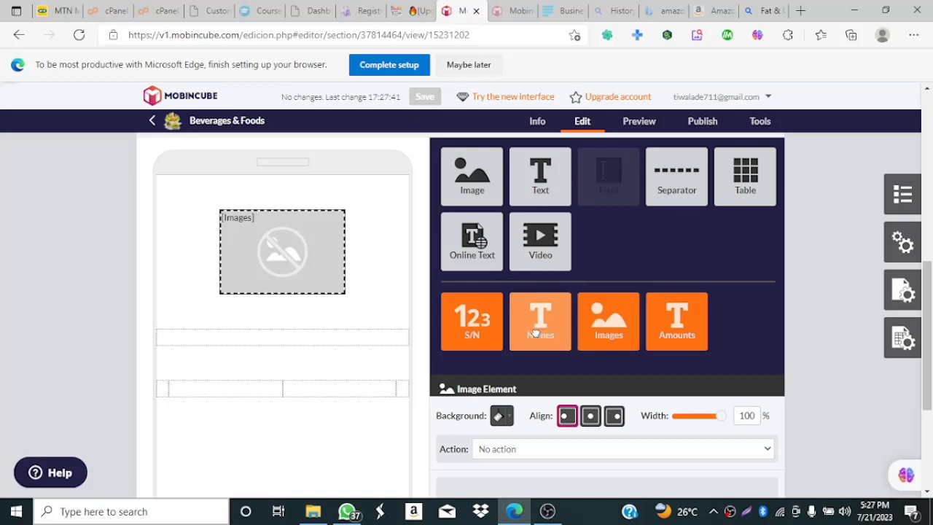
pyautogui.moveTo(535, 332); pyautogui.dragTo(335, 339)
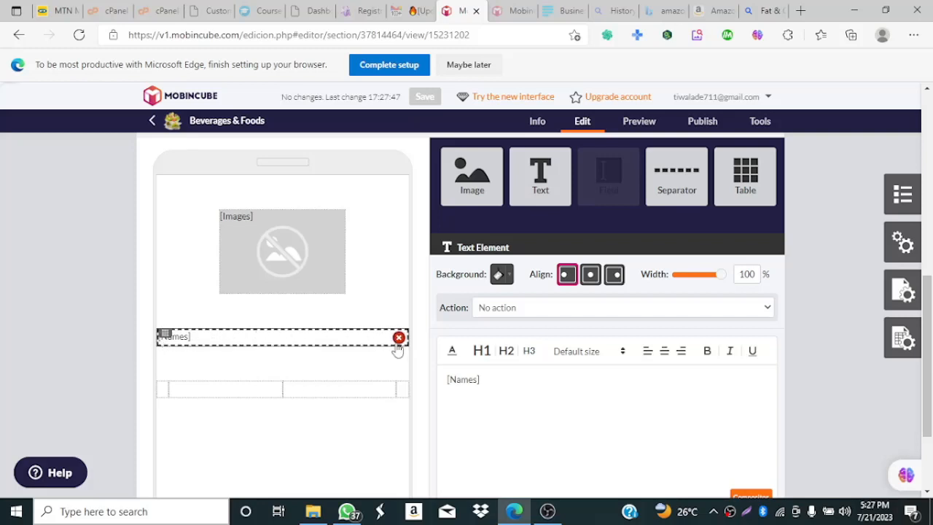
pyautogui.moveTo(278, 319)
pyautogui.click(367, 423)
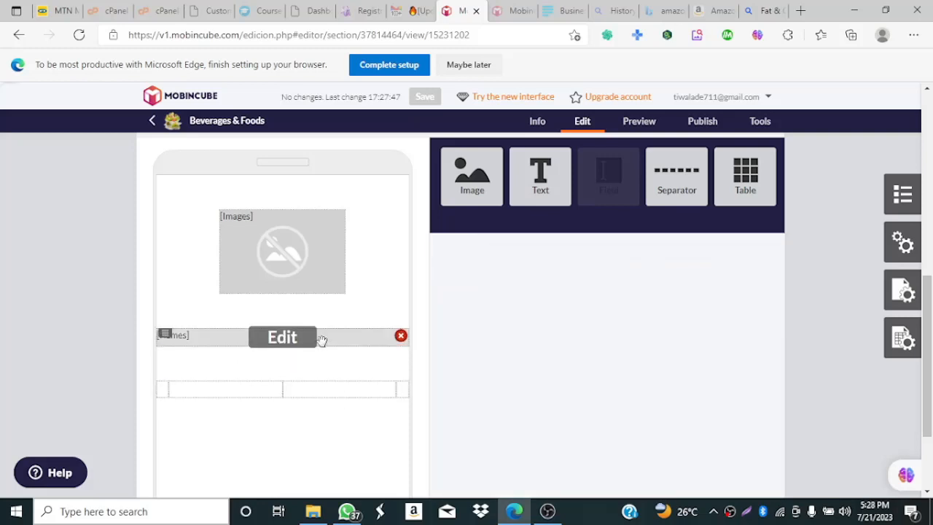
# - Set the width of the table holding the Names field to 70% and center the Names text
pyautogui.click(321, 341)
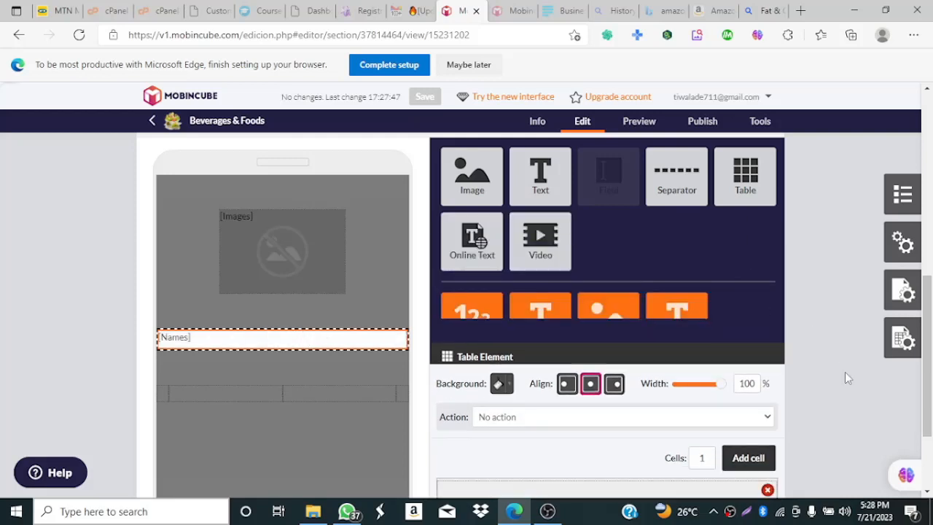
pyautogui.moveTo(717, 279)
pyautogui.mouseDown()
pyautogui.moveTo(687, 283)
pyautogui.moveTo(703, 285)
pyautogui.mouseUp()
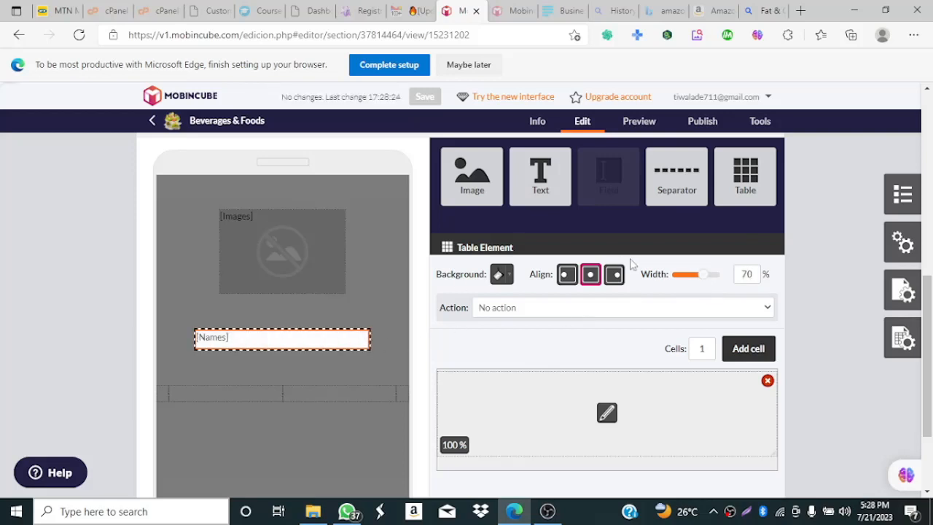
pyautogui.moveTo(381, 374)
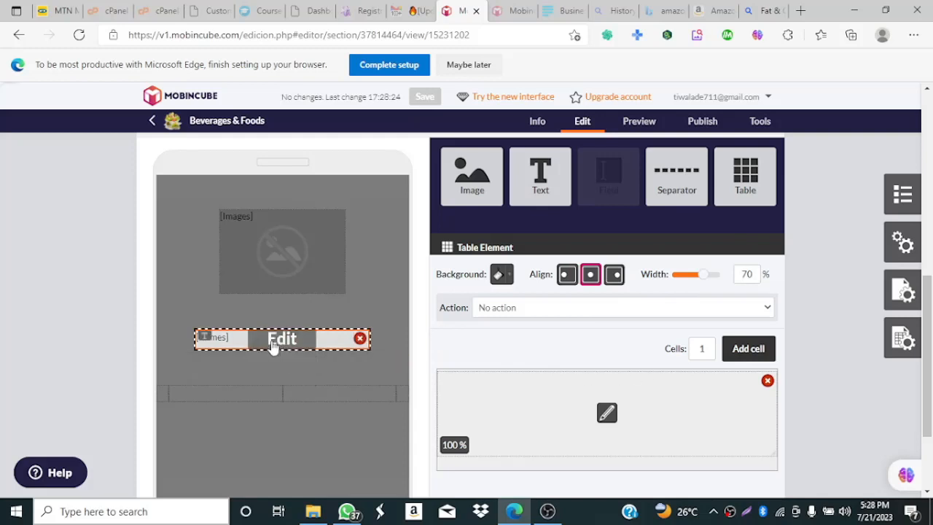
pyautogui.click(277, 340)
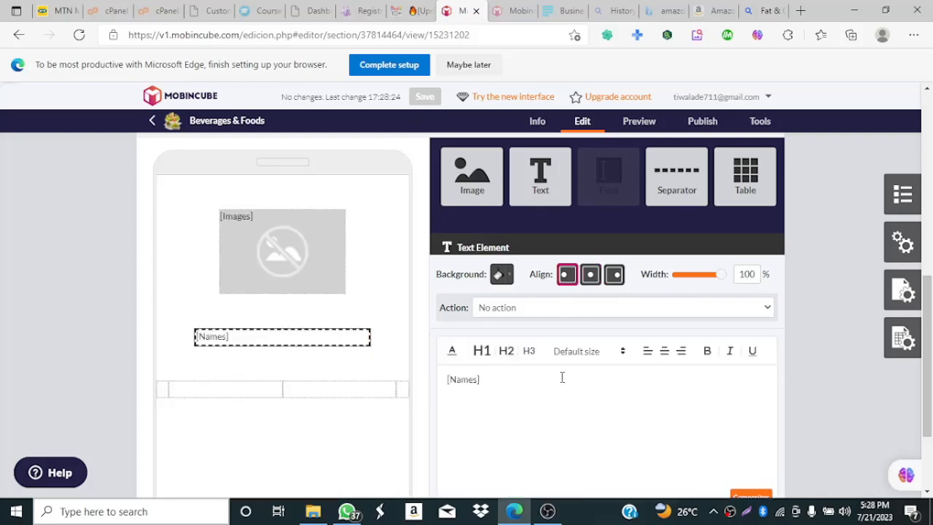
pyautogui.click(664, 353)
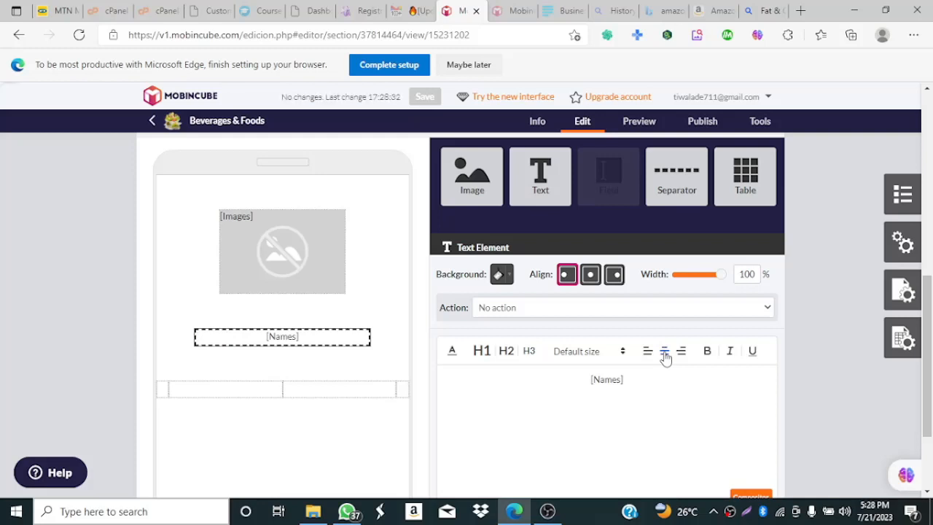
pyautogui.click(420, 353)
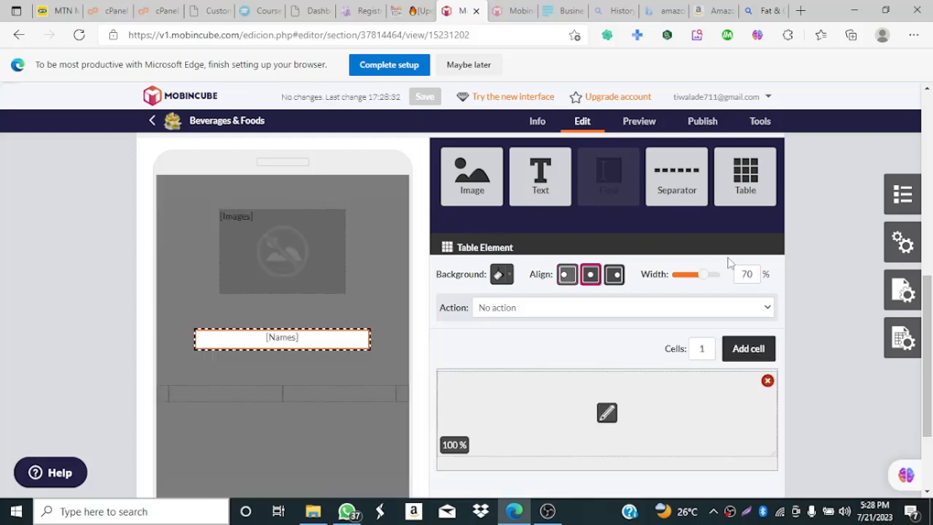
# - Place the Amounts field in the second 45% cell of the four-cell table and the Names field in the first 45% cell
pyautogui.scroll(-2, 596, 343)
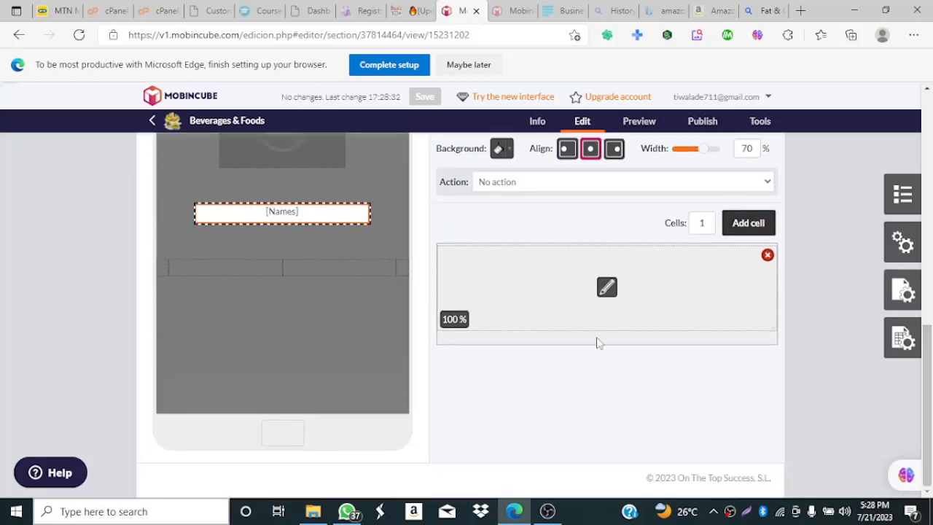
pyautogui.click(349, 270)
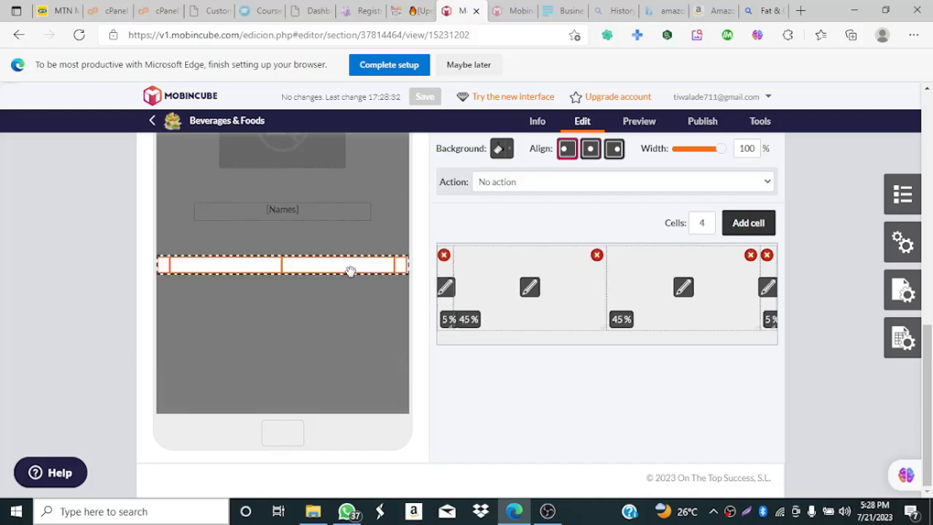
pyautogui.moveTo(926, 331); pyautogui.dragTo(926, 295)
pyautogui.scroll(-2, 838, 241)
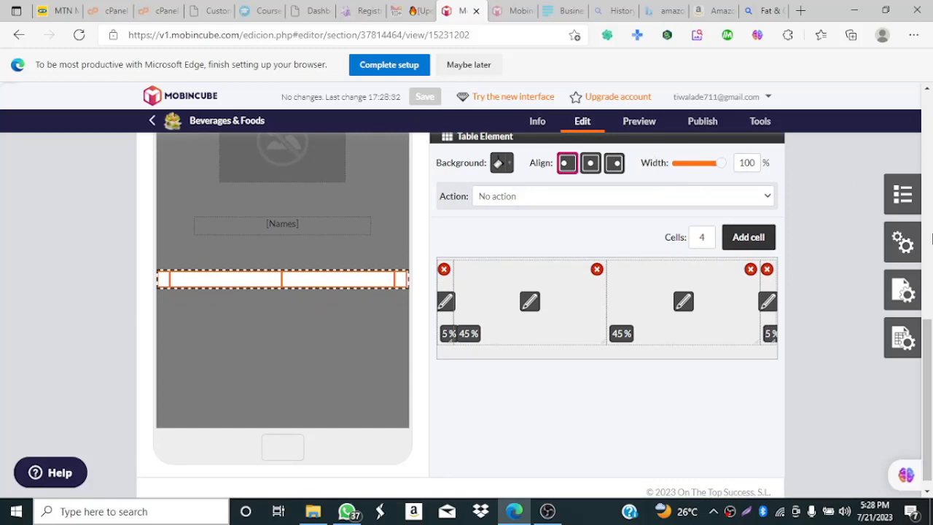
pyautogui.scroll(1, 693, 175)
pyautogui.scroll(1, 699, 175)
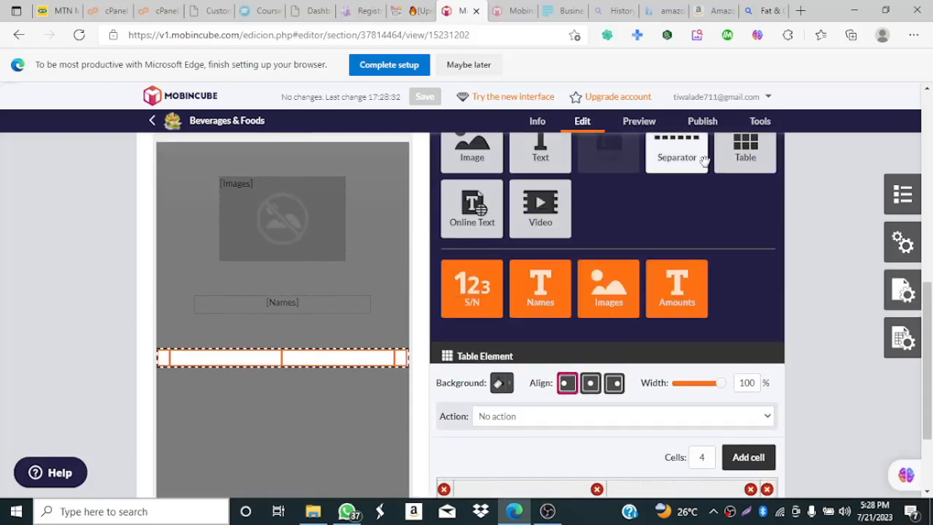
pyautogui.scroll(-1, 724, 362)
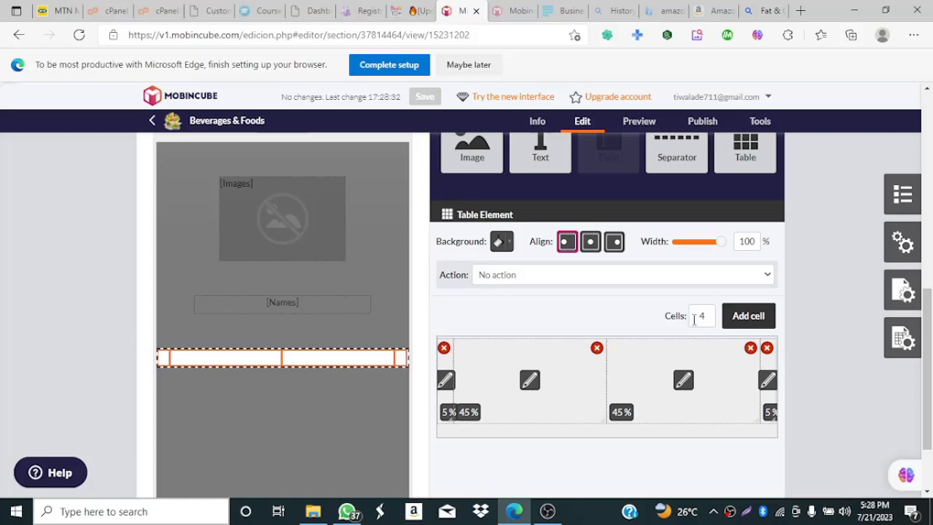
pyautogui.scroll(2, 695, 220)
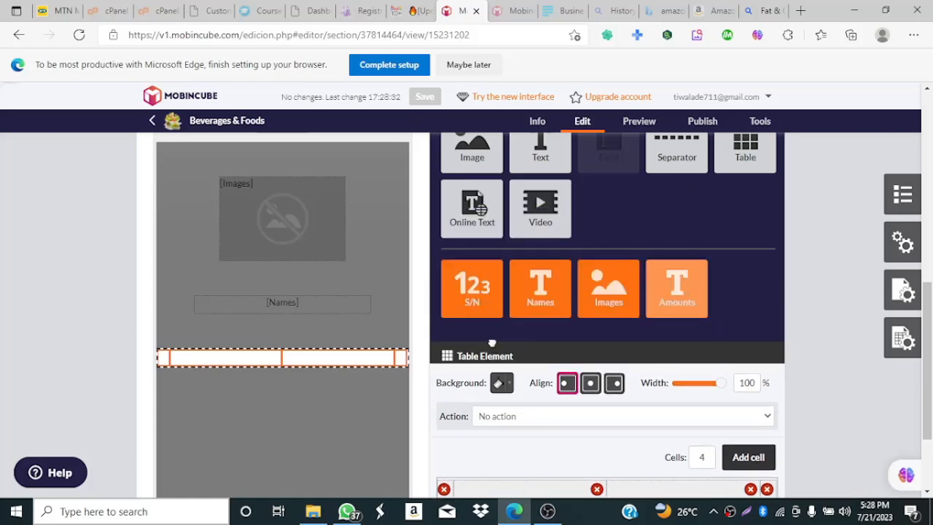
pyautogui.moveTo(676, 288); pyautogui.dragTo(333, 356)
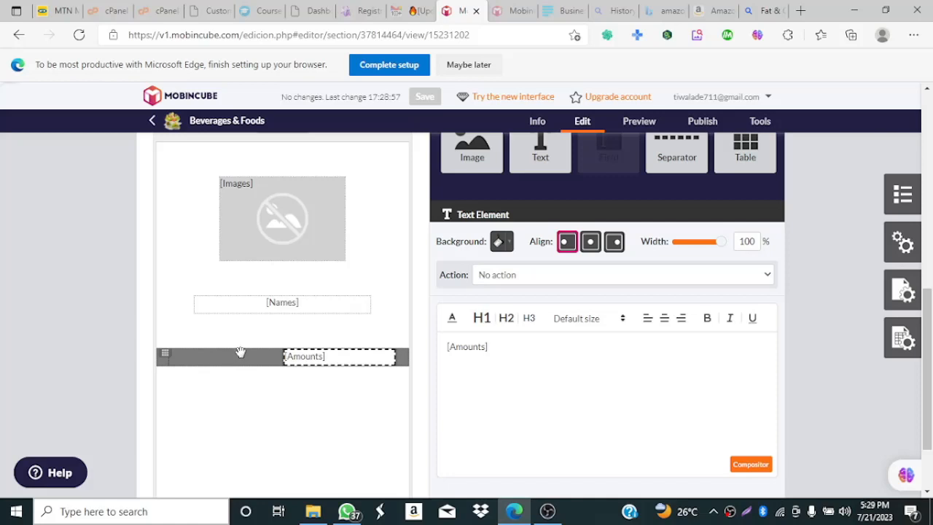
pyautogui.moveTo(687, 161)
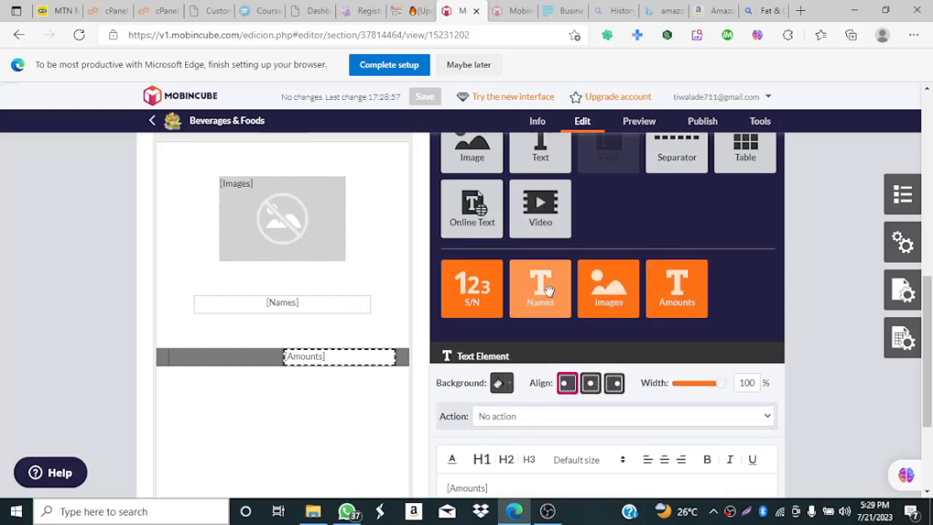
pyautogui.moveTo(548, 290); pyautogui.dragTo(228, 349)
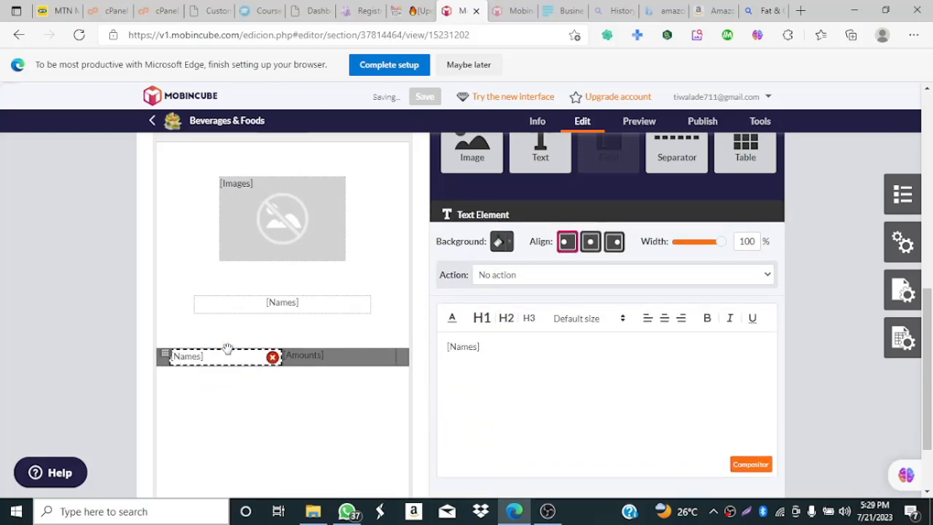
# - Delete the Names field from the 70% wide single-cell table
pyautogui.click(321, 306)
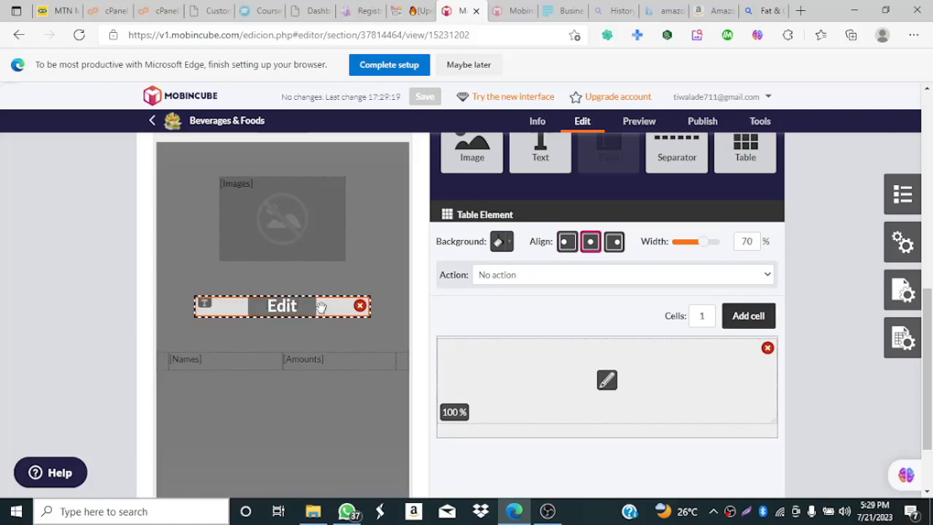
pyautogui.click(359, 307)
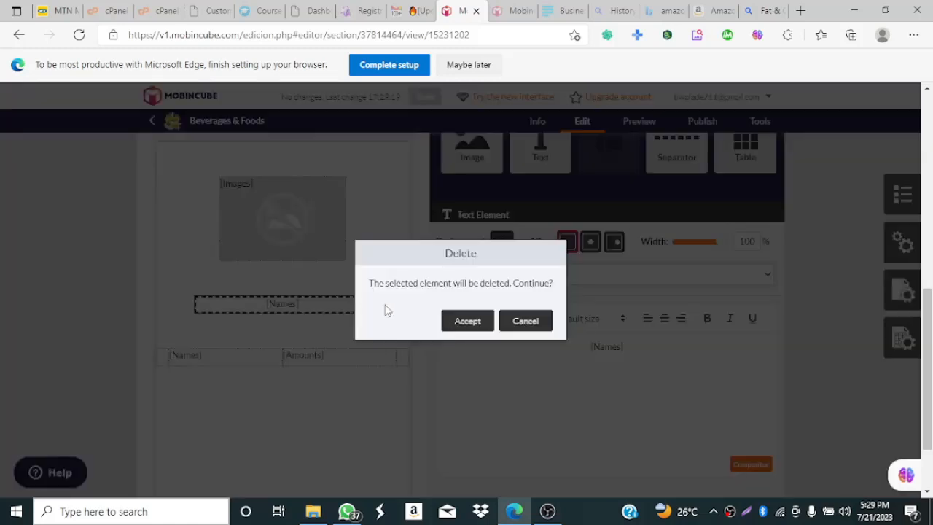
pyautogui.click(465, 321)
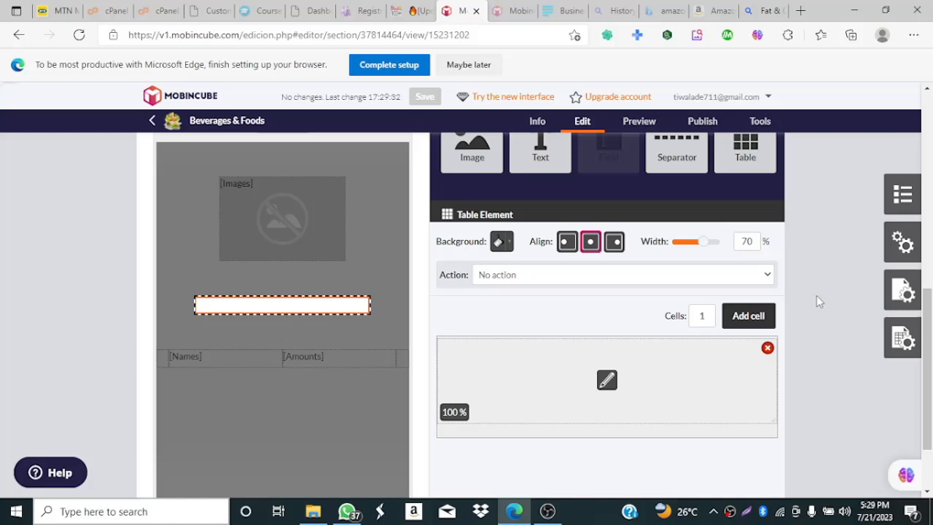
# - Add a Text element to the empty 70% wide table and try out sample text in it, clearing it again
pyautogui.moveTo(552, 158); pyautogui.dragTo(314, 306)
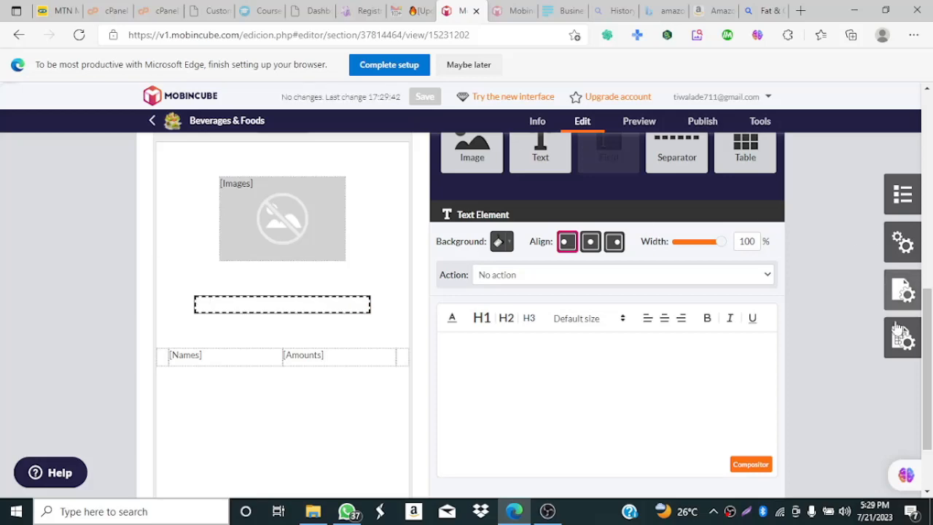
pyautogui.moveTo(929, 373)
pyautogui.mouseDown()
pyautogui.moveTo(929, 327)
pyautogui.moveTo(930, 358)
pyautogui.mouseUp()
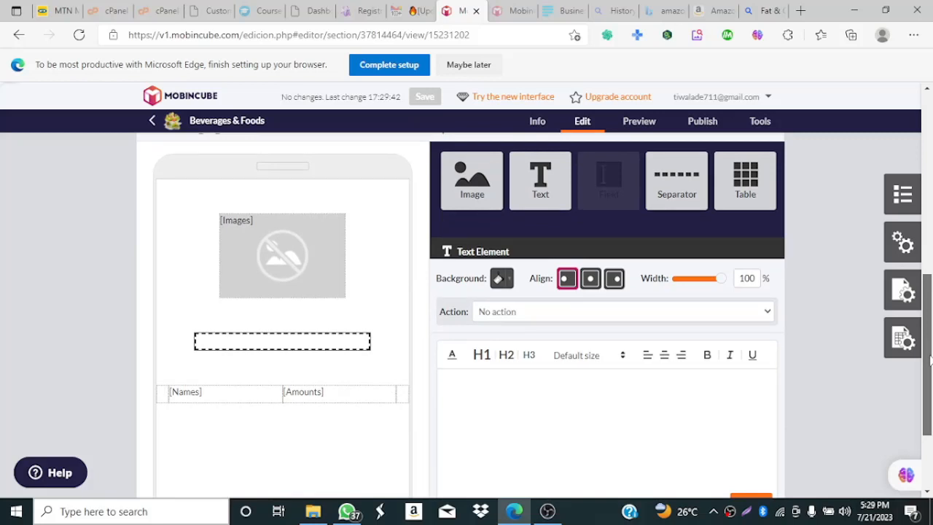
pyautogui.moveTo(693, 215)
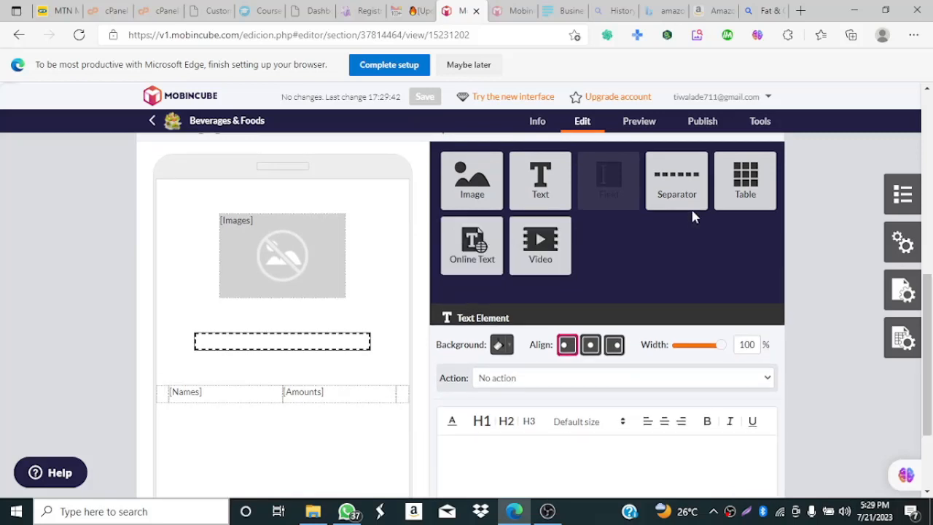
pyautogui.moveTo(308, 341)
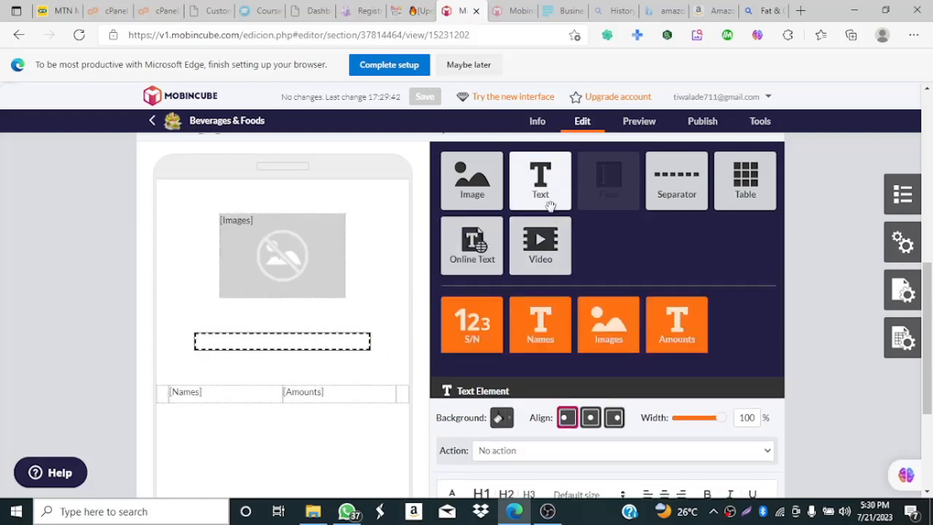
pyautogui.click(485, 384)
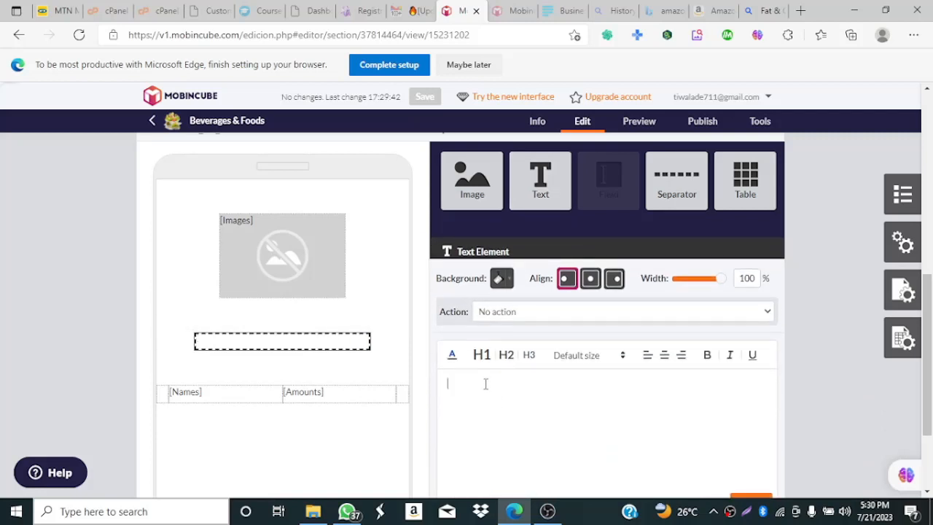
pyautogui.write(';lfrdafnijcnsck')
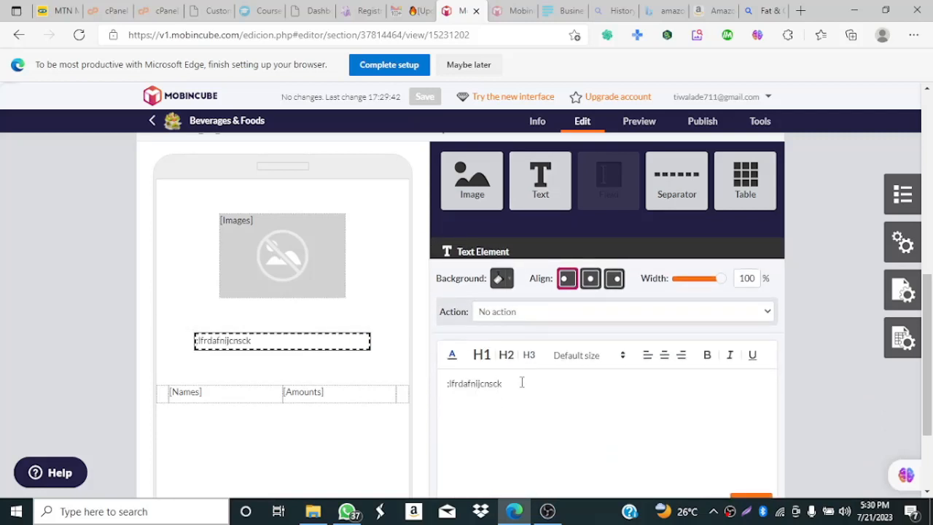
pyautogui.moveTo(514, 382); pyautogui.dragTo(434, 391)
pyautogui.press('BackSpace')
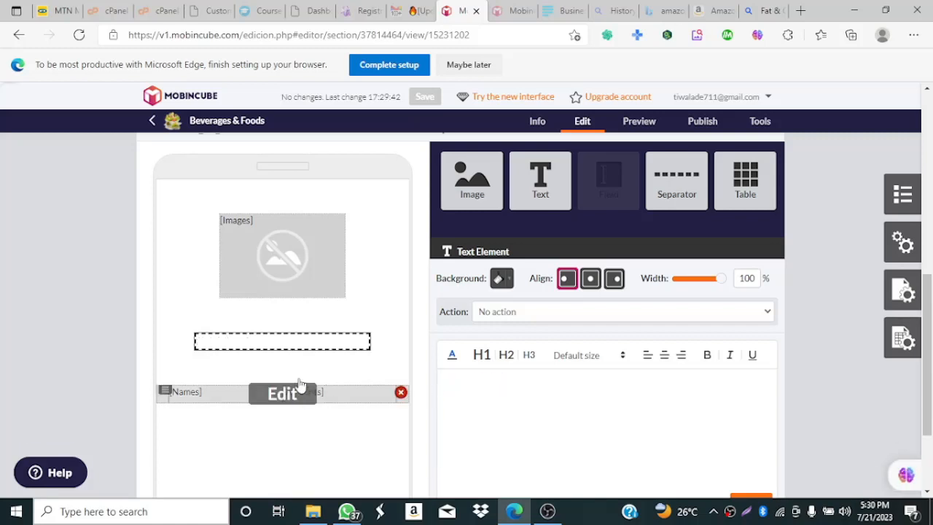
# - Delete the empty Text element from the 70% wide table and deselect the table
pyautogui.click(360, 343)
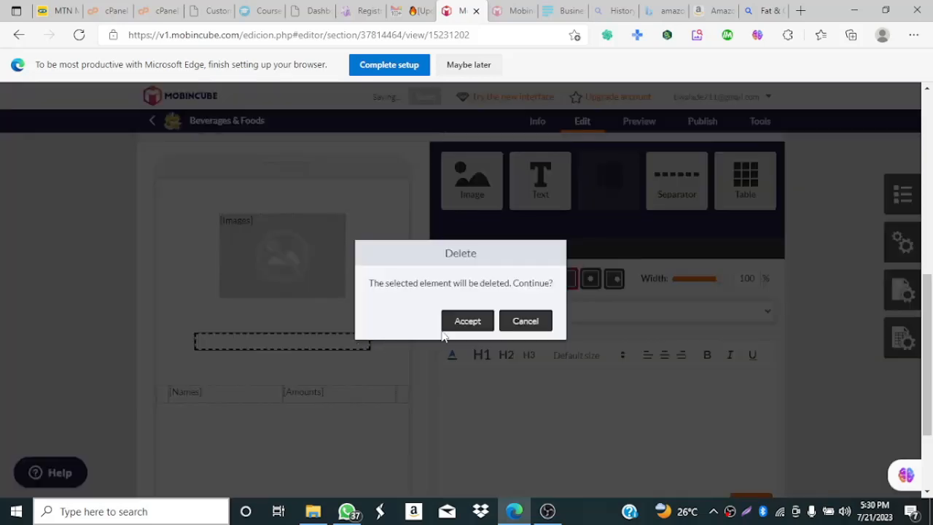
pyautogui.click(463, 321)
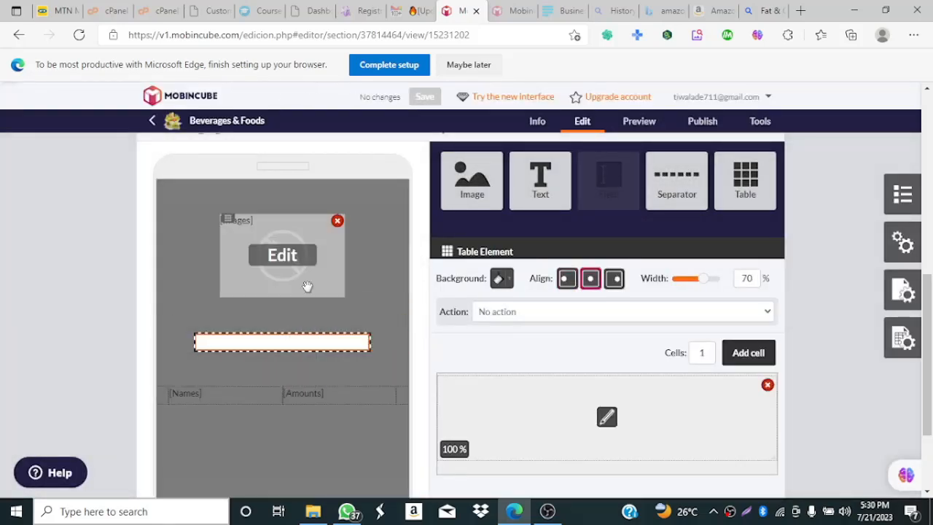
pyautogui.click(419, 364)
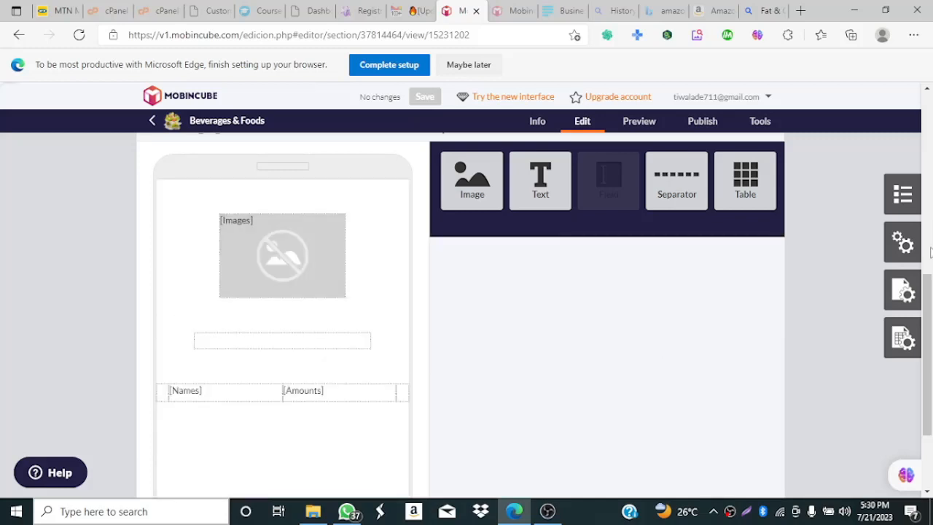
# - Open the section's bar layout and try placing the DB BOTM Bar at the foot of the phone preview, leaving the layout again
pyautogui.moveTo(930, 302); pyautogui.dragTo(931, 341)
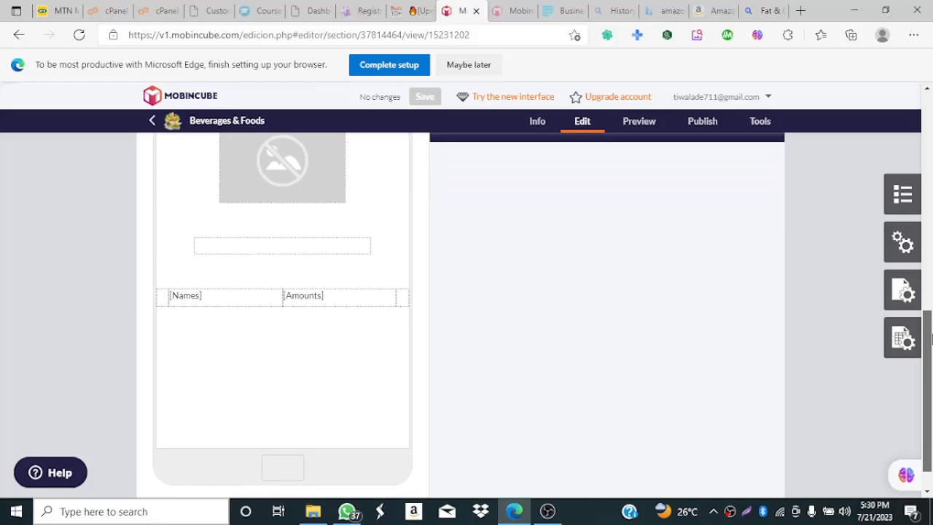
pyautogui.click(908, 330)
pyautogui.click(900, 108)
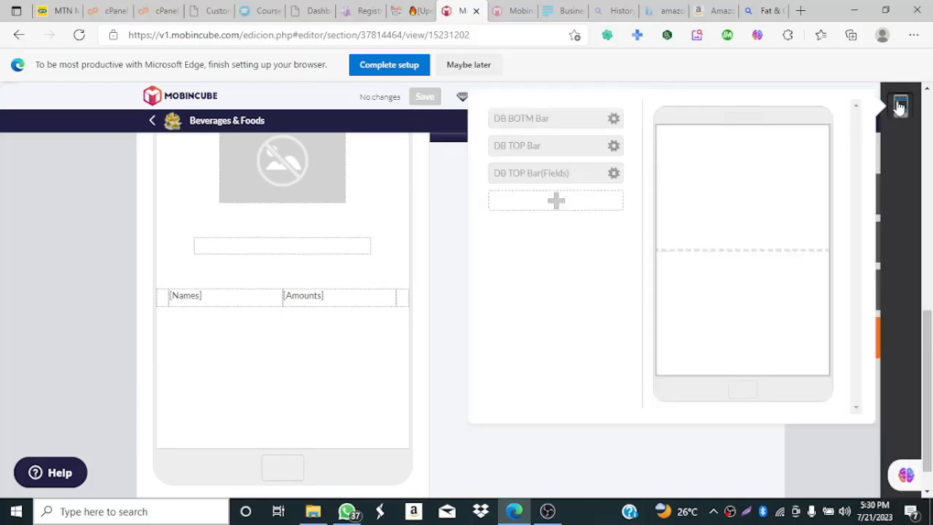
pyautogui.moveTo(581, 130)
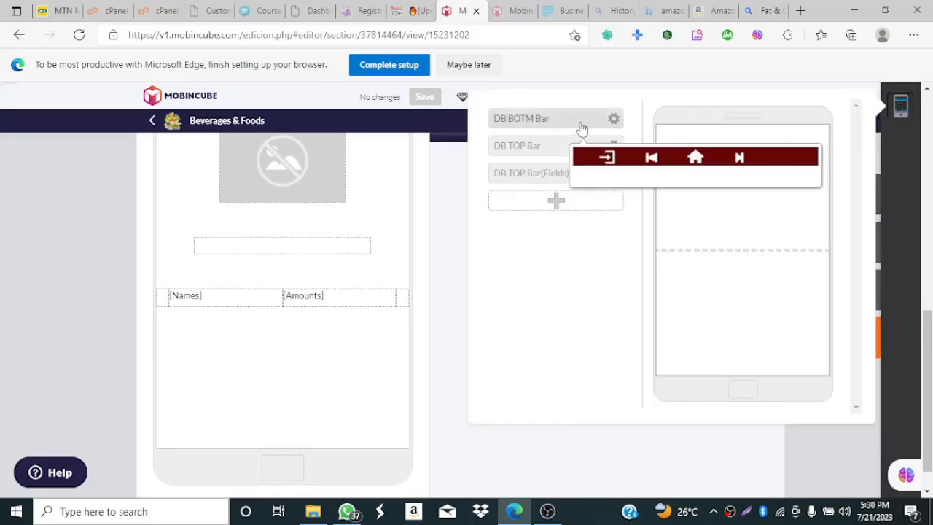
pyautogui.moveTo(583, 129); pyautogui.dragTo(771, 376)
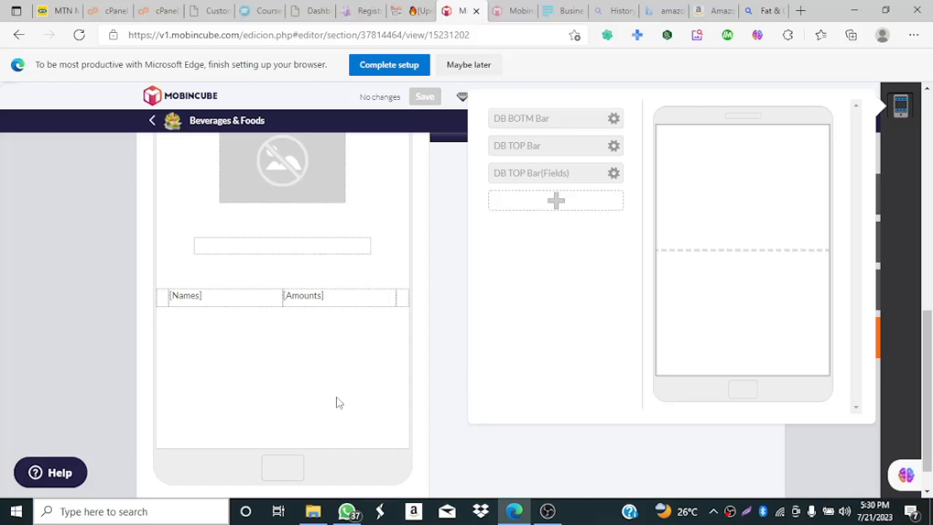
pyautogui.moveTo(554, 171)
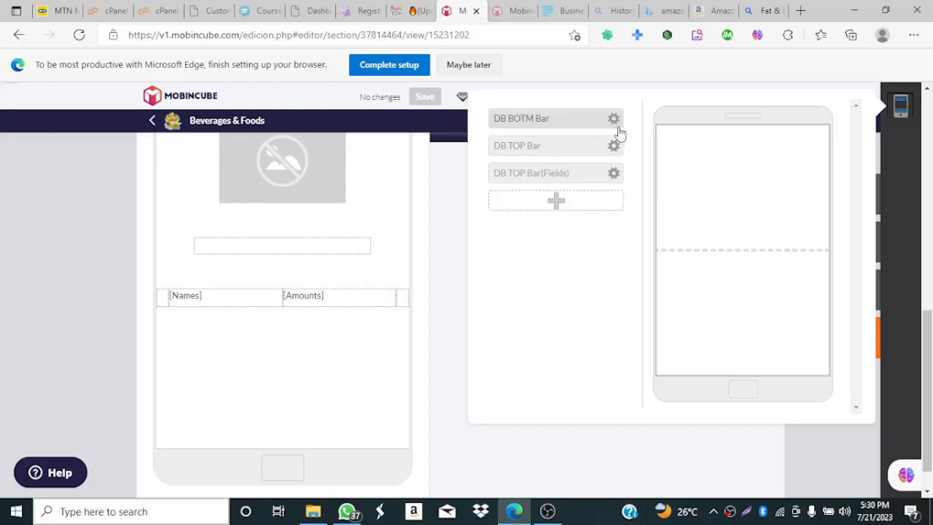
pyautogui.moveTo(558, 123)
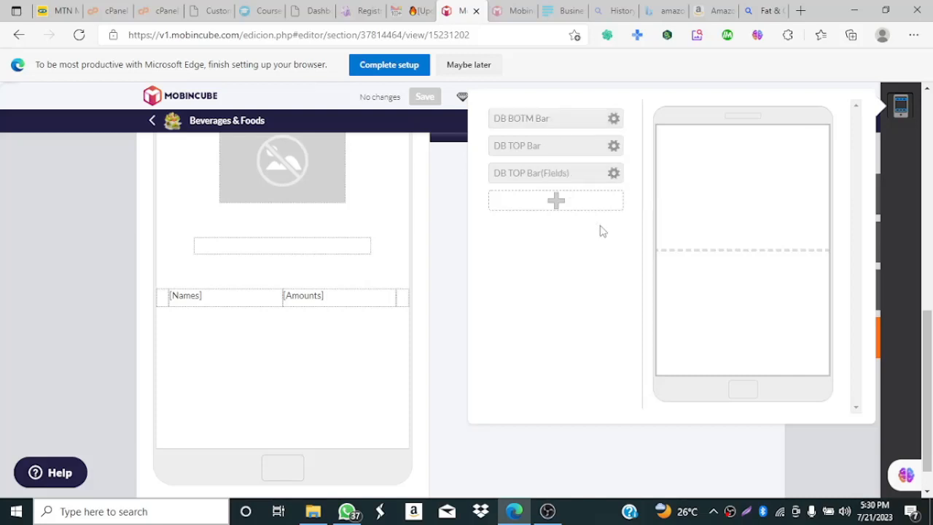
pyautogui.click(449, 241)
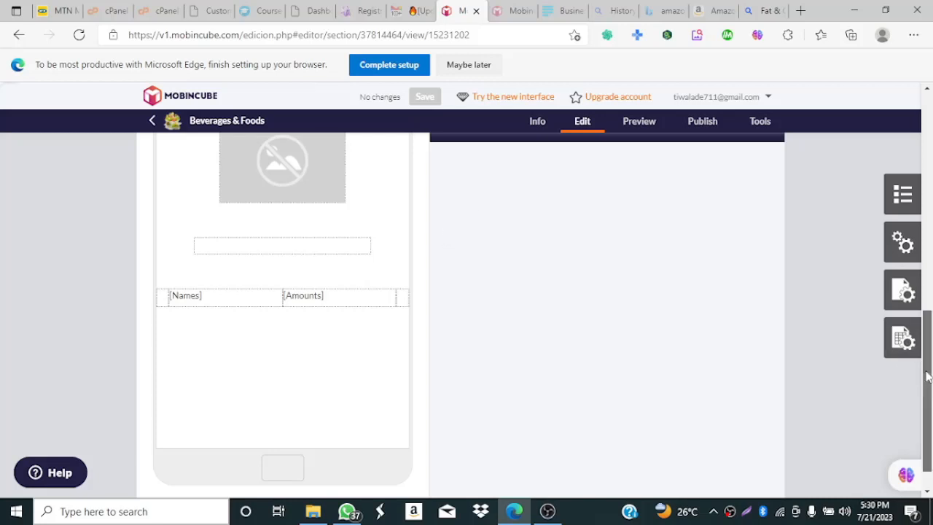
# - Open the publishing page for the Beverages & Foods app and dismiss the subscription discount offer
pyautogui.moveTo(927, 376); pyautogui.dragTo(929, 295)
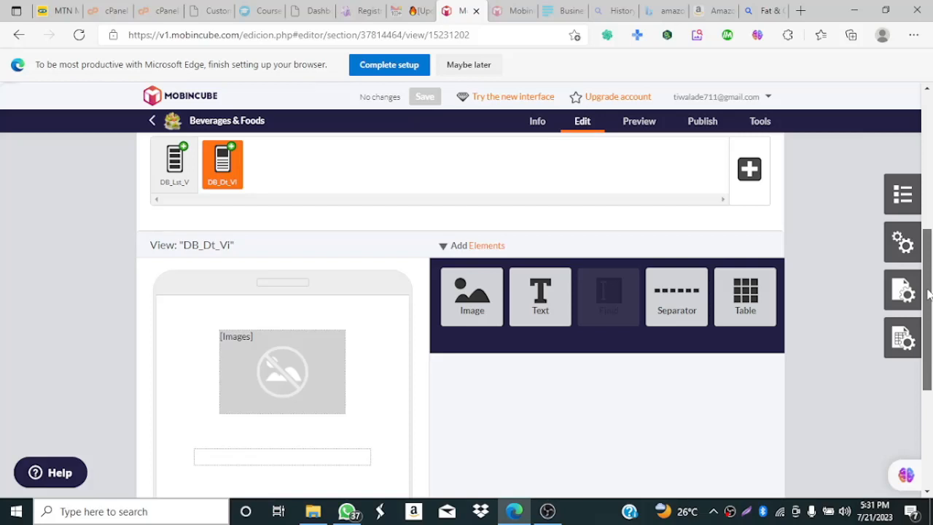
pyautogui.moveTo(928, 294); pyautogui.dragTo(930, 271)
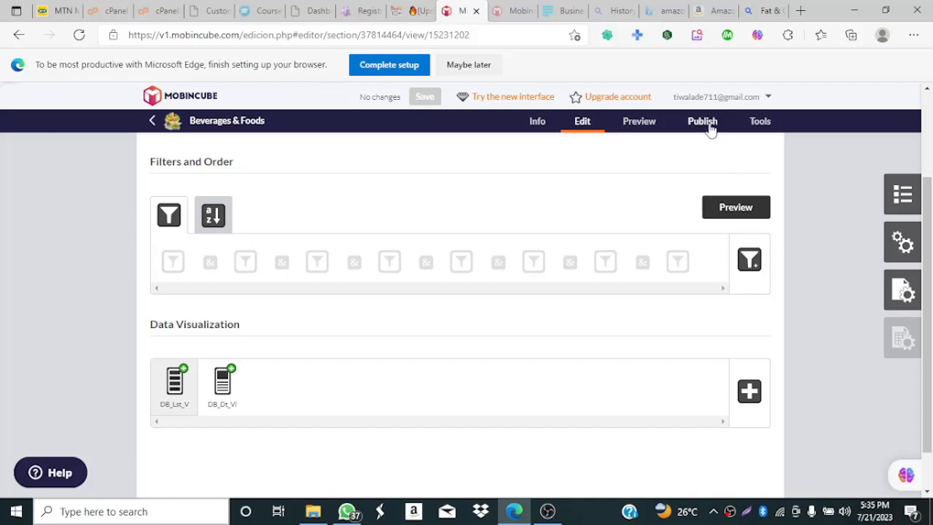
pyautogui.click(707, 123)
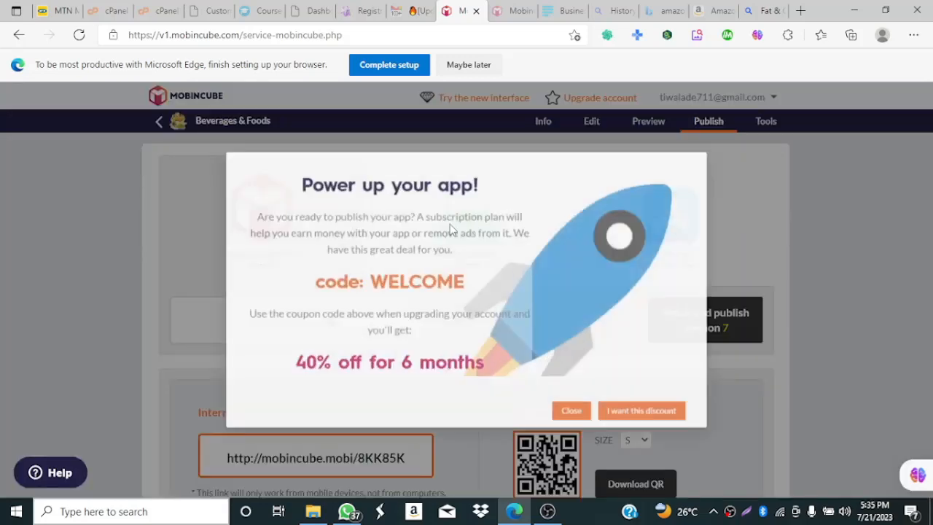
pyautogui.click(589, 427)
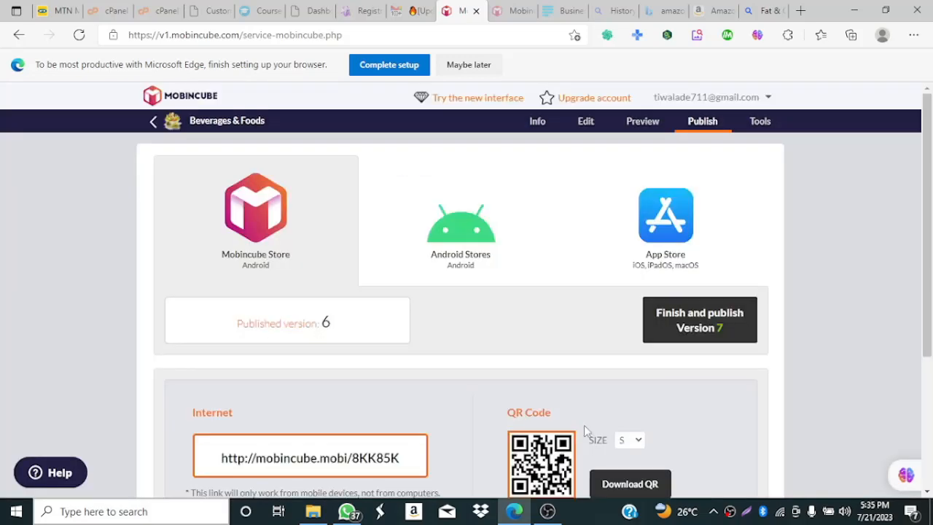
# - Publish version 7 of the app to the Mobincube Store, agreeing that it meets the content guidelines
pyautogui.click(718, 325)
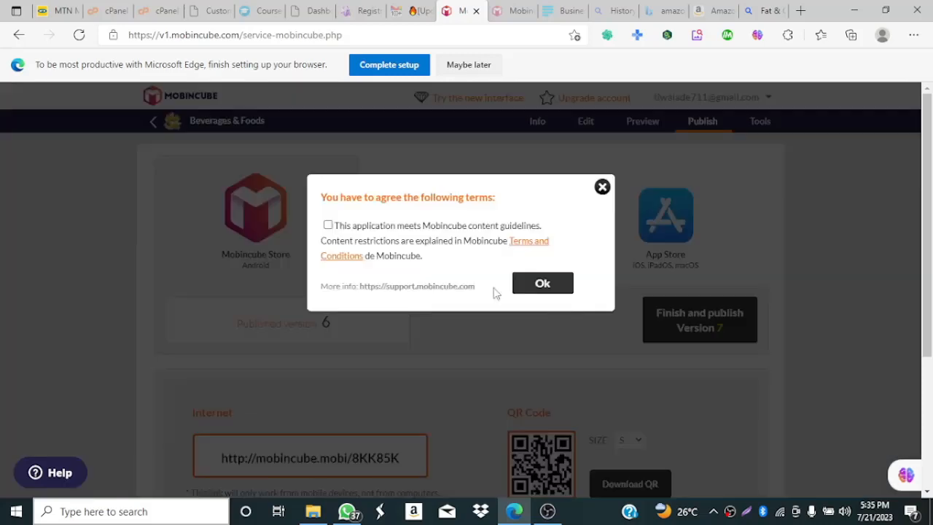
pyautogui.click(328, 225)
pyautogui.click(542, 286)
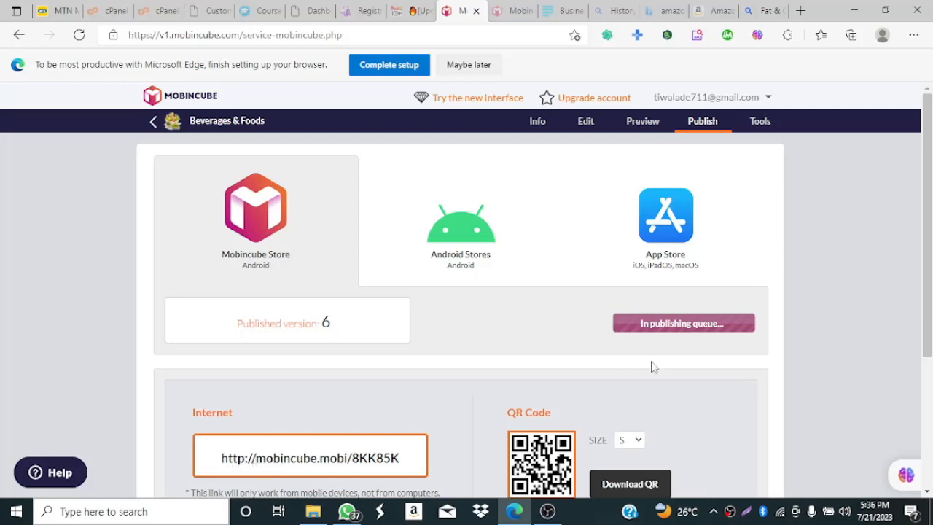
pyautogui.scroll(-2, 929, 270)
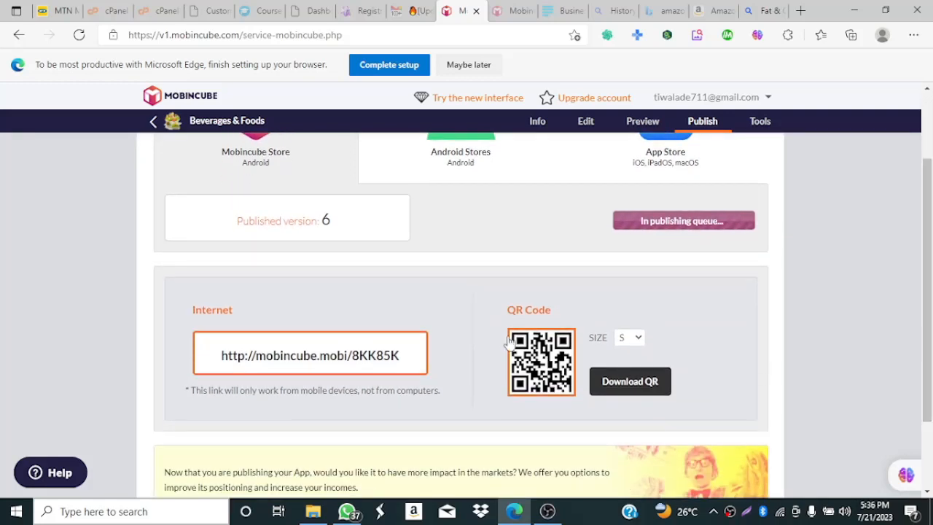